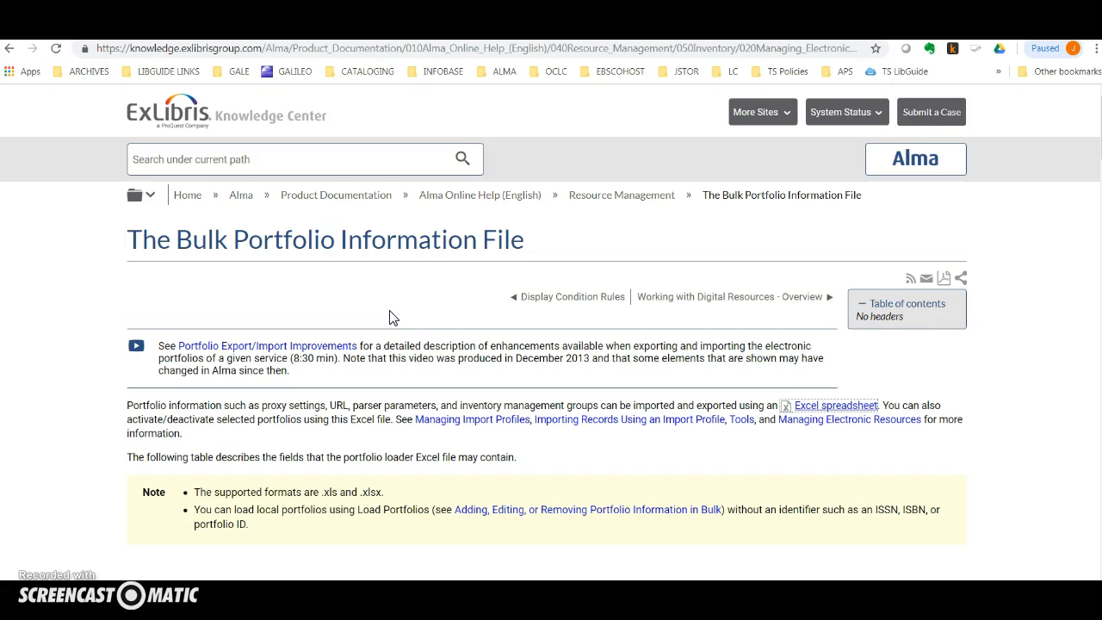
Download the portfolio loader Excel spreadsheet, switch to Excel and open Portfolio_Loader_Template_August_2018 from the Downloads folder.
left_click(428, 326)
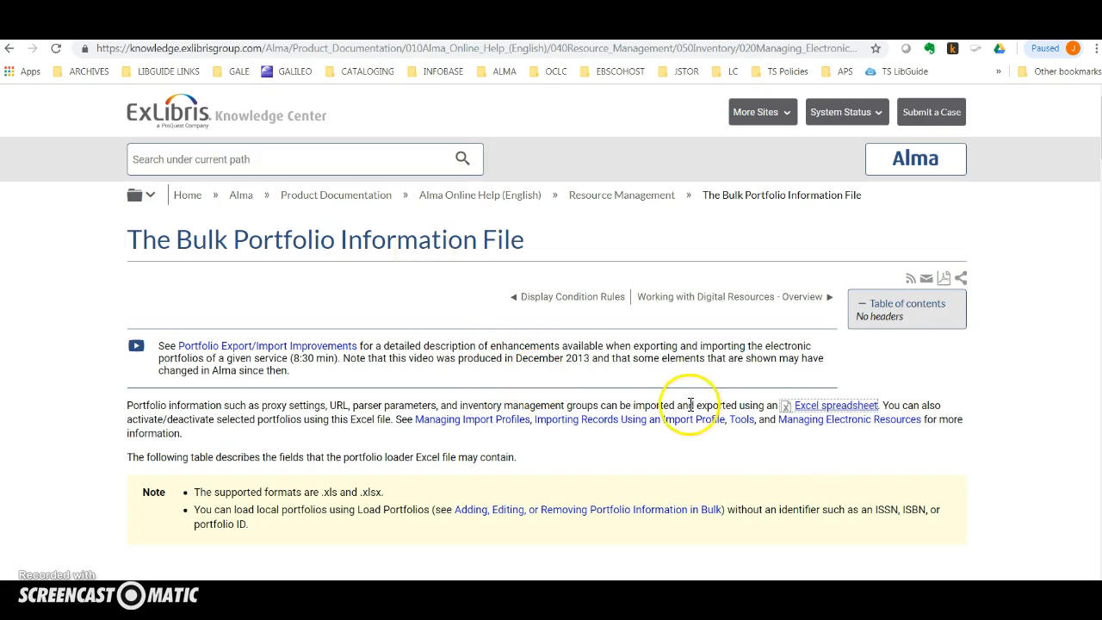
left_click(835, 412)
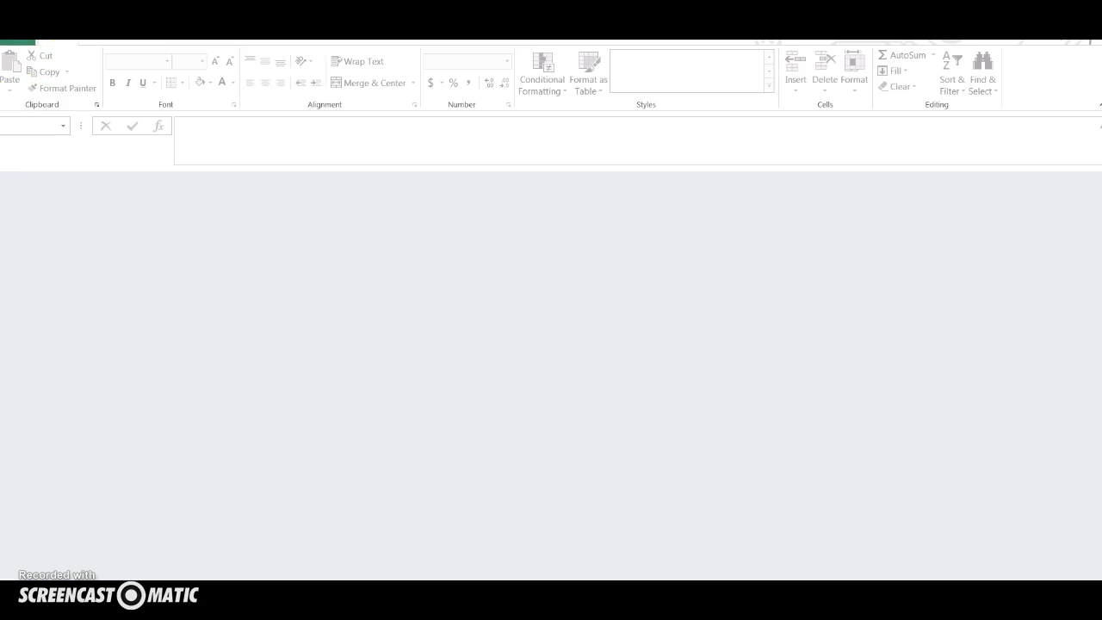
left_click(19, 43)
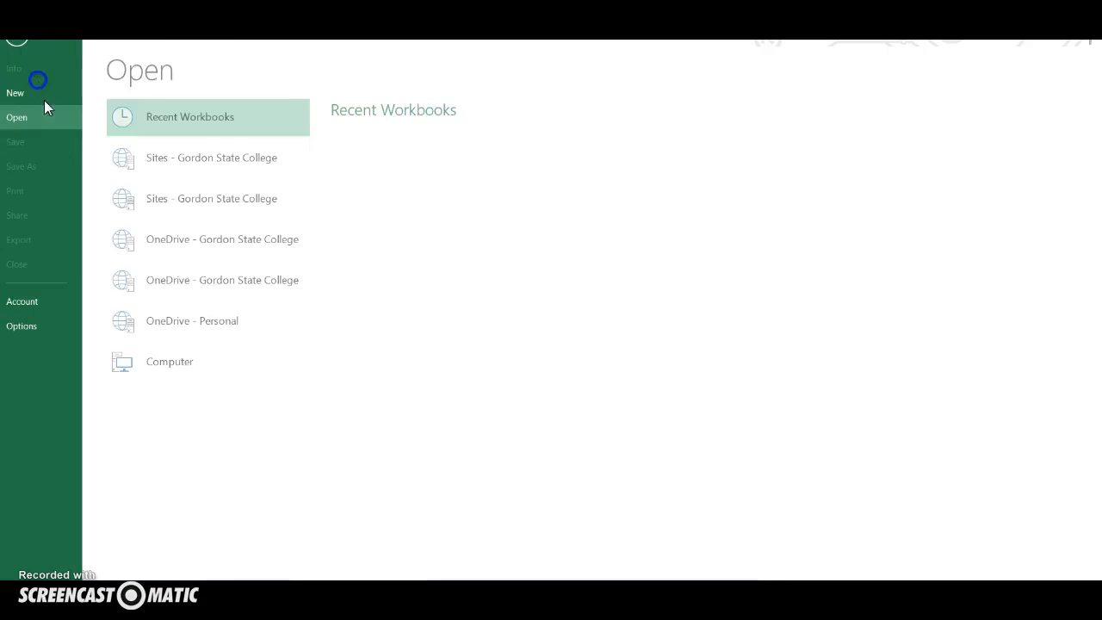
left_click(181, 356)
left_click(362, 387)
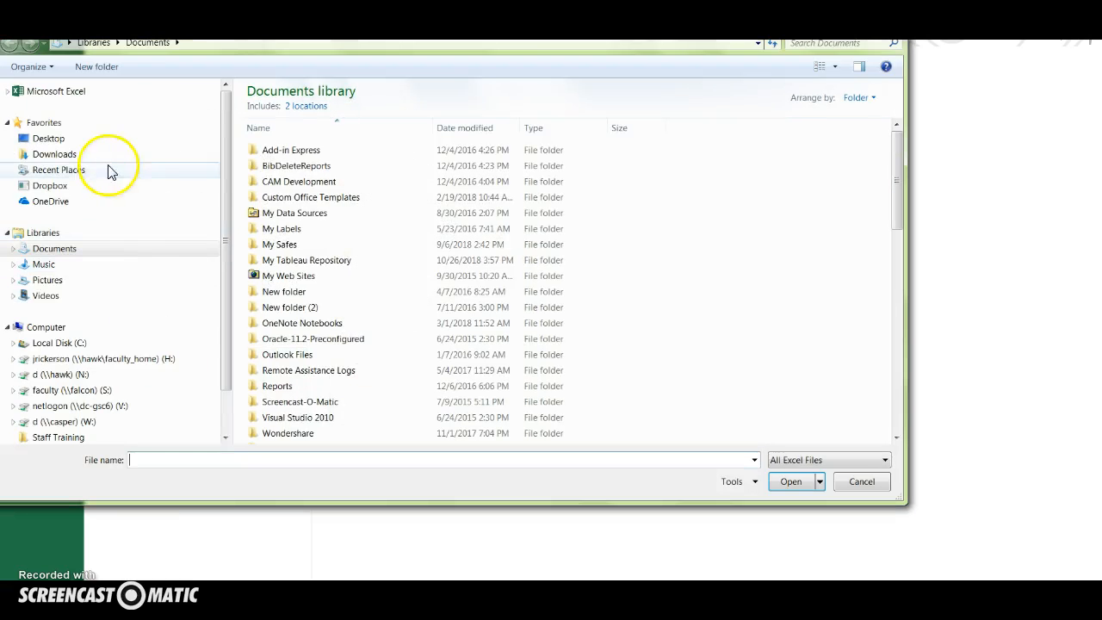
left_click(57, 153)
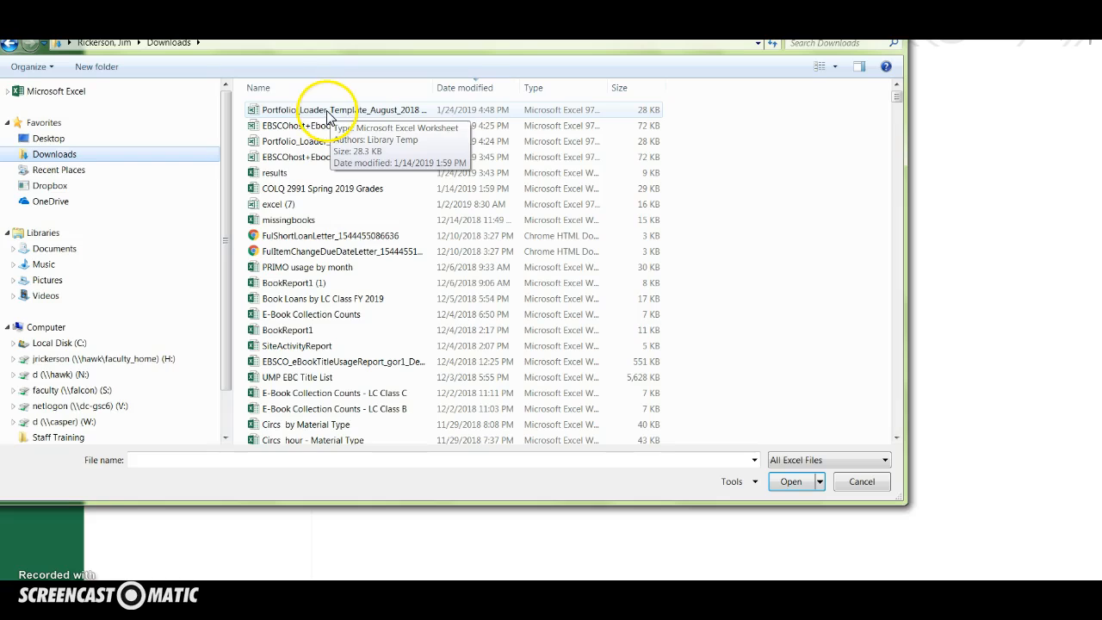
double_click(327, 115)
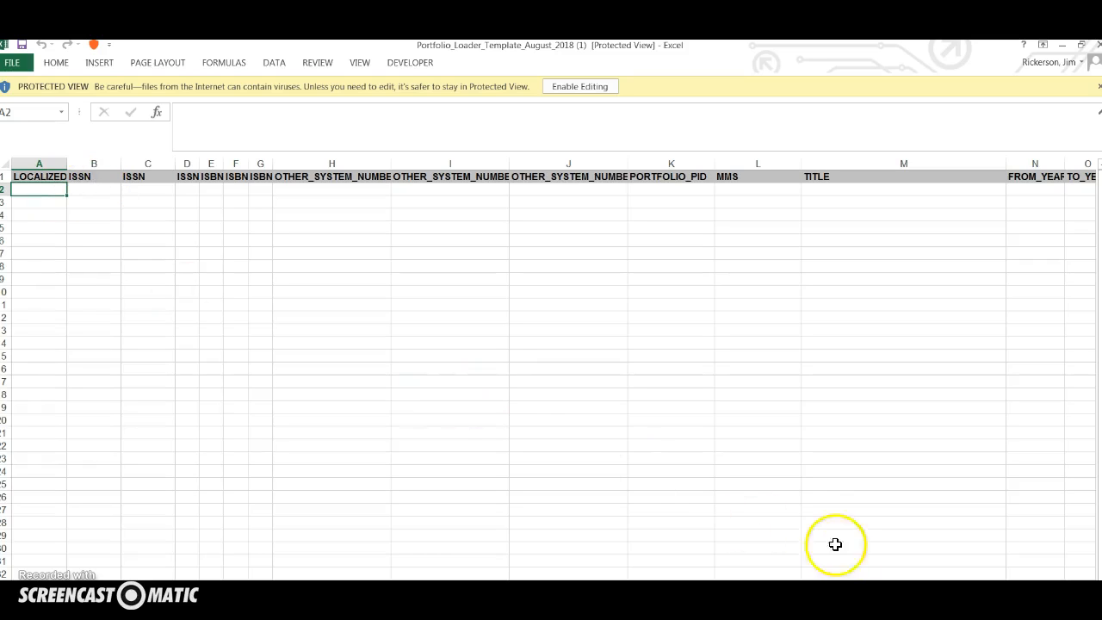
Examine the template's PORTFOLIO_PID, MMS, TITLE and PARSER_PARAMETERS columns, and close the workbook.
scroll(553, 368, "right", 2)
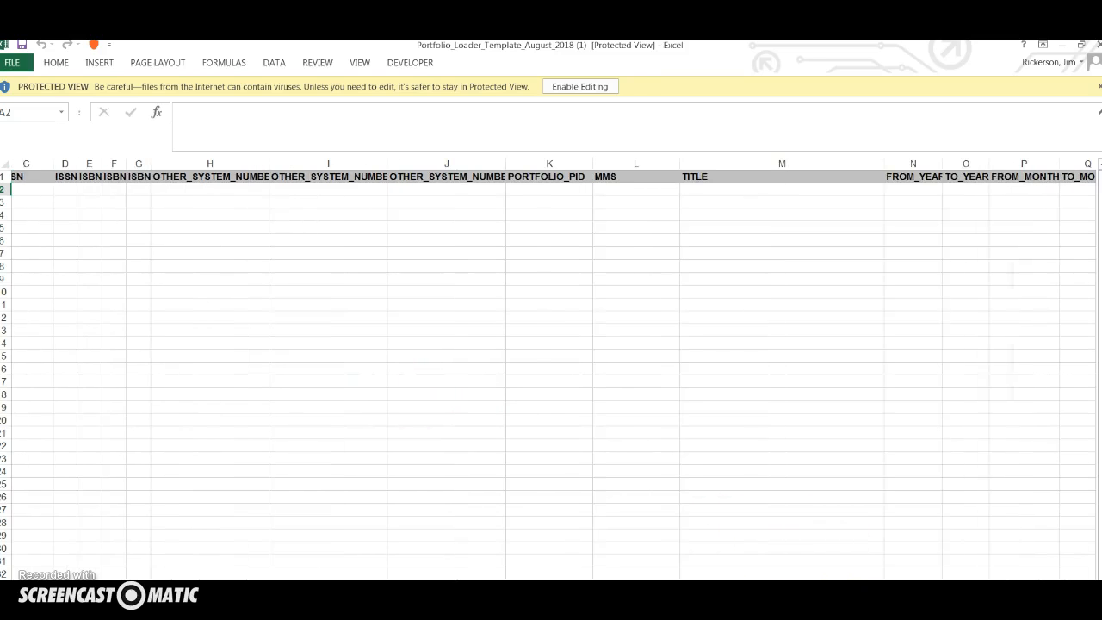
left_click(580, 163)
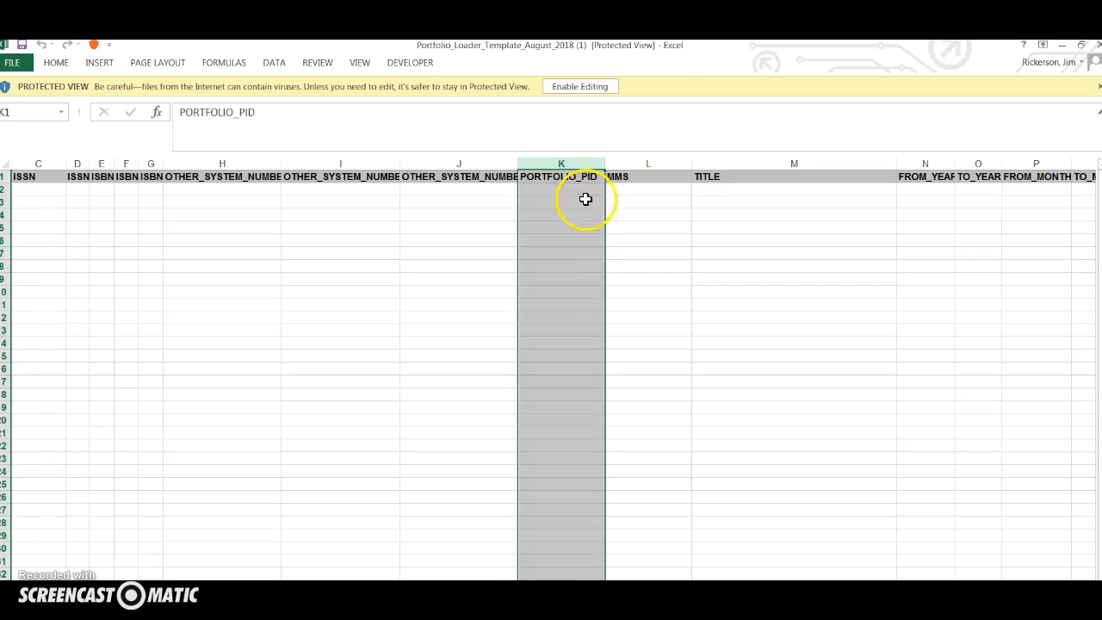
left_click(670, 164)
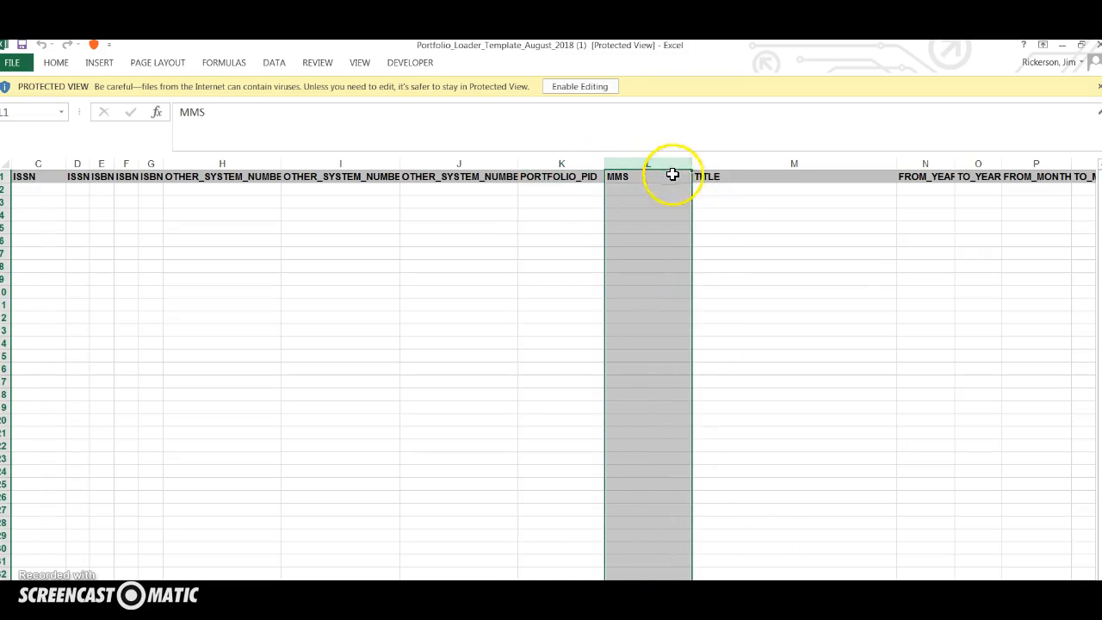
left_click(754, 158)
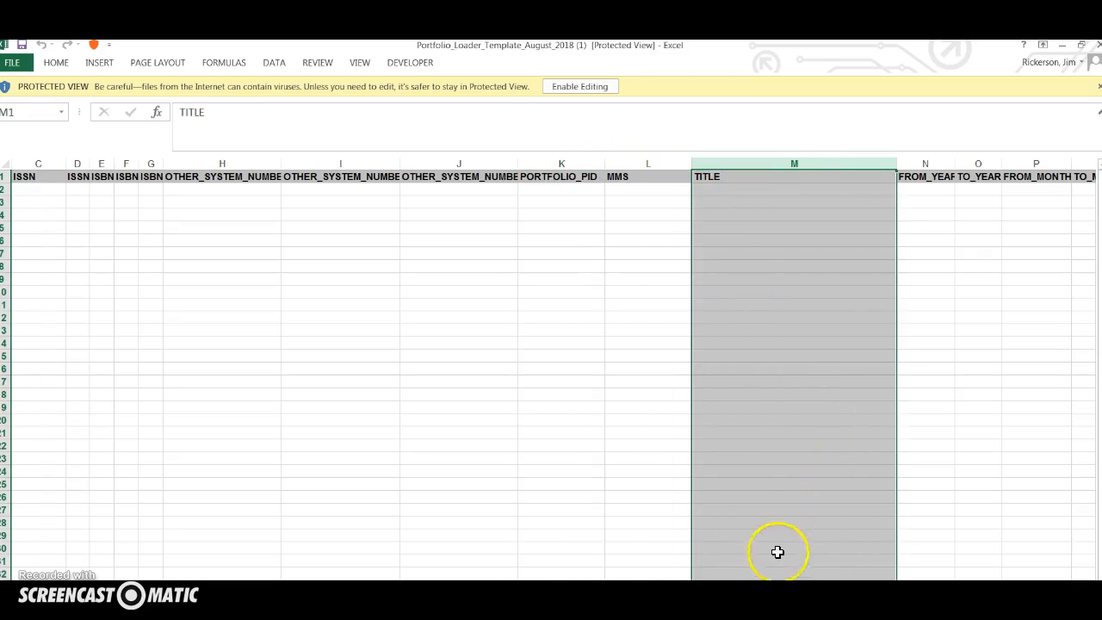
scroll(550, 370, "right", 12)
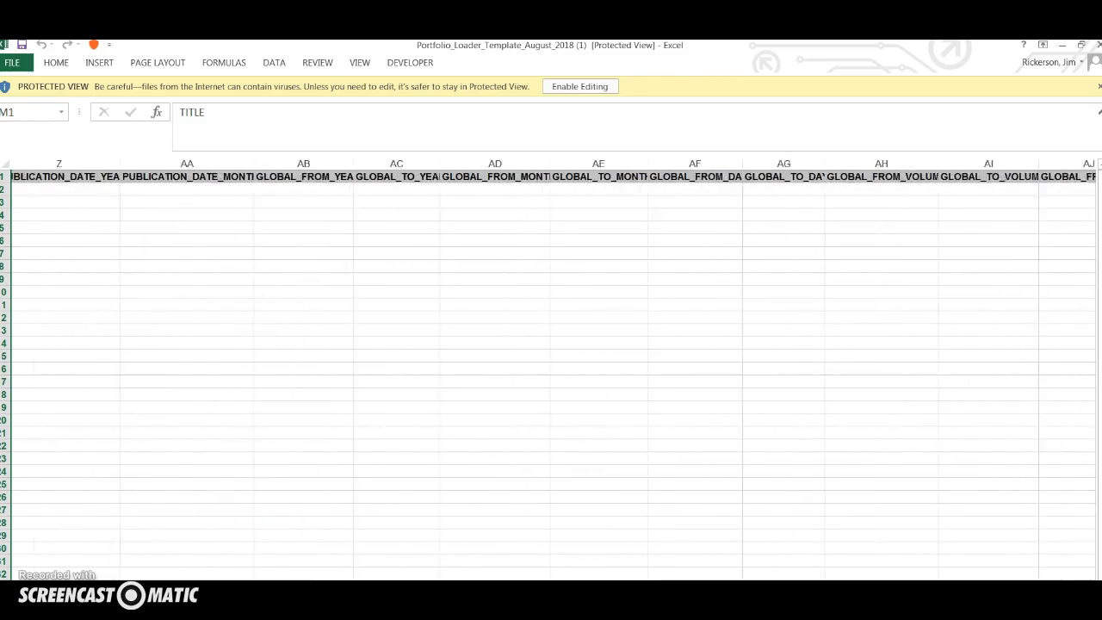
scroll(551, 370, "right", 10)
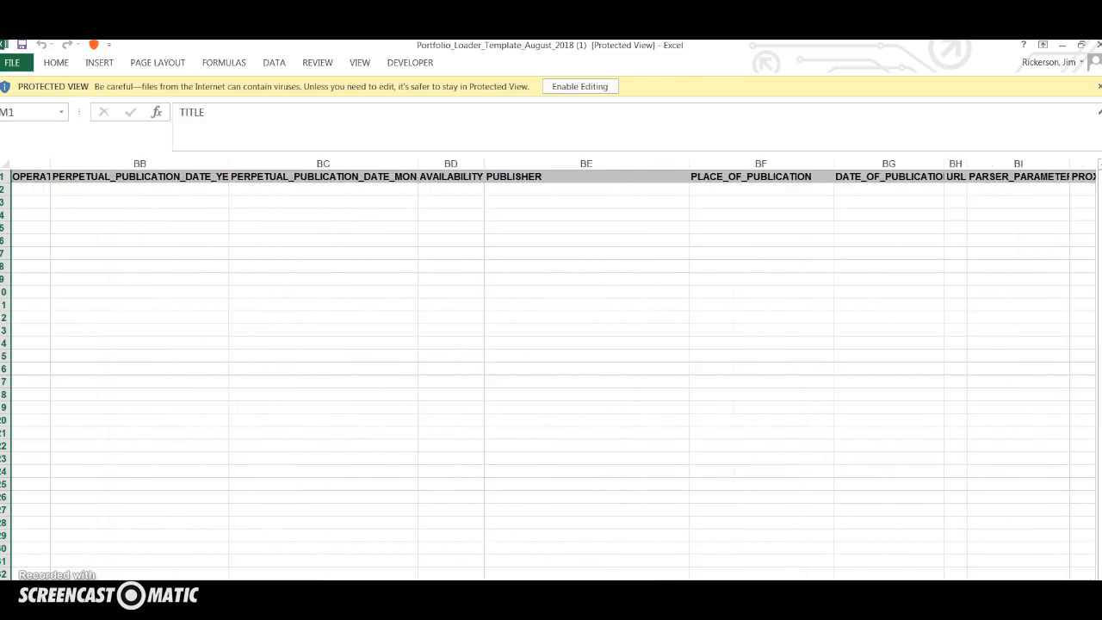
scroll(550, 370, "right", 1)
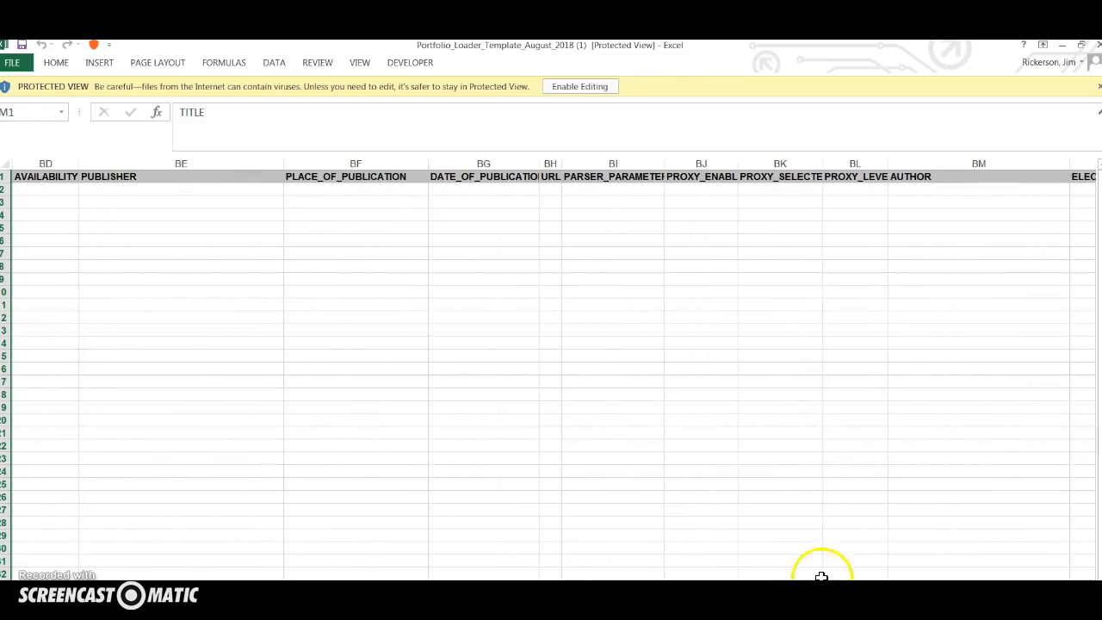
left_click(593, 164)
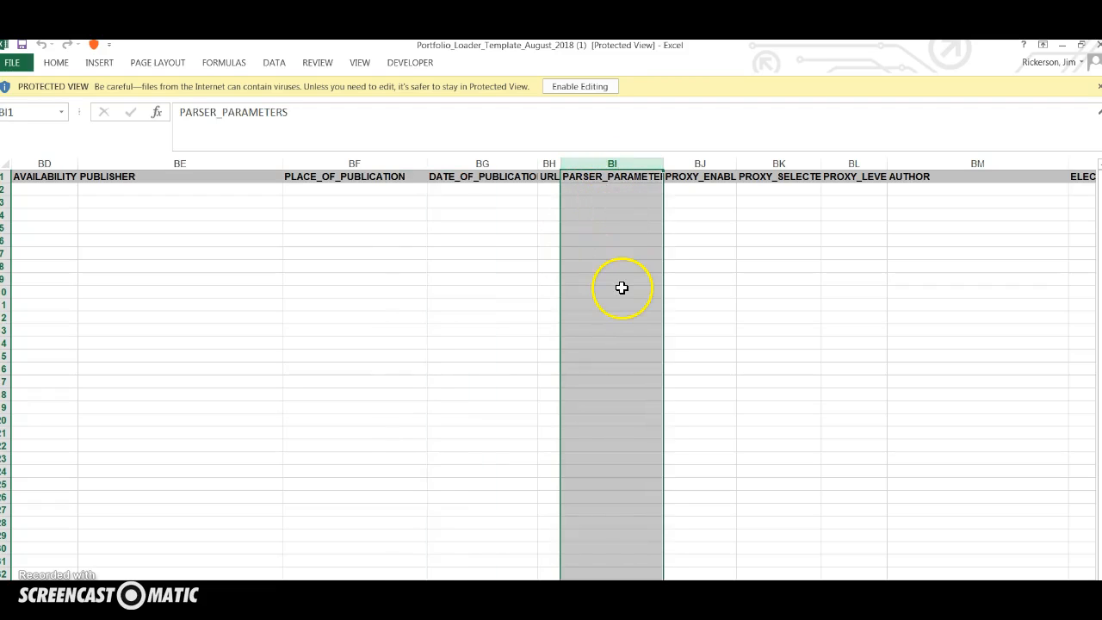
left_click(1097, 46)
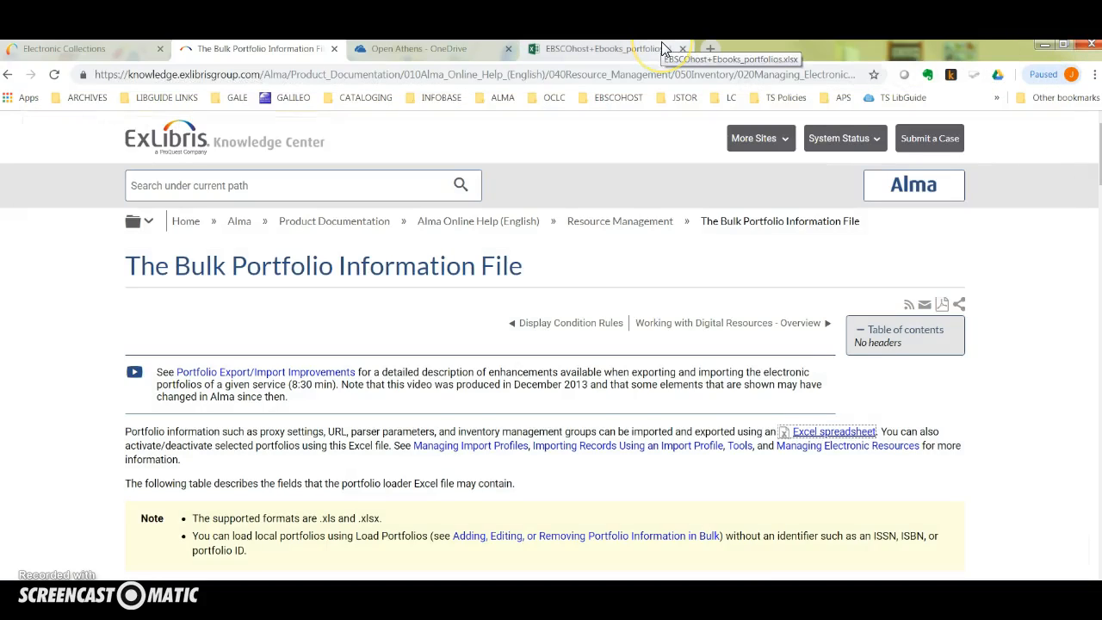
Switch to Alma, open the EBSCOhost Ebooks electronic collection for editing and bring up its additional collection information.
left_click(45, 49)
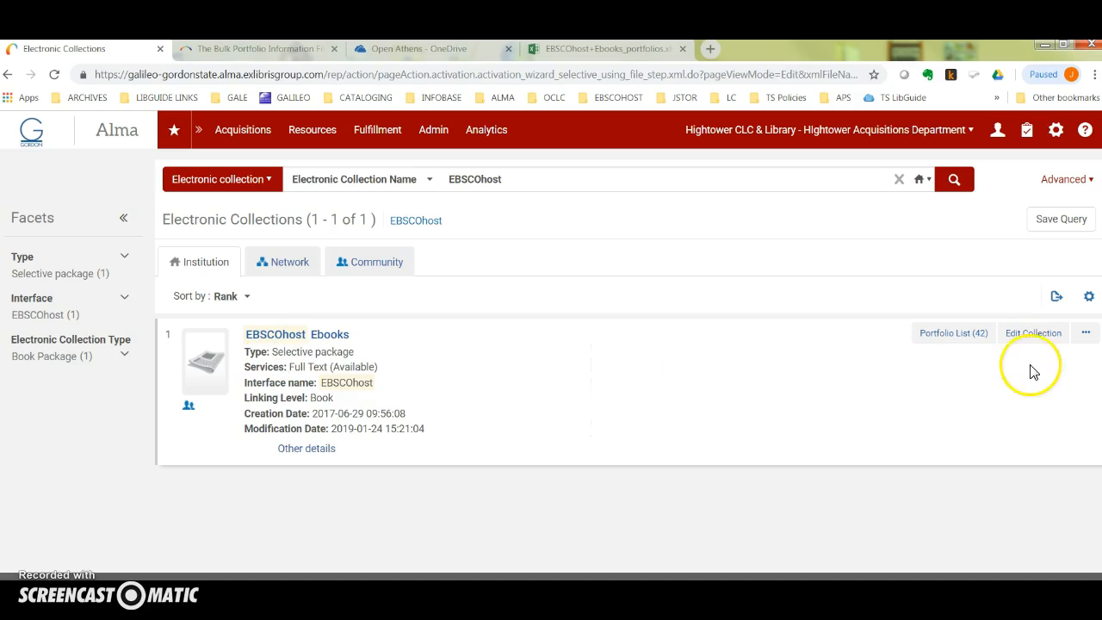
left_click(1032, 334)
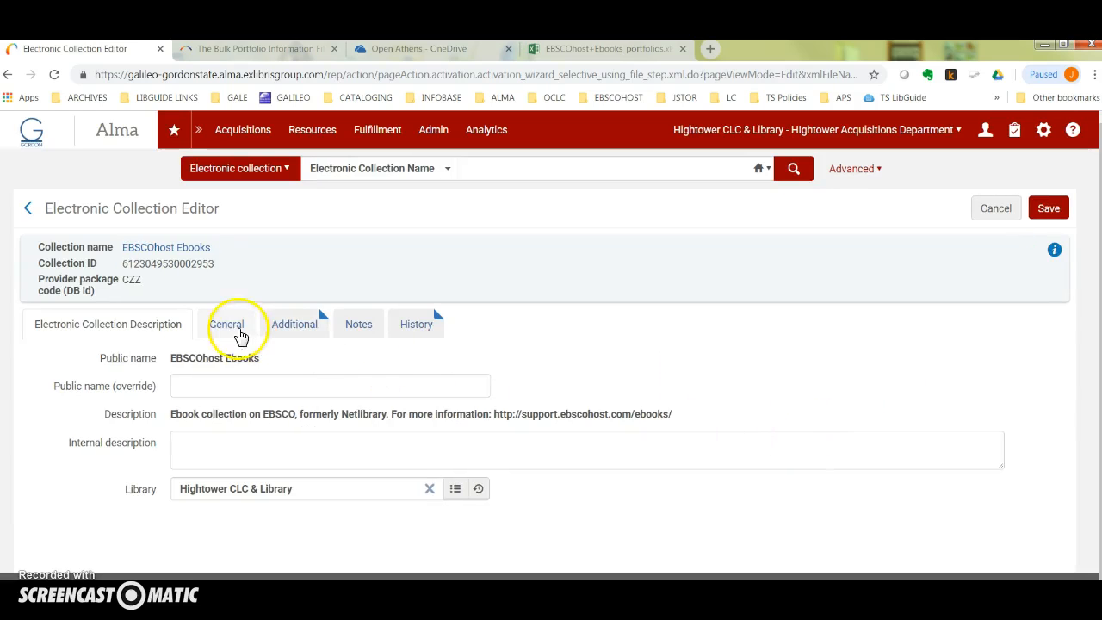
left_click(228, 326)
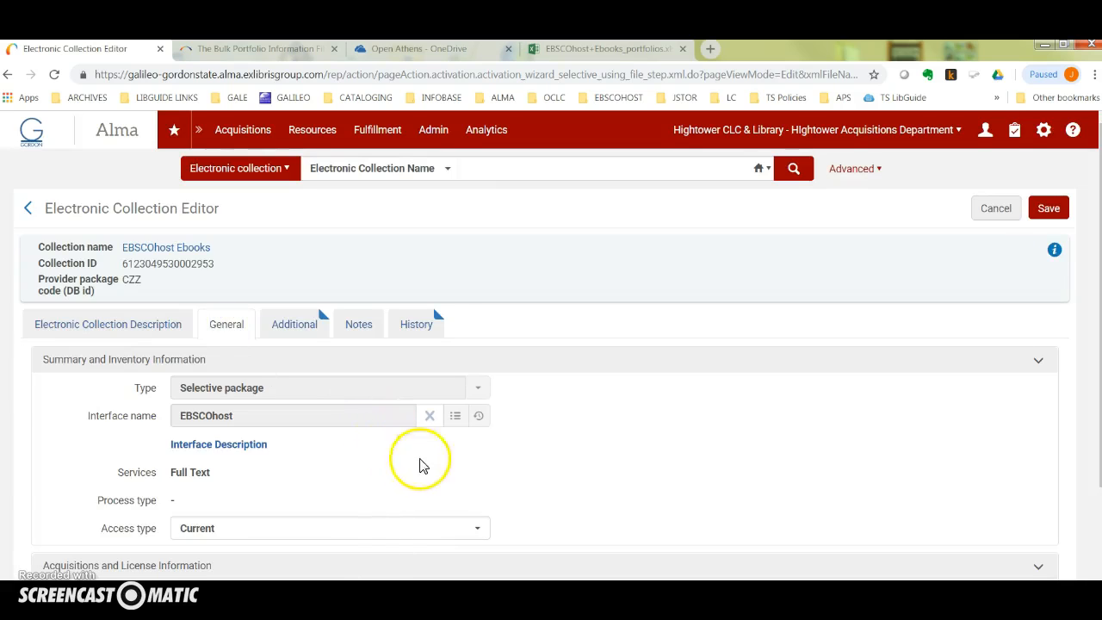
scroll(457, 463, "down", 3)
scroll(508, 467, "up", 5)
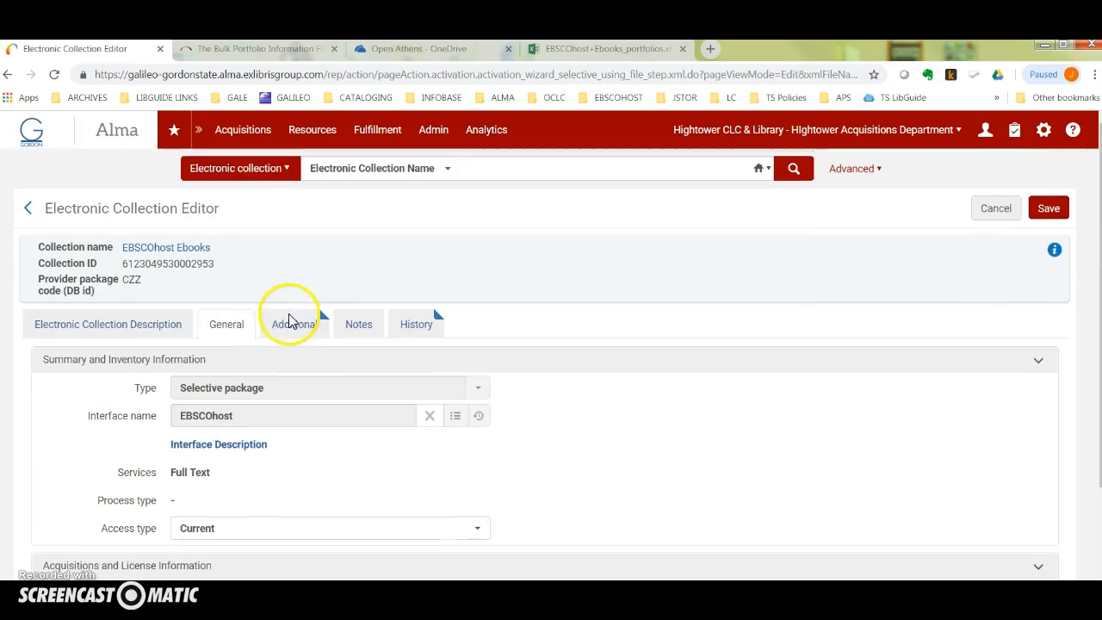
left_click(290, 322)
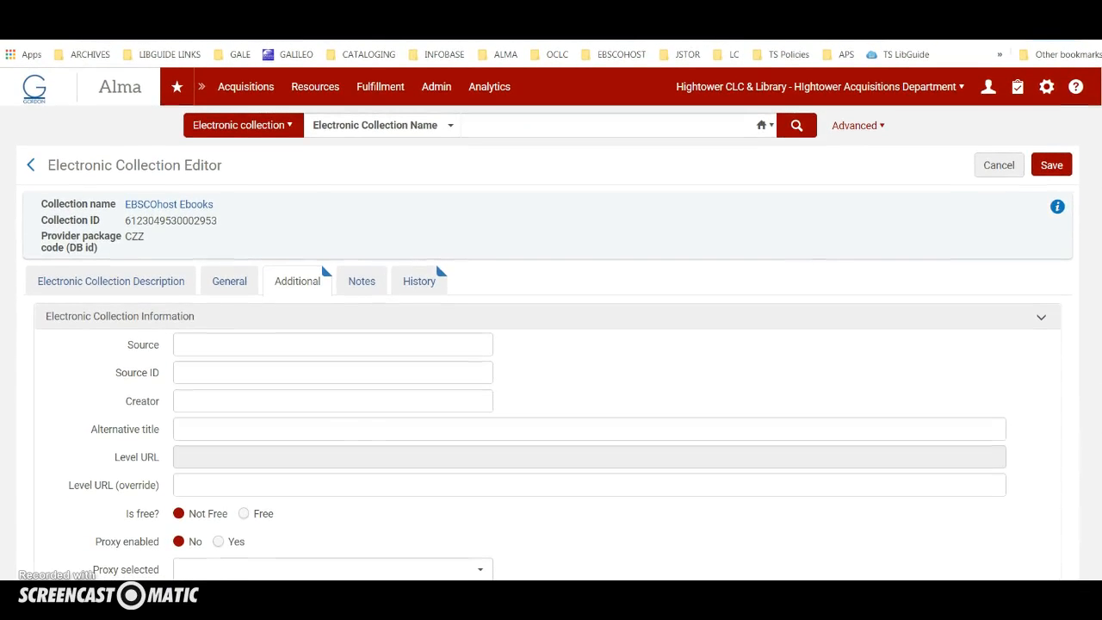
scroll(314, 295, "down", 2)
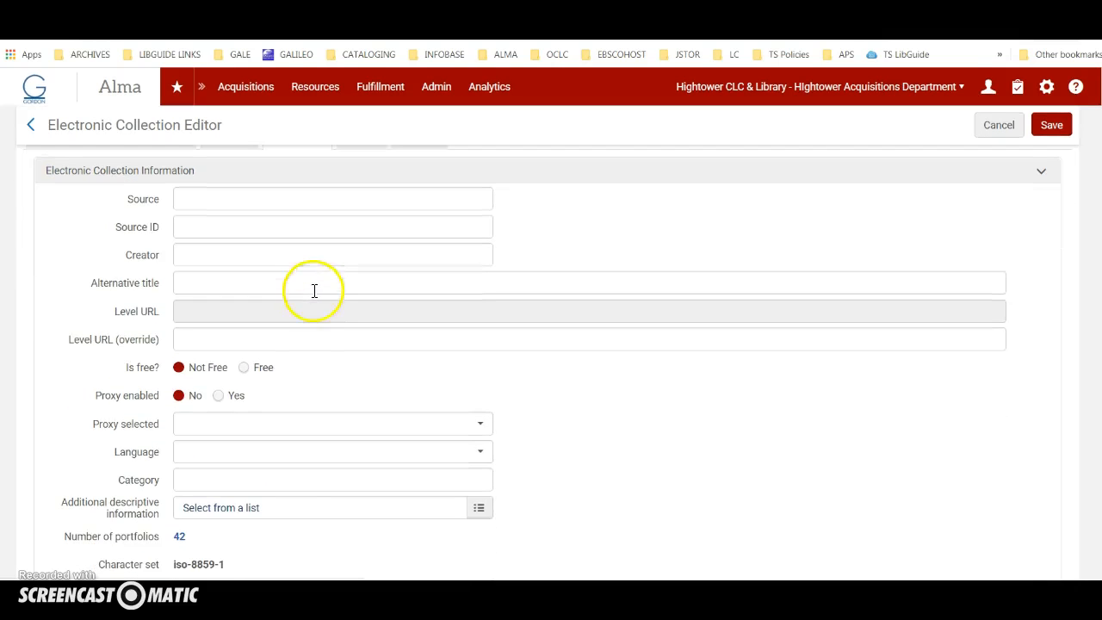
Enable the proxy for the EBSCOhost Ebooks collection and select the default EZproxy Gordon State College proxy.
left_click(220, 396)
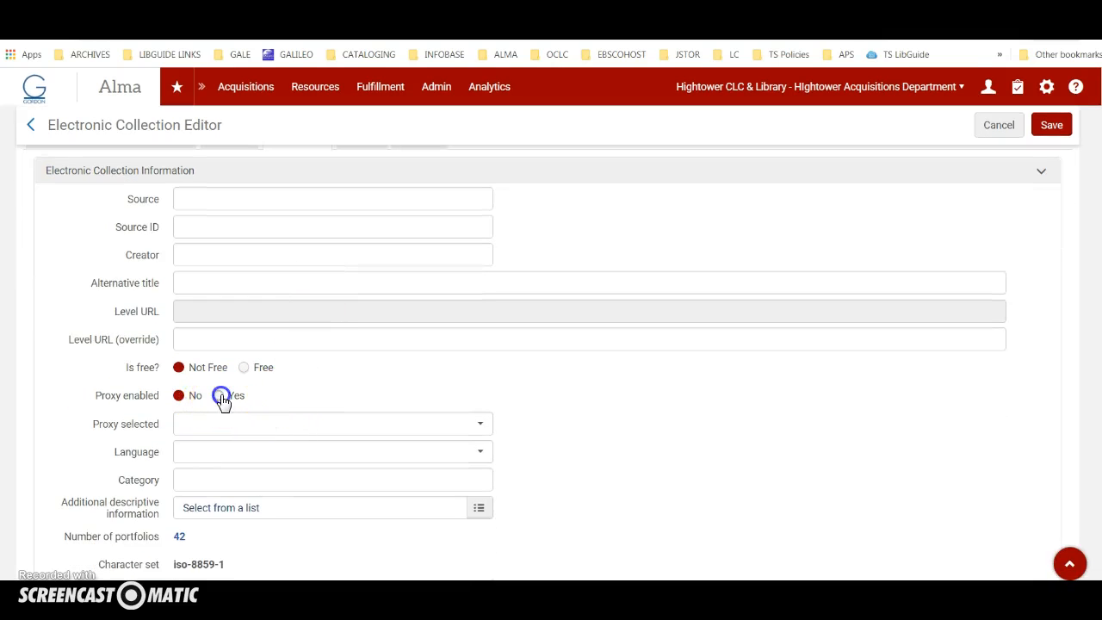
left_click(480, 424)
left_click(257, 456)
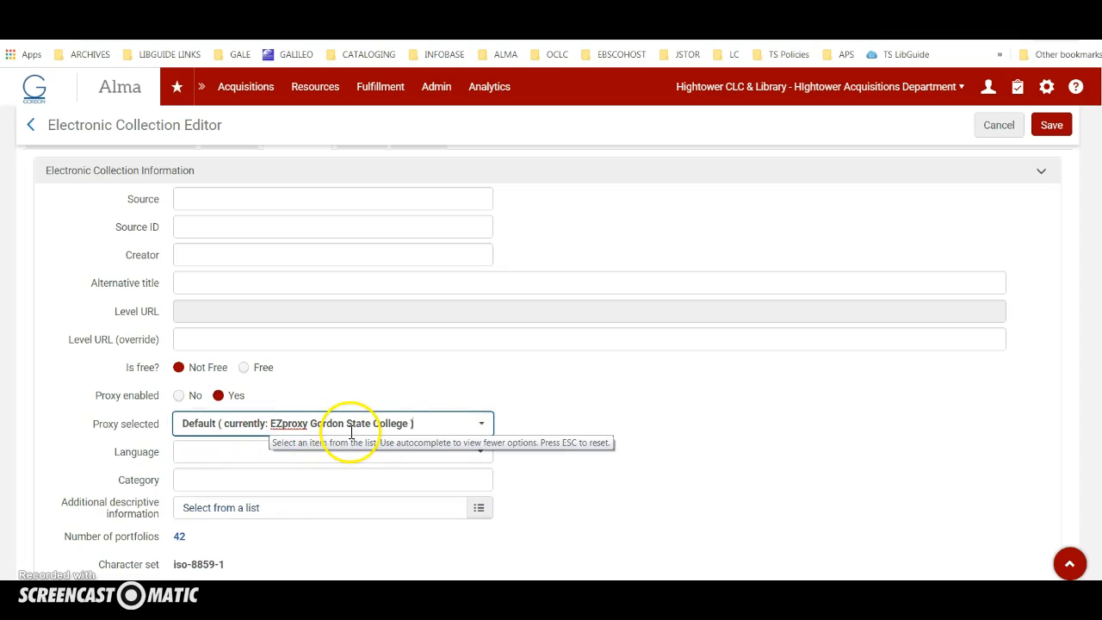
Set the collection's proxy enabled option to No, clear the selected proxy and save the collection.
left_click(178, 395)
scroll(511, 344, "up", 3)
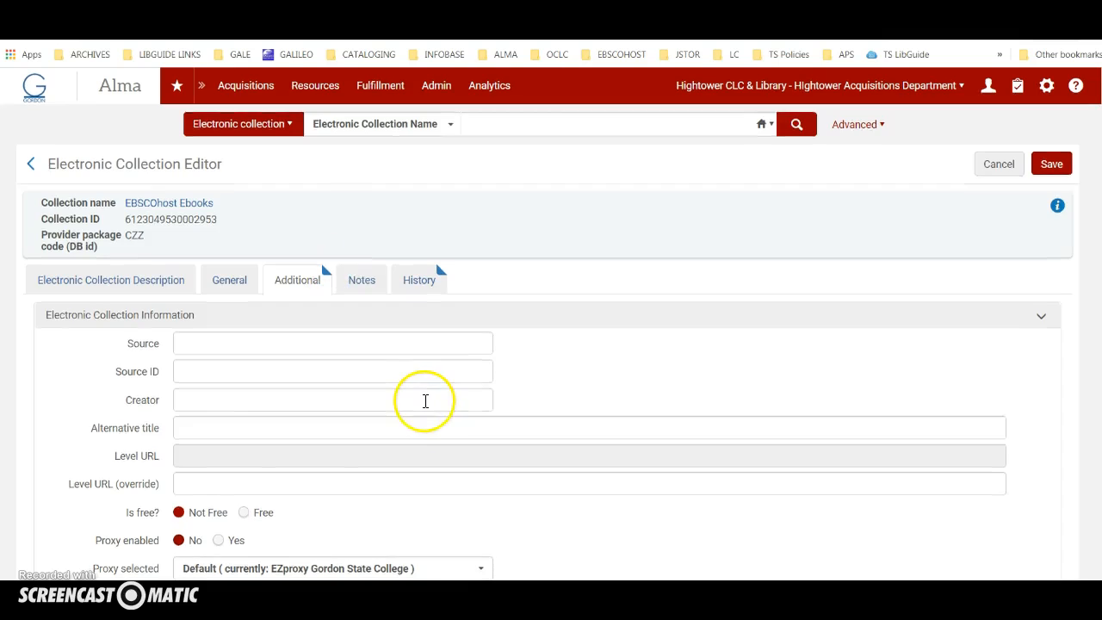
scroll(422, 399, "down", 3)
left_click(479, 349)
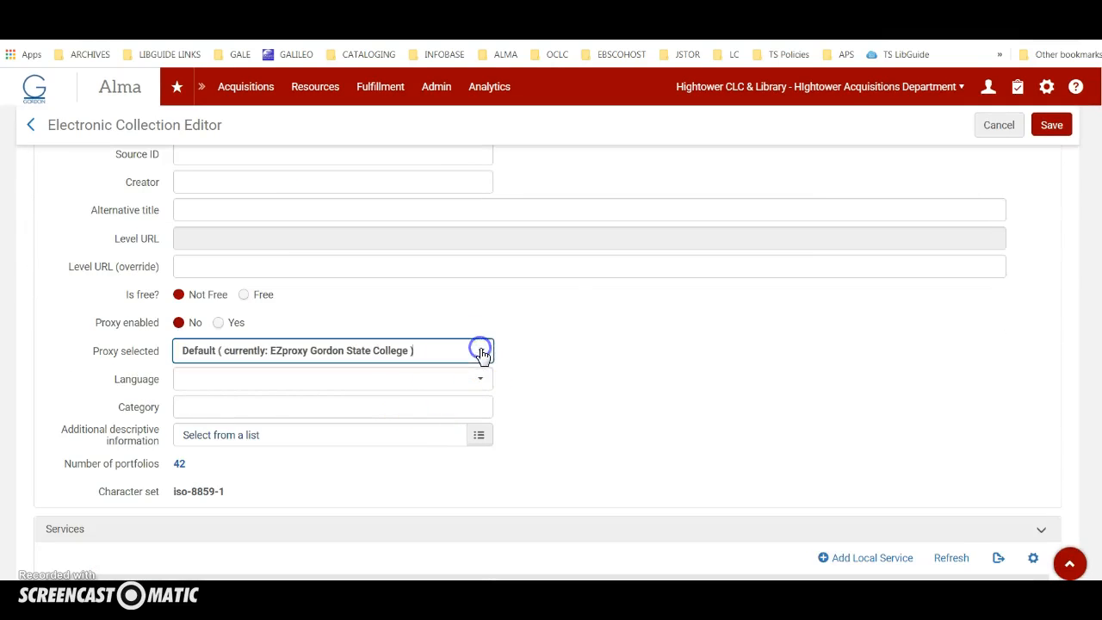
left_click(222, 445)
left_click(481, 350)
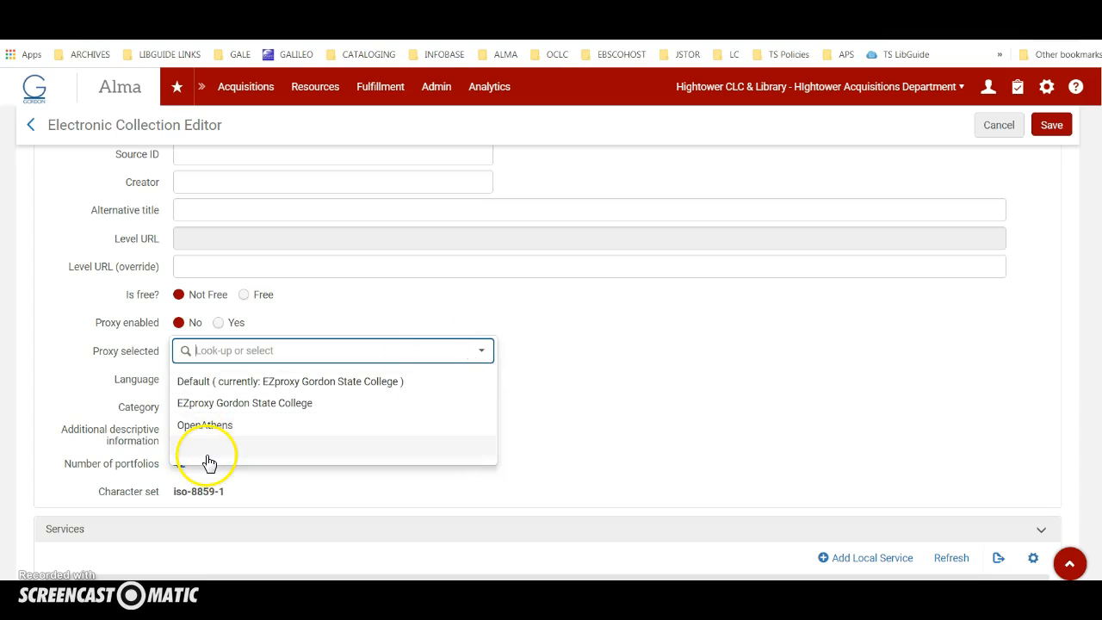
left_click(210, 462)
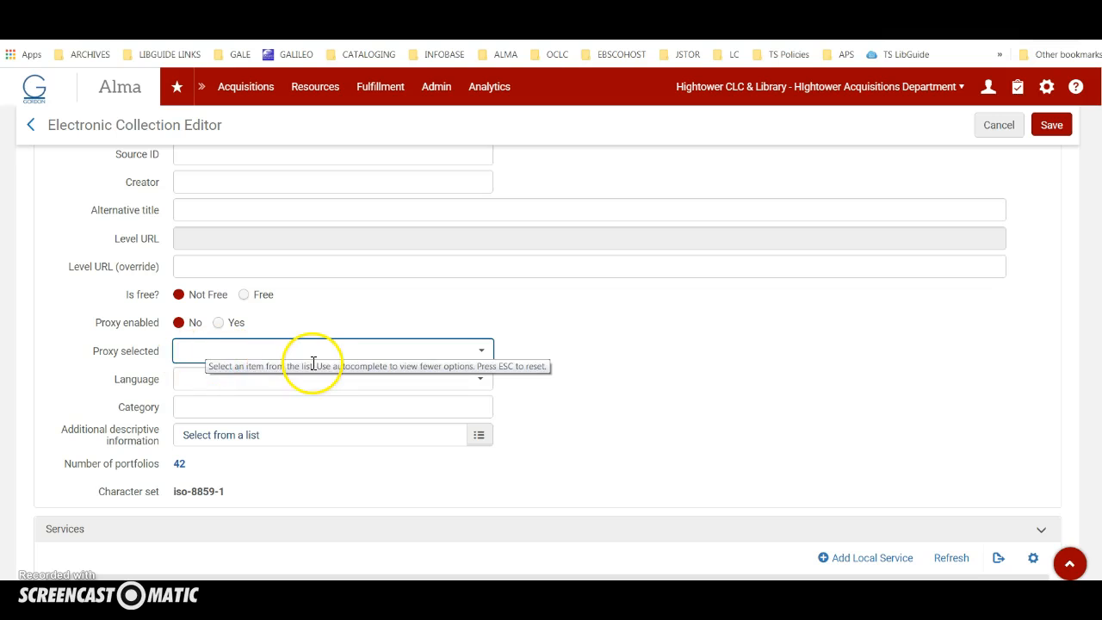
scroll(964, 229, "up", 1)
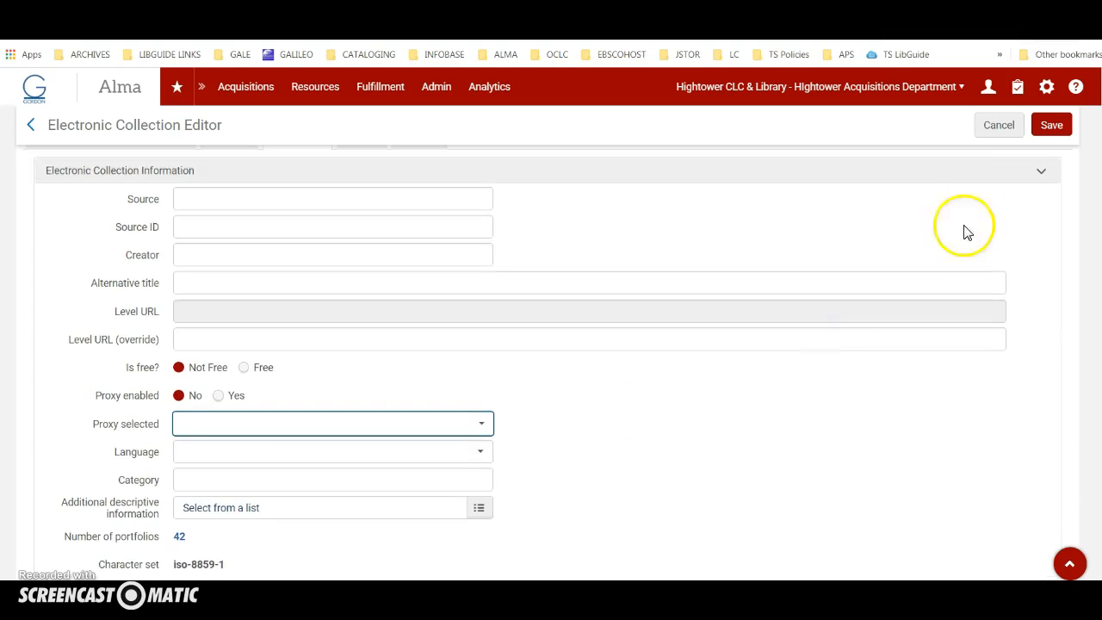
left_click(1050, 140)
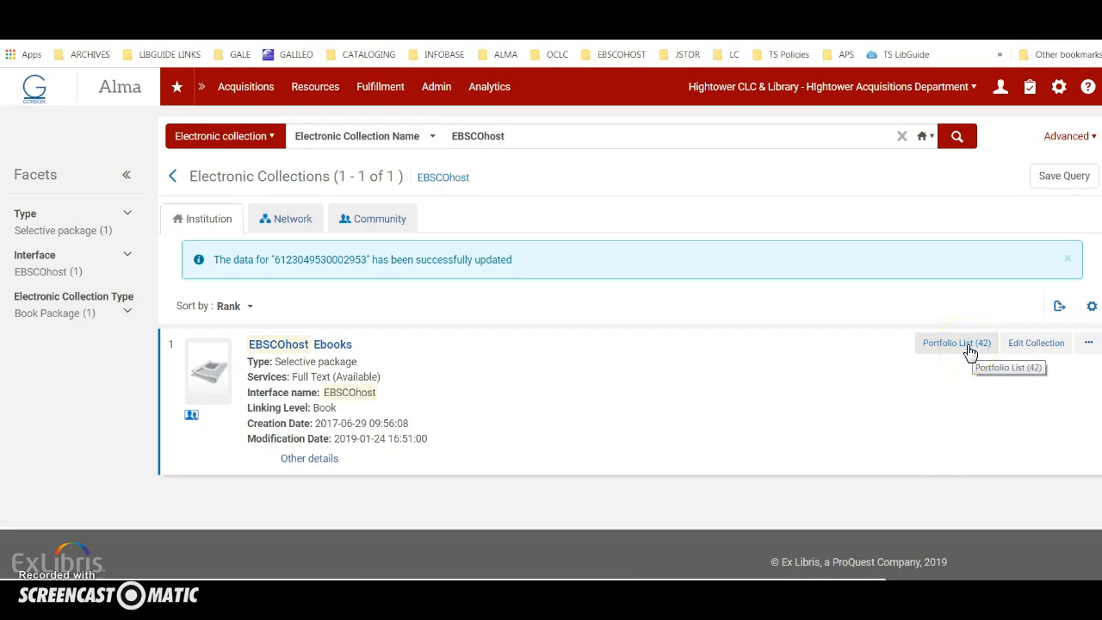
Open the EBSCOhost Ebooks portfolio list and view the linking settings of the portfolio "A guide to mastery in clinical nursing".
left_click(1028, 351)
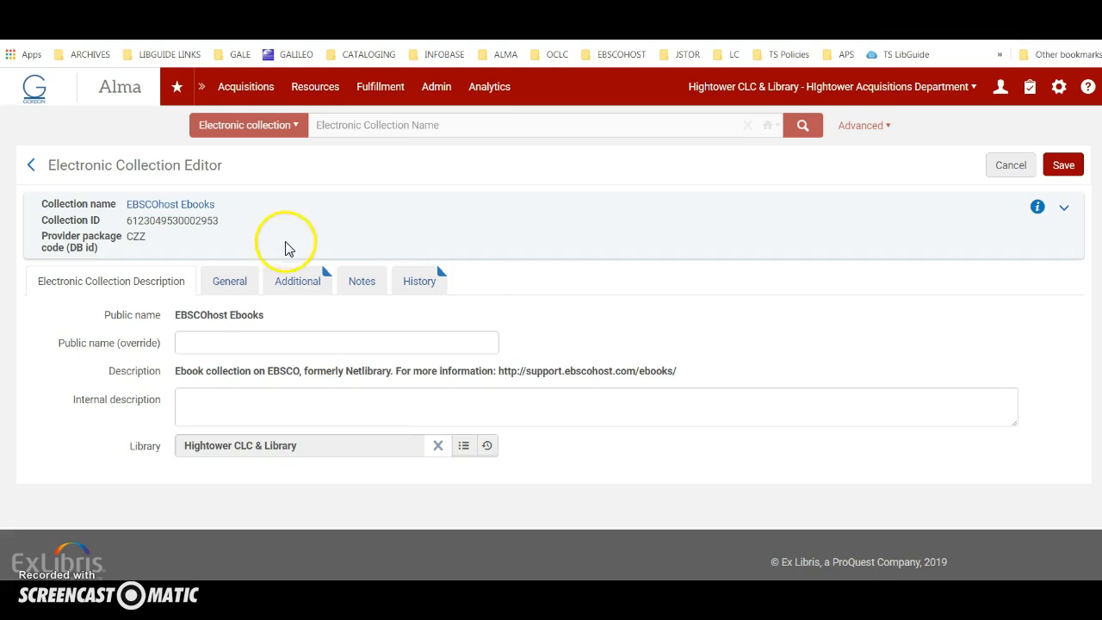
left_click(1004, 168)
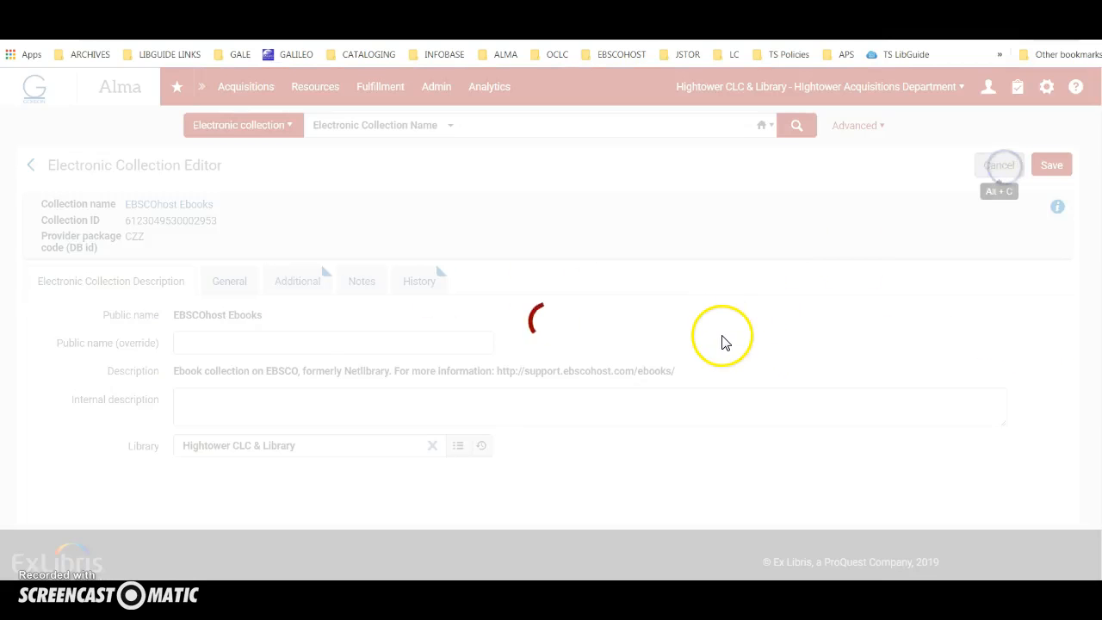
left_click(964, 293)
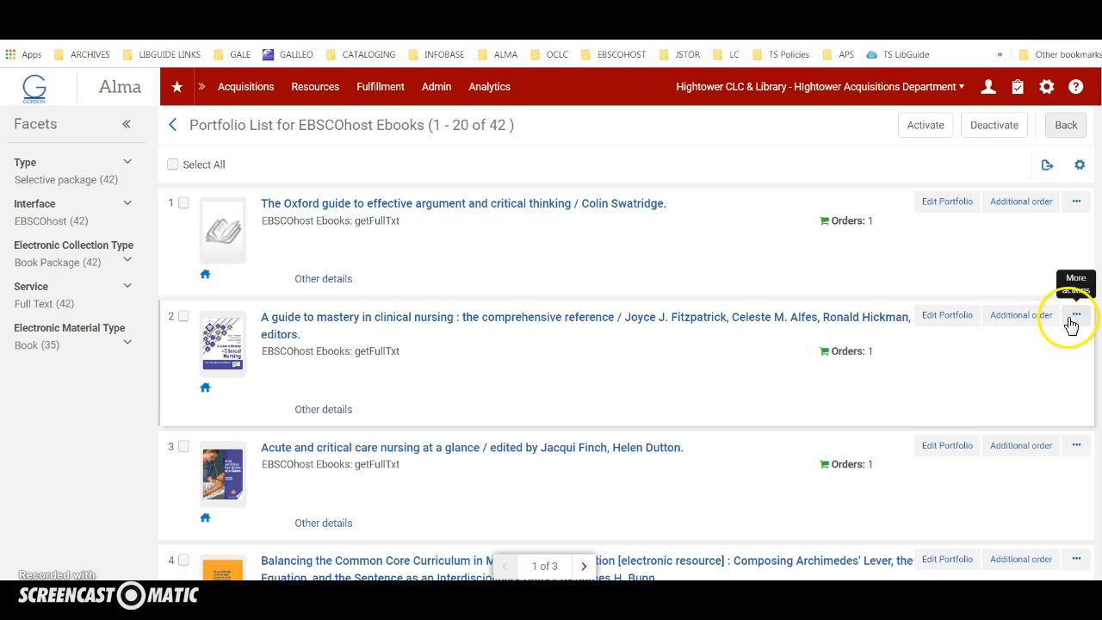
left_click(944, 318)
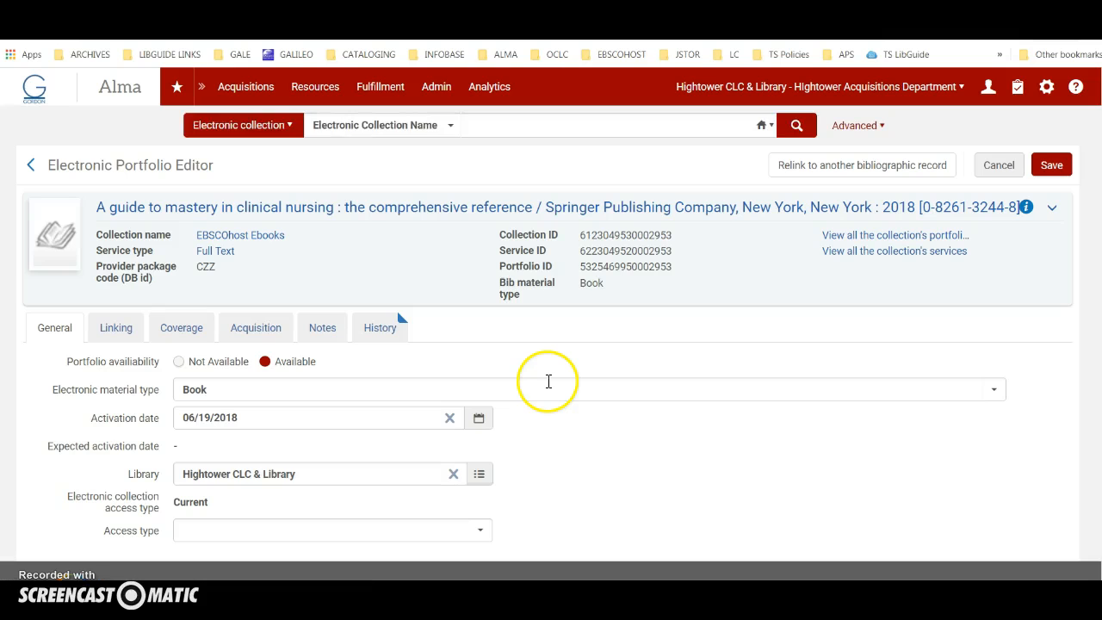
scroll(553, 422, "down", 1)
left_click(117, 296)
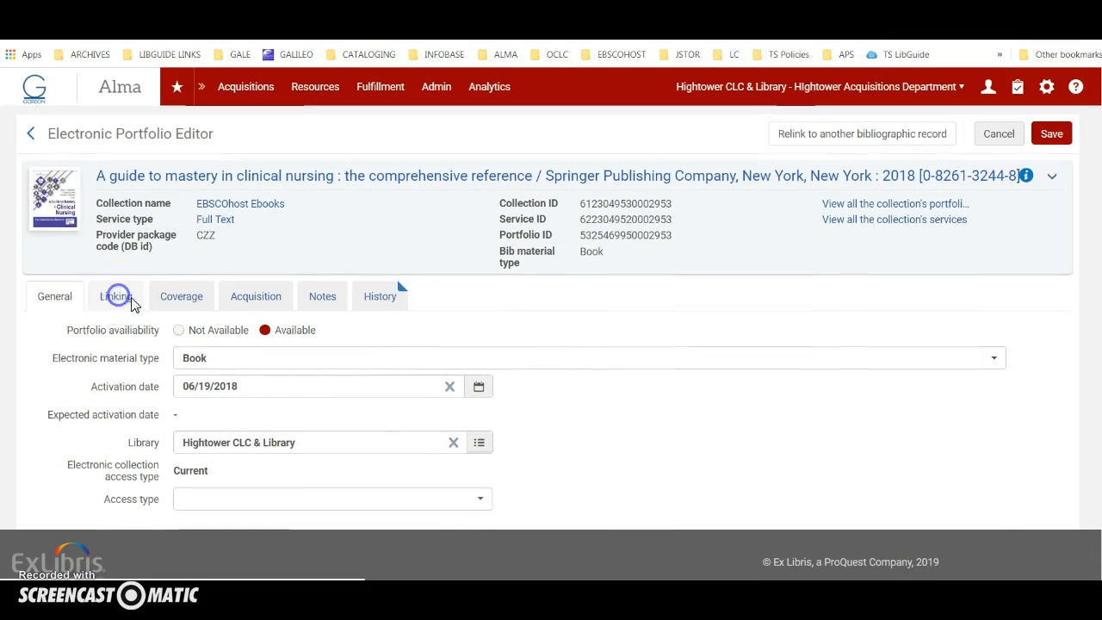
scroll(484, 422, "down", 1)
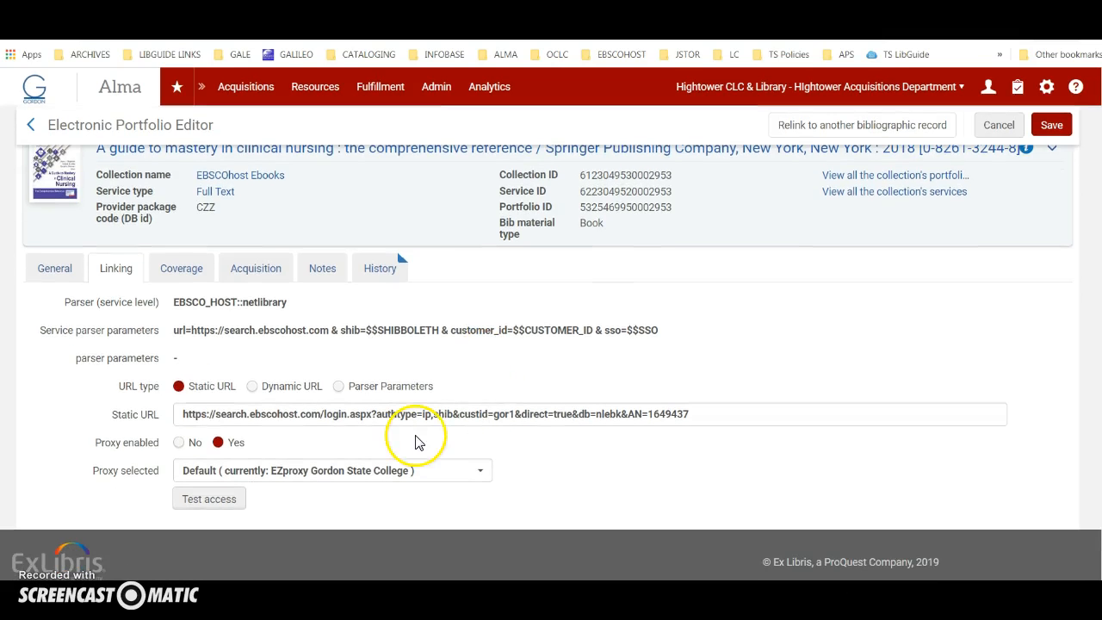
Compare the portfolio's static URL with the jkey parser parameter text in Notepad.
left_click_drag(182, 414, 723, 418)
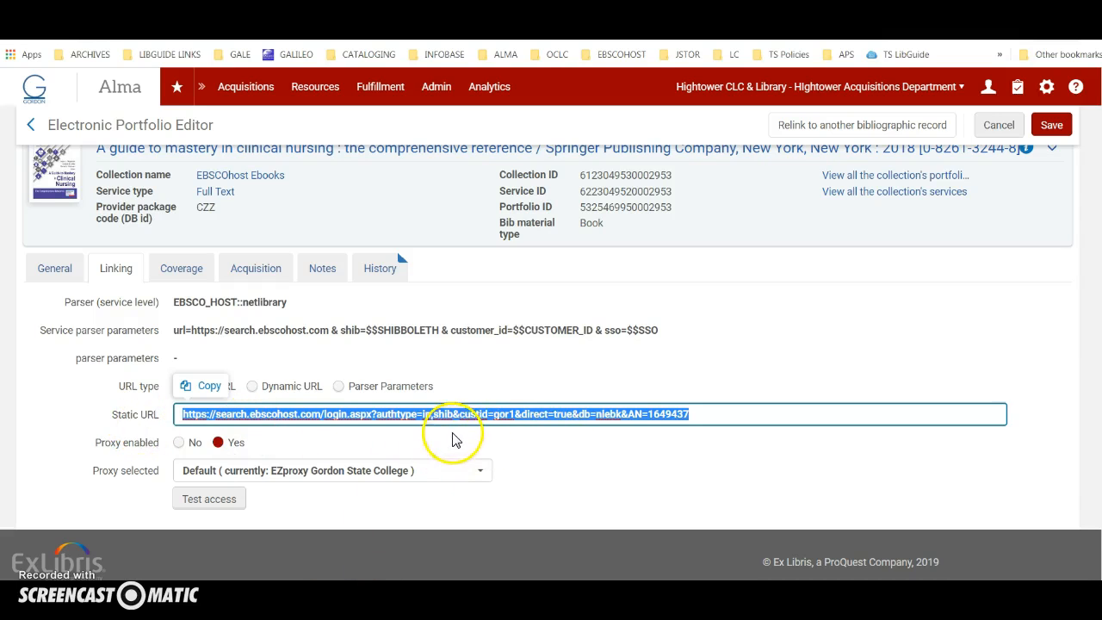
left_click(324, 594)
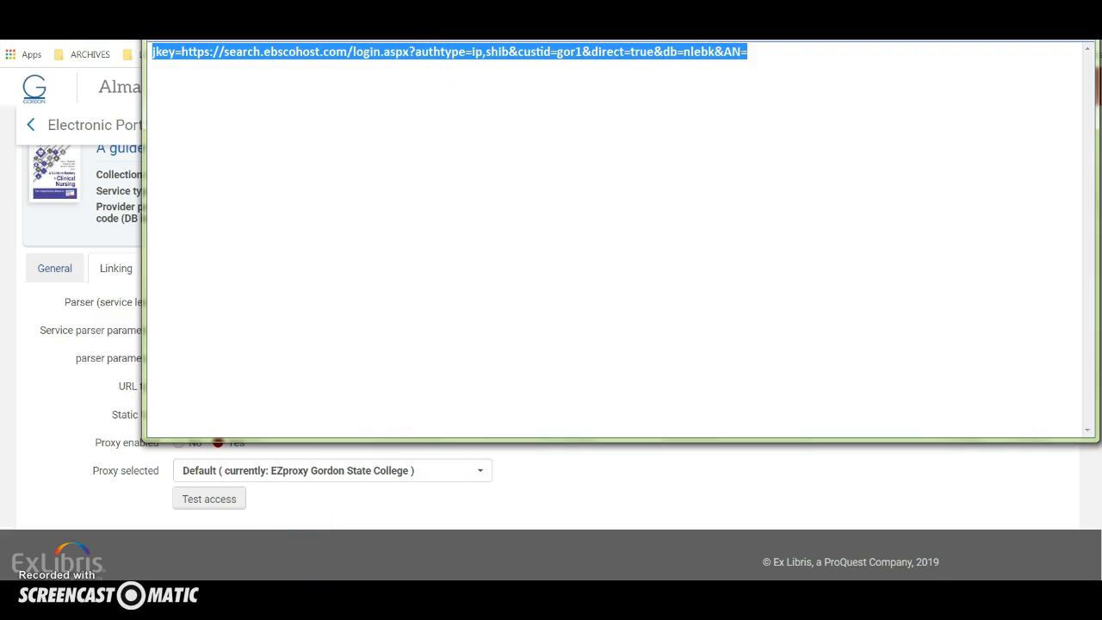
left_click_drag(482, 44, 484, 455)
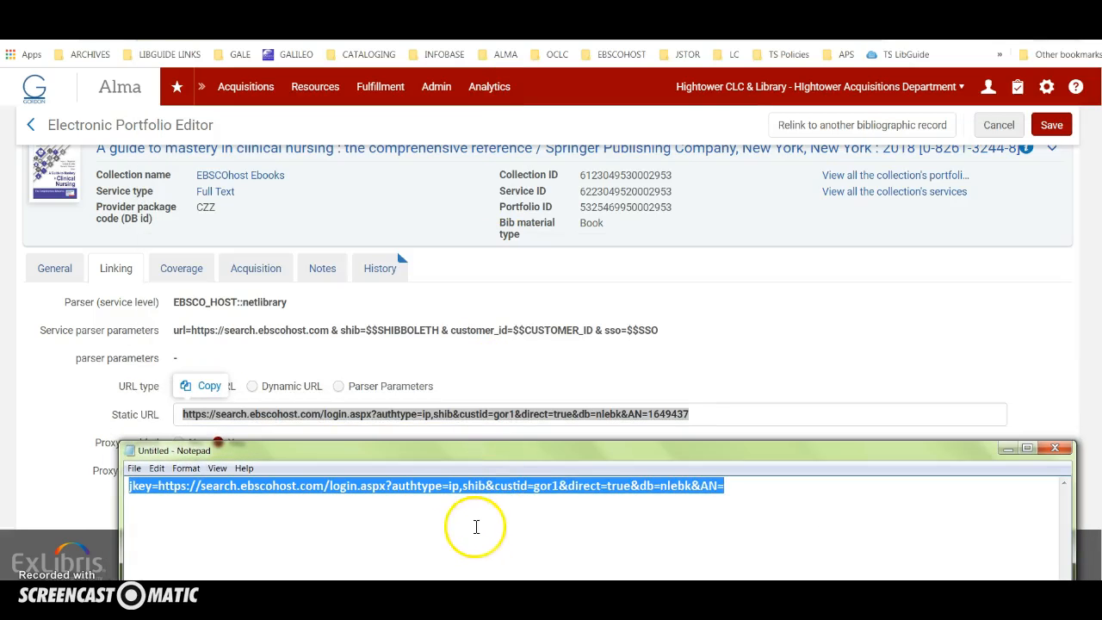
left_click(398, 520)
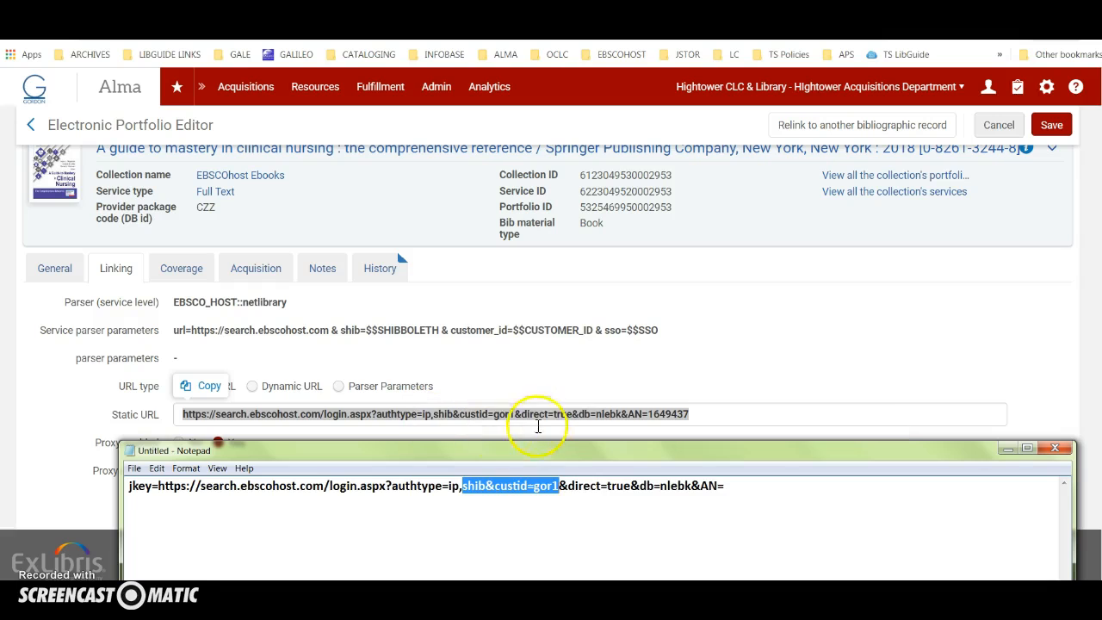
left_click(1008, 449)
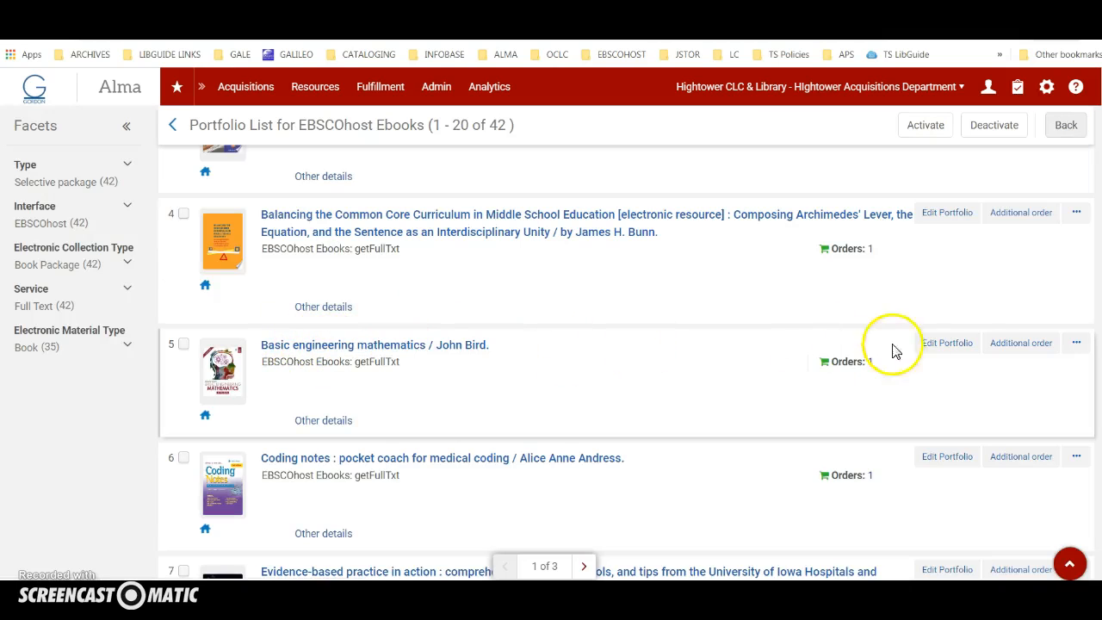
Open the linking settings of the portfolio "Basic engineering mathematics" and copy its static URL.
left_click(947, 343)
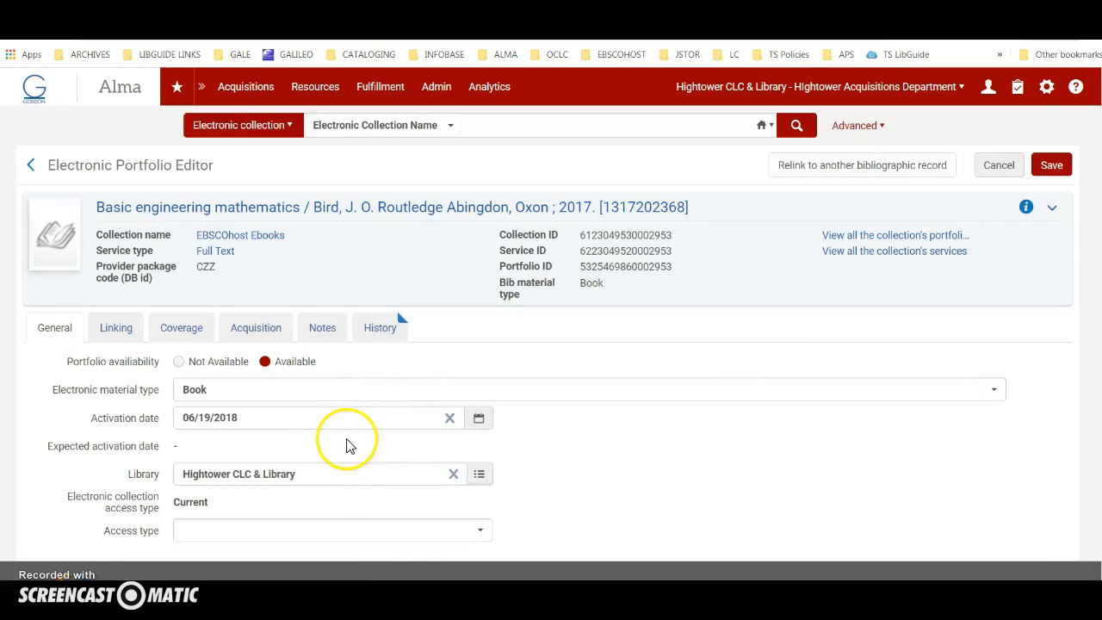
left_click(116, 328)
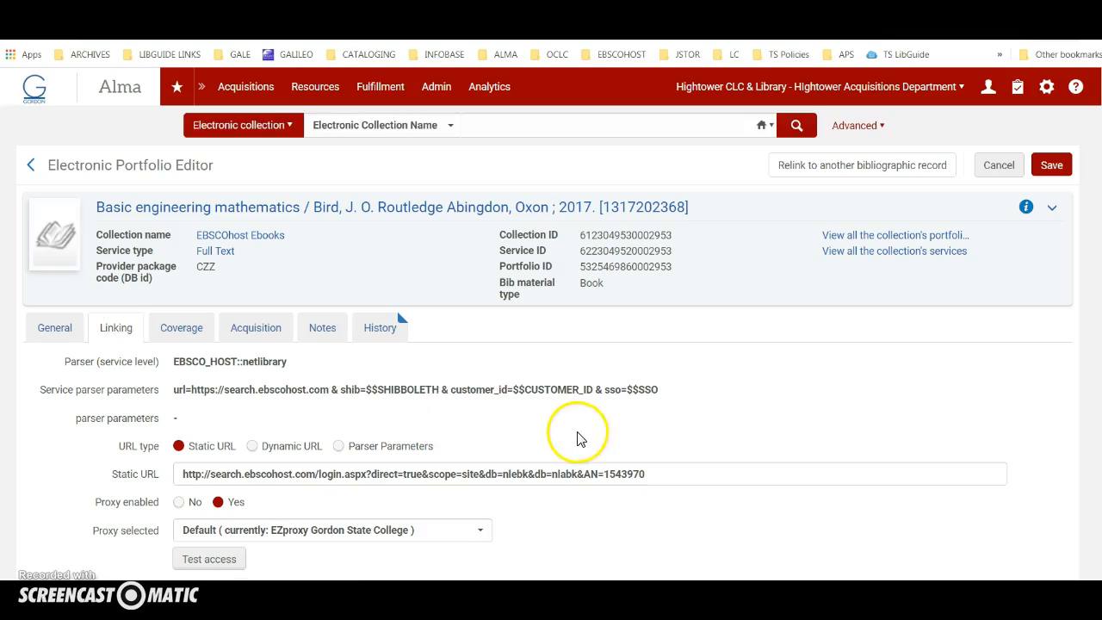
scroll(580, 440, "down", 1)
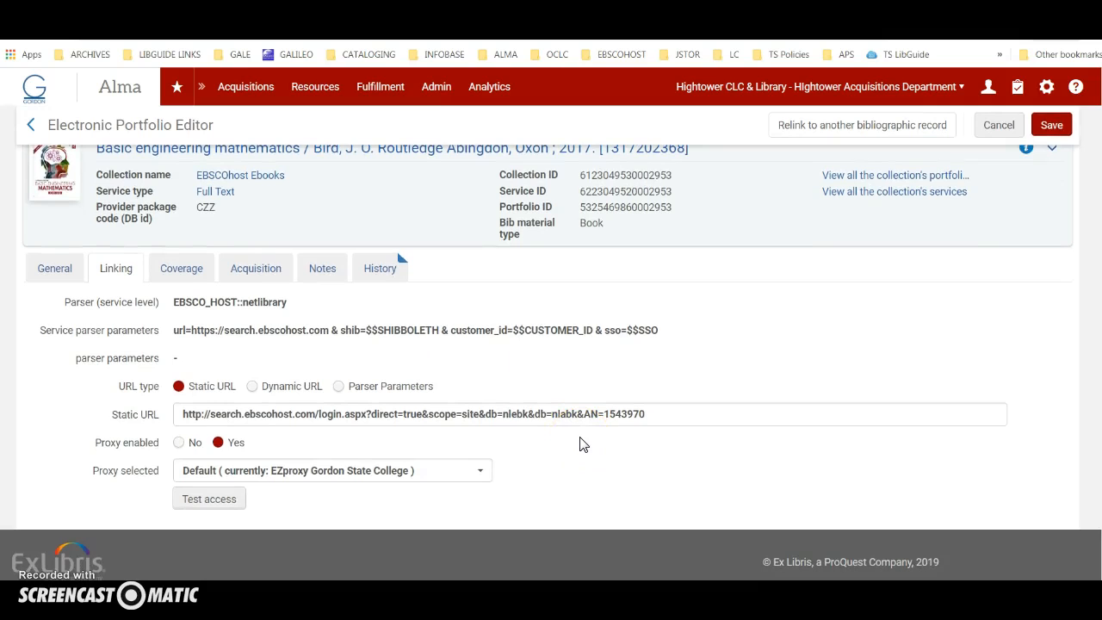
left_click(442, 414)
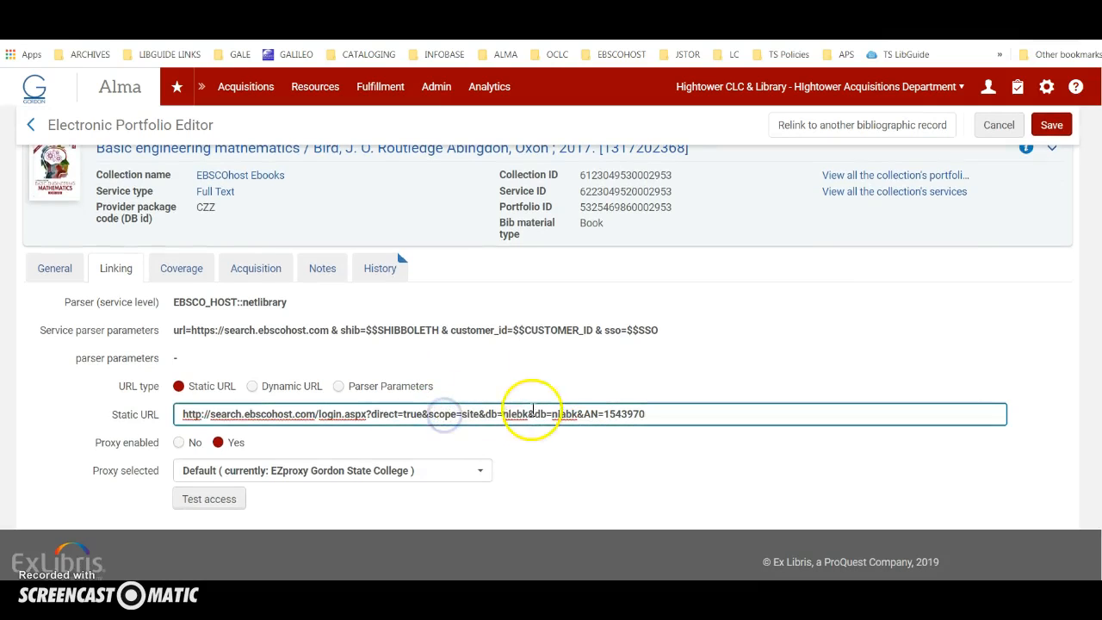
left_click_drag(177, 419, 663, 415)
key("ctrl+c")
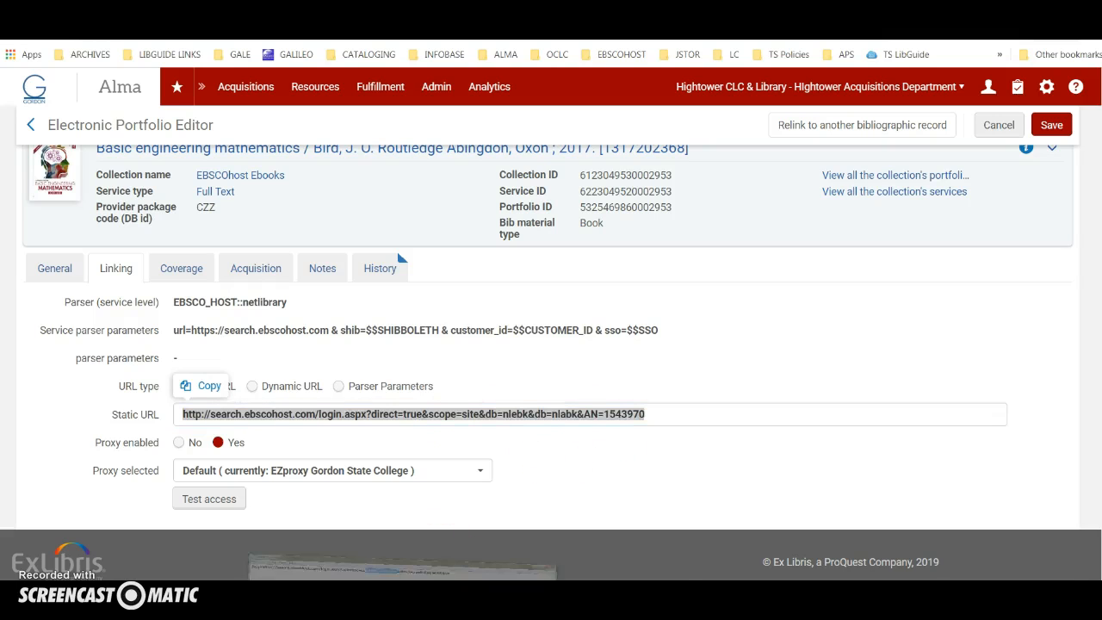
Switch to Notepad and paste the copied static URL below the jkey line.
key("alt+Tab")
left_click_drag(622, 455, 588, 227)
left_click(708, 266)
key("ctrl+v")
left_click(538, 360)
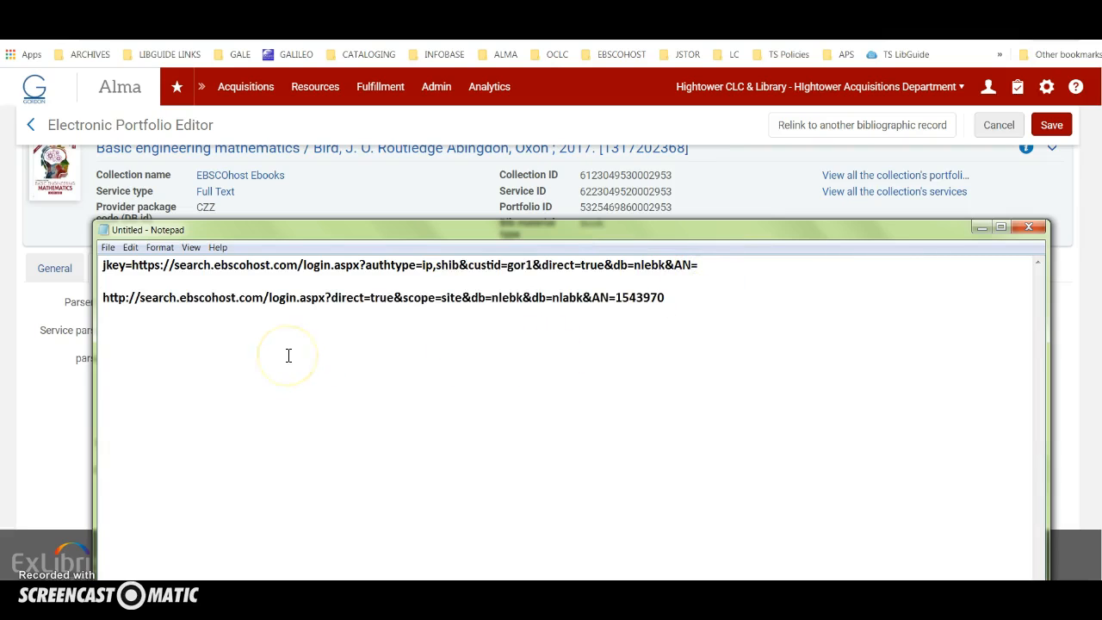
Copy the AN value 1543970 from the pasted URL and append it to the jkey line after "AN=".
left_click(369, 266)
left_click_drag(398, 265, 493, 266)
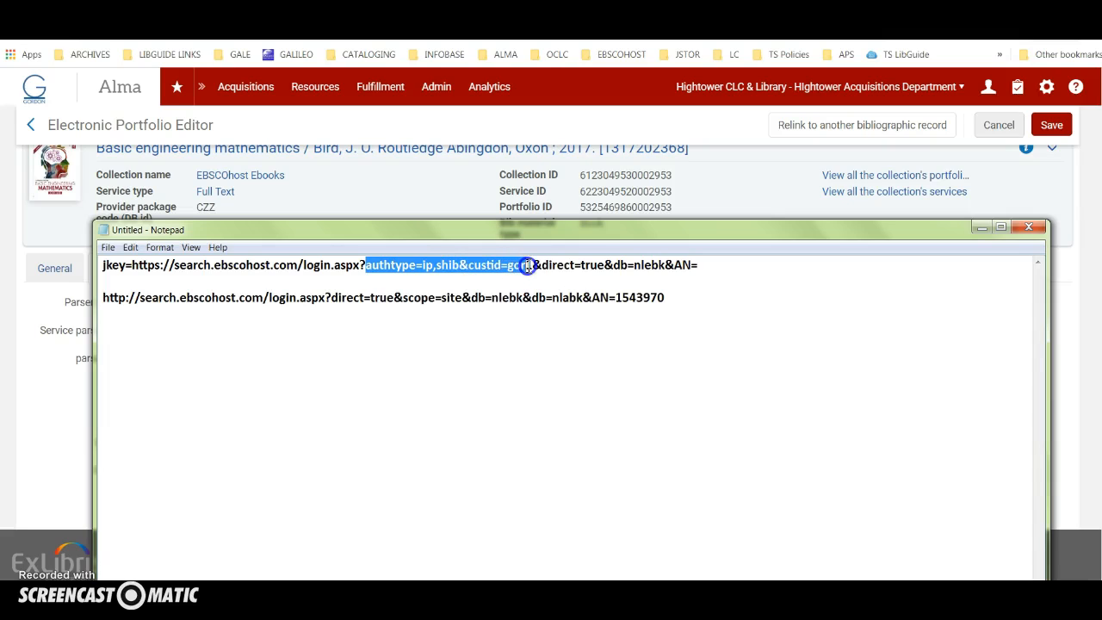
left_click_drag(536, 269, 533, 268)
left_click(617, 297)
left_click_drag(706, 299, 706, 300)
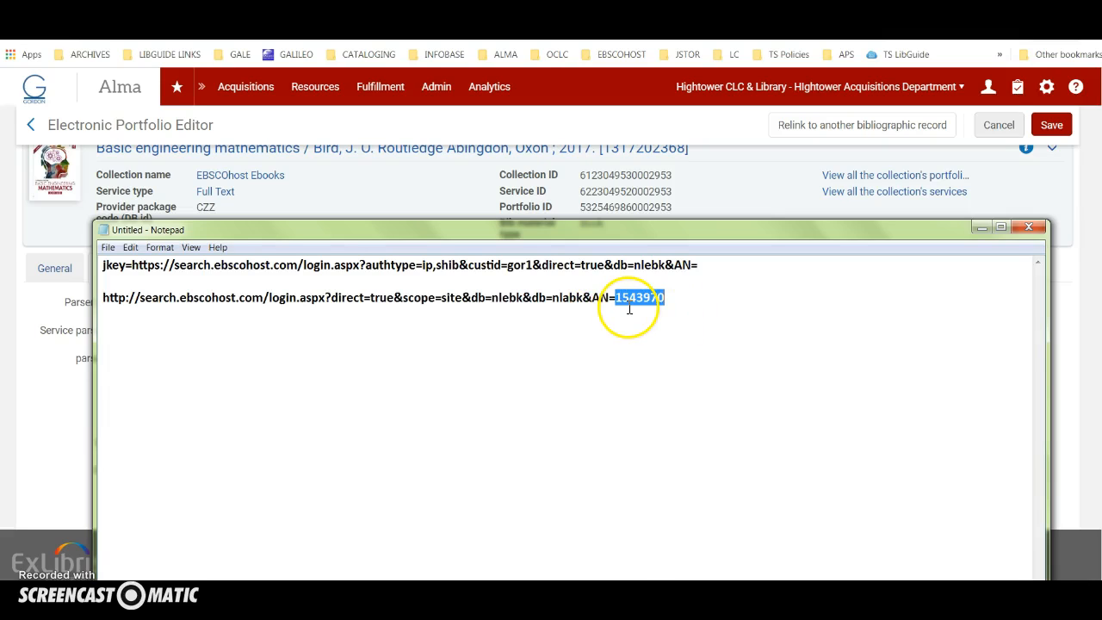
left_click(699, 268)
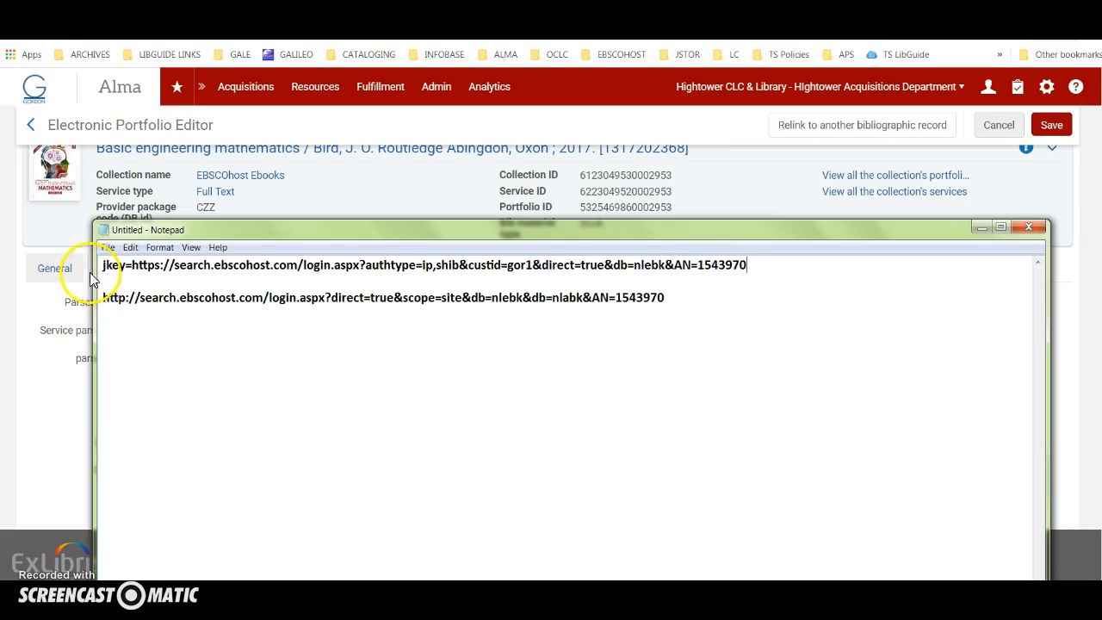
Delete the pasted static URL below the completed jkey line and minimize Notepad.
left_click_drag(102, 298, 801, 311)
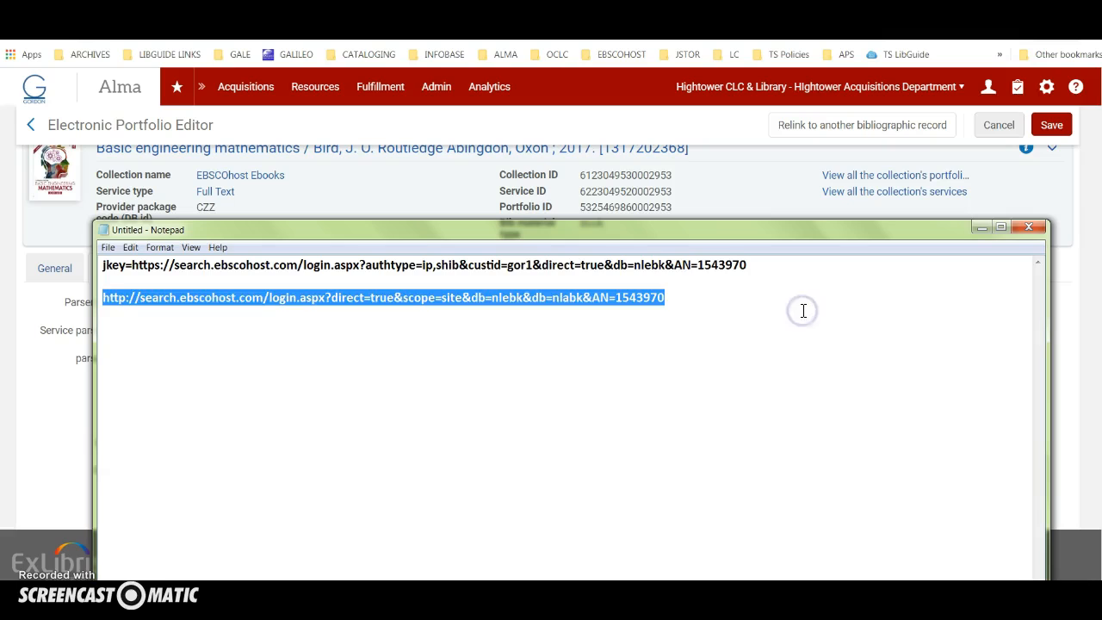
key("Delete")
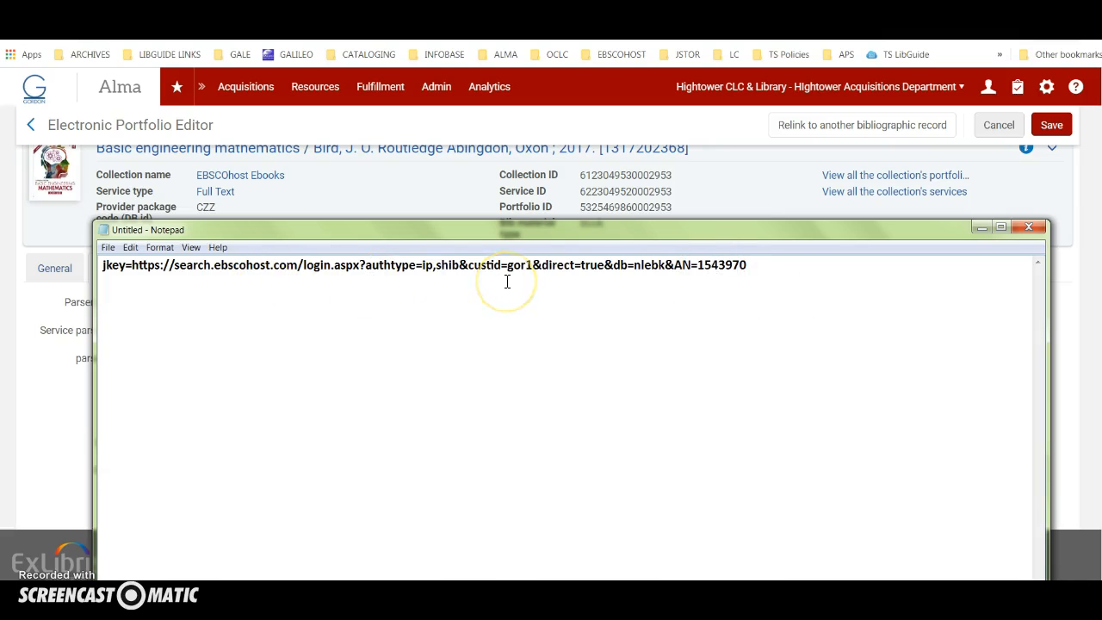
left_click(980, 227)
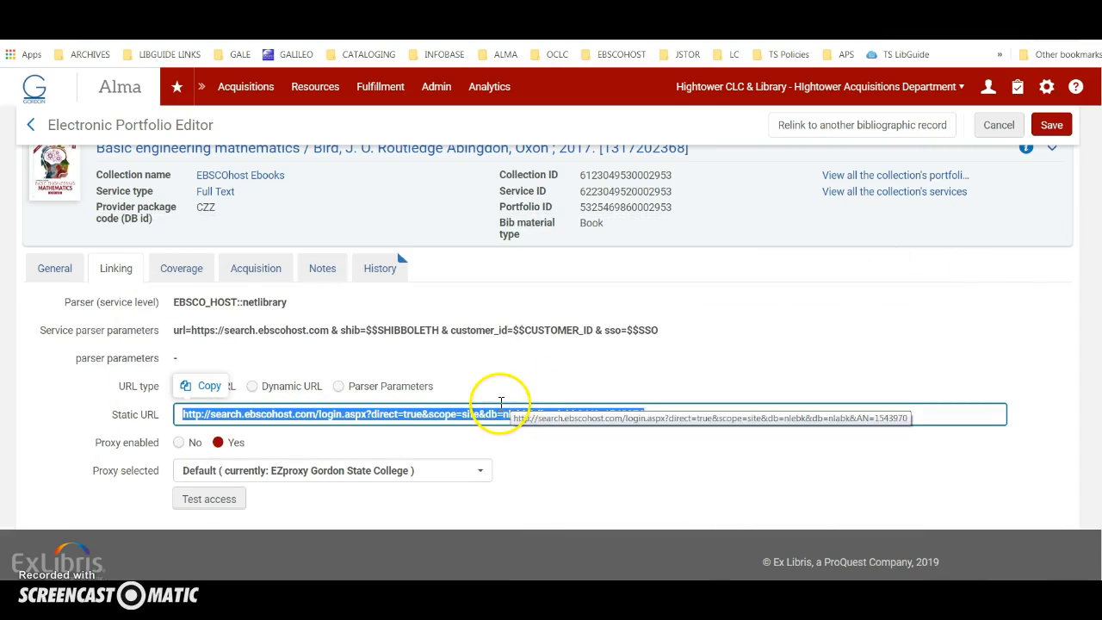
Cancel the portfolio editor and return to the beginning of the EBSCOhost Ebooks portfolio list.
scroll(499, 406, "up", 1)
left_click(990, 167)
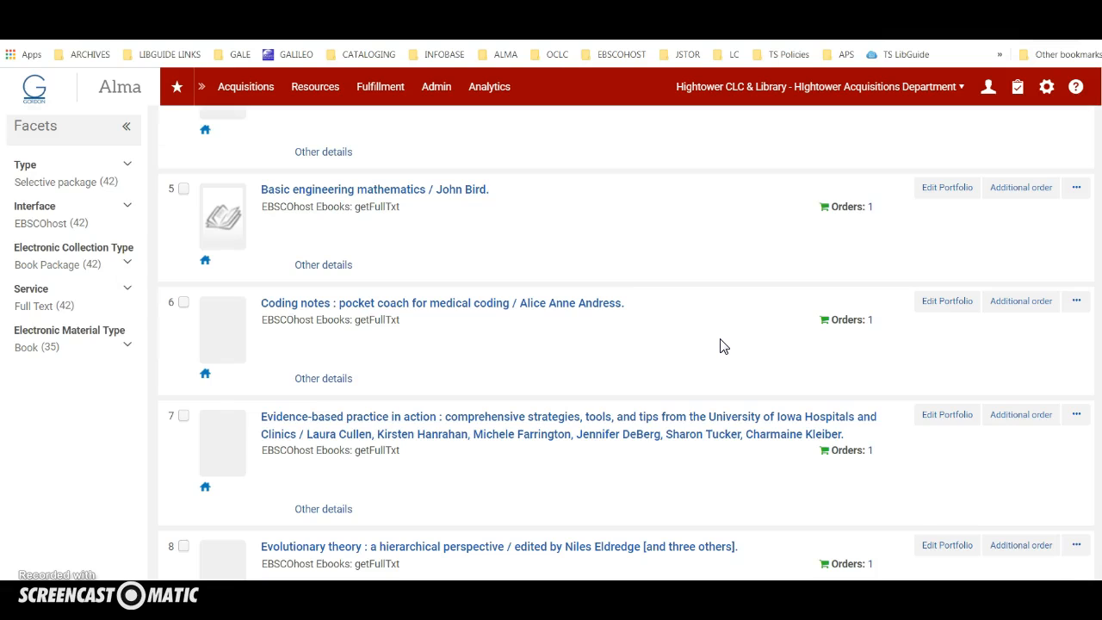
scroll(723, 345, "up", 5)
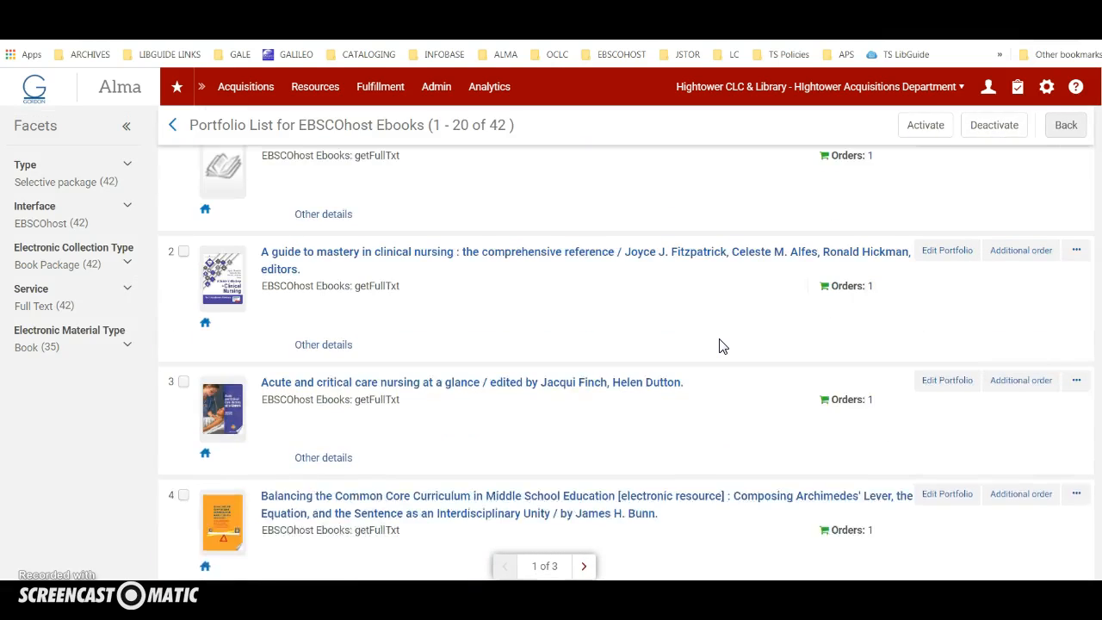
scroll(722, 345, "up", 3)
left_click(356, 505)
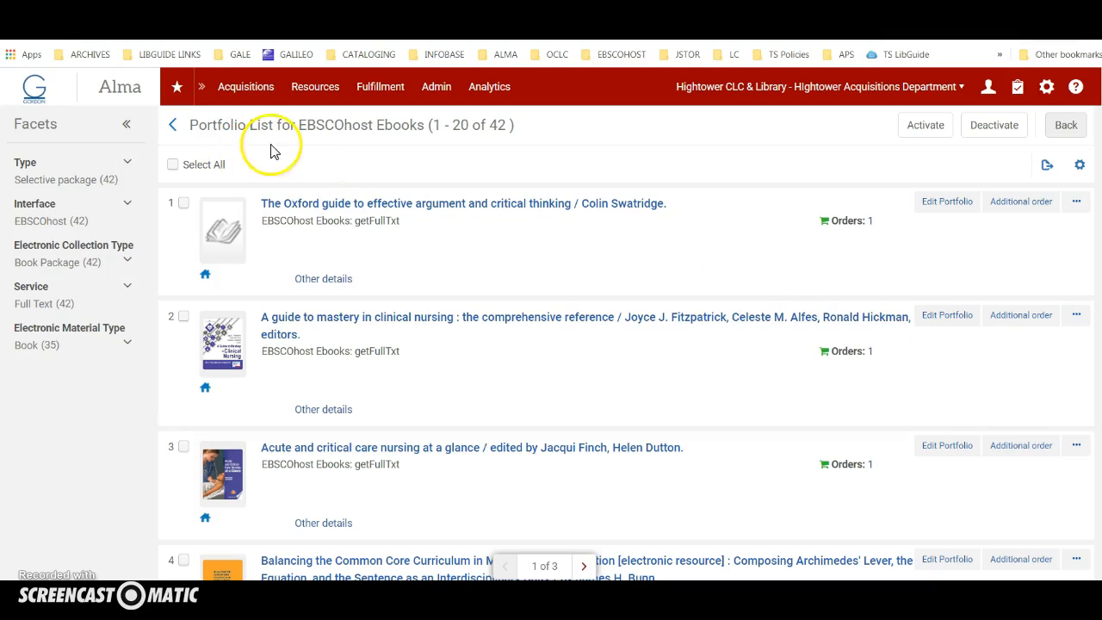
Export the EBSCOhost Ebooks portfolio list using the Extended Export option.
left_click(1047, 169)
left_click(1069, 211)
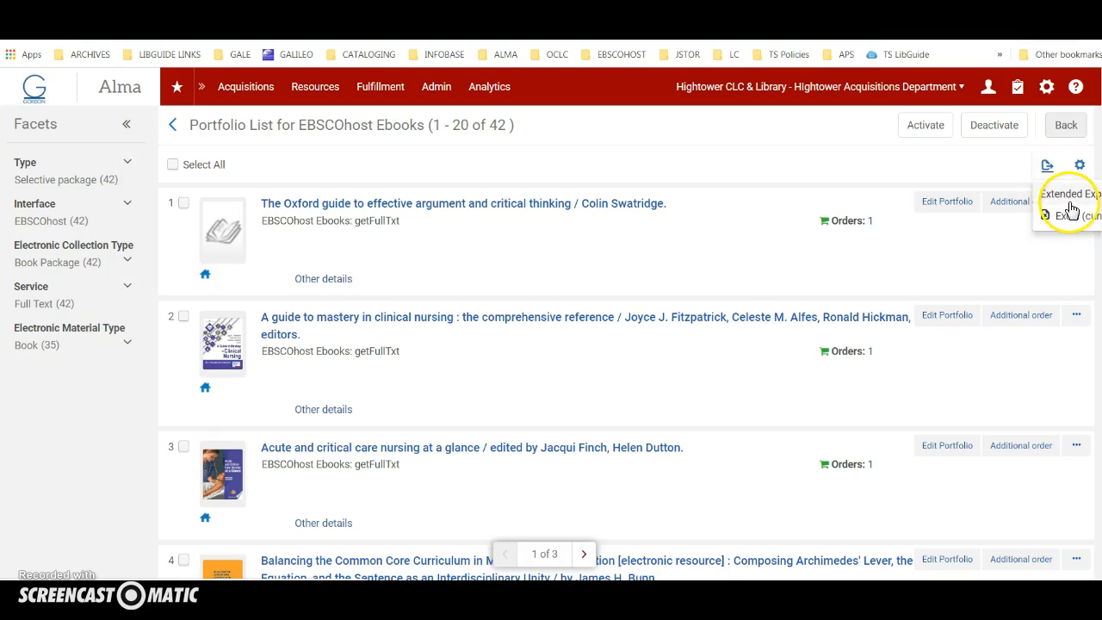
left_click_drag(1022, 612, 1067, 613)
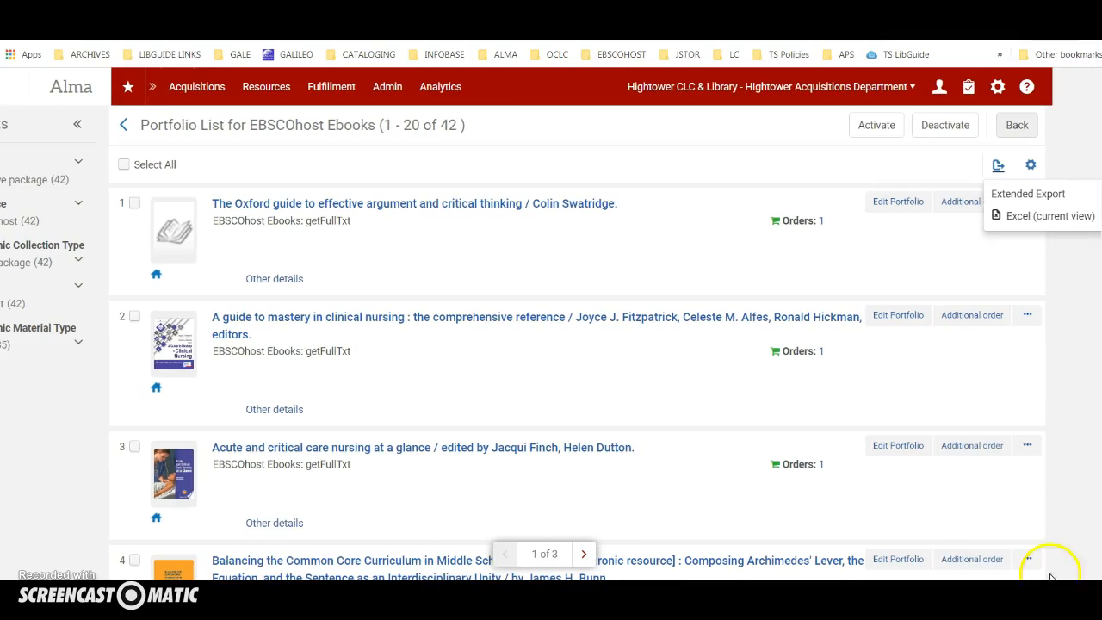
left_click(1059, 196)
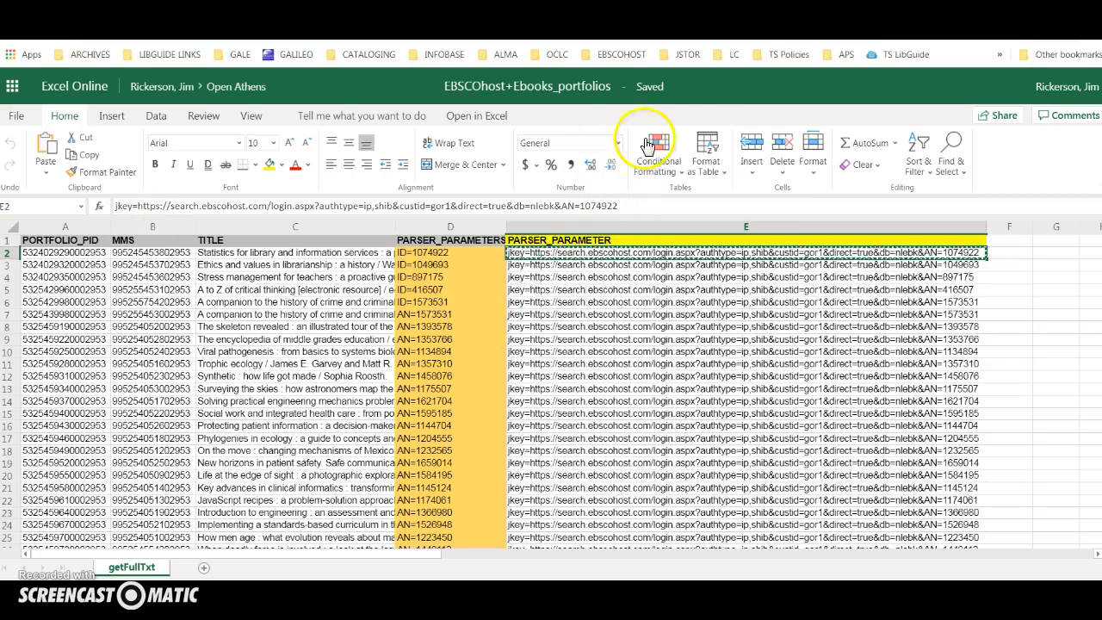
Switch to the EBSCOhost+Ebooks_portfolios workbook in desktop Excel and examine its portfolio ID, title, PARSER_PARAMETERS and proxy columns.
left_click(647, 17)
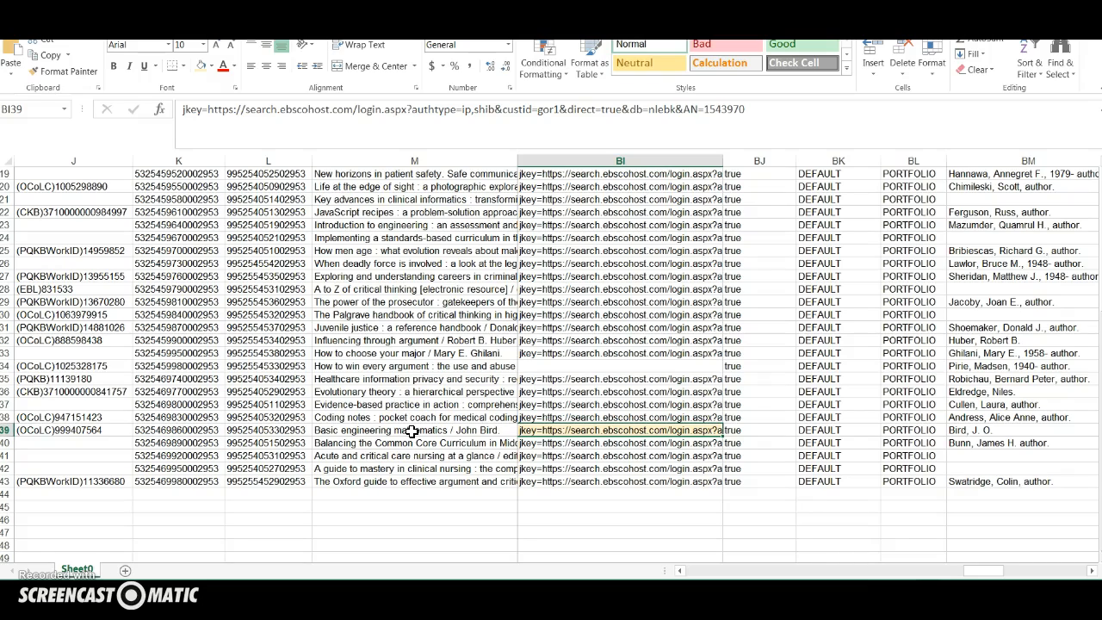
scroll(411, 431, "up", 6)
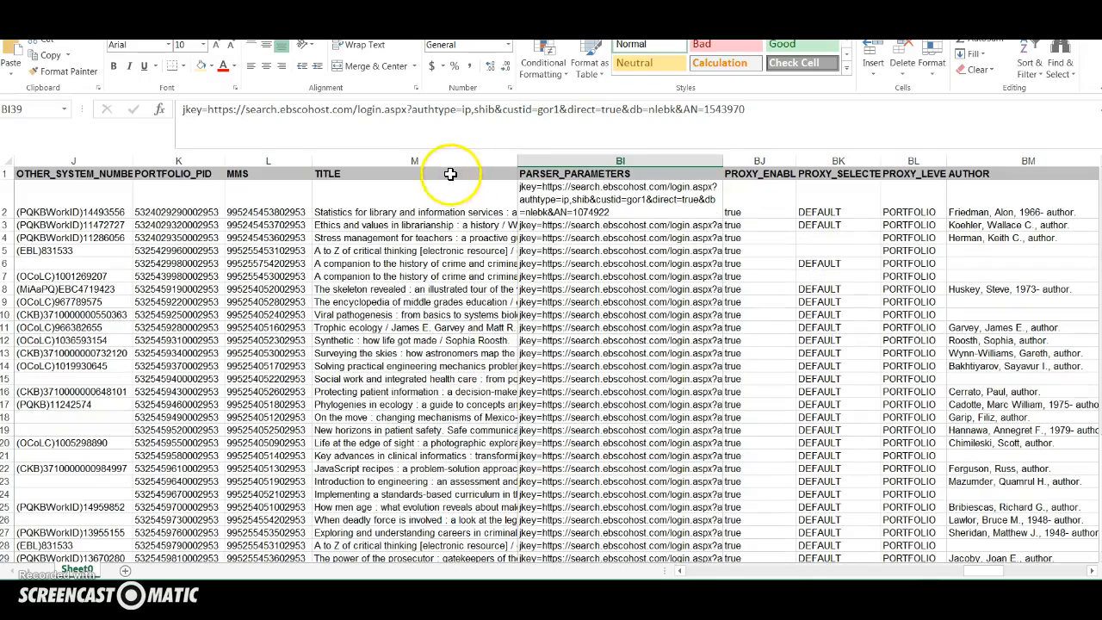
left_click_drag(711, 577, 671, 573)
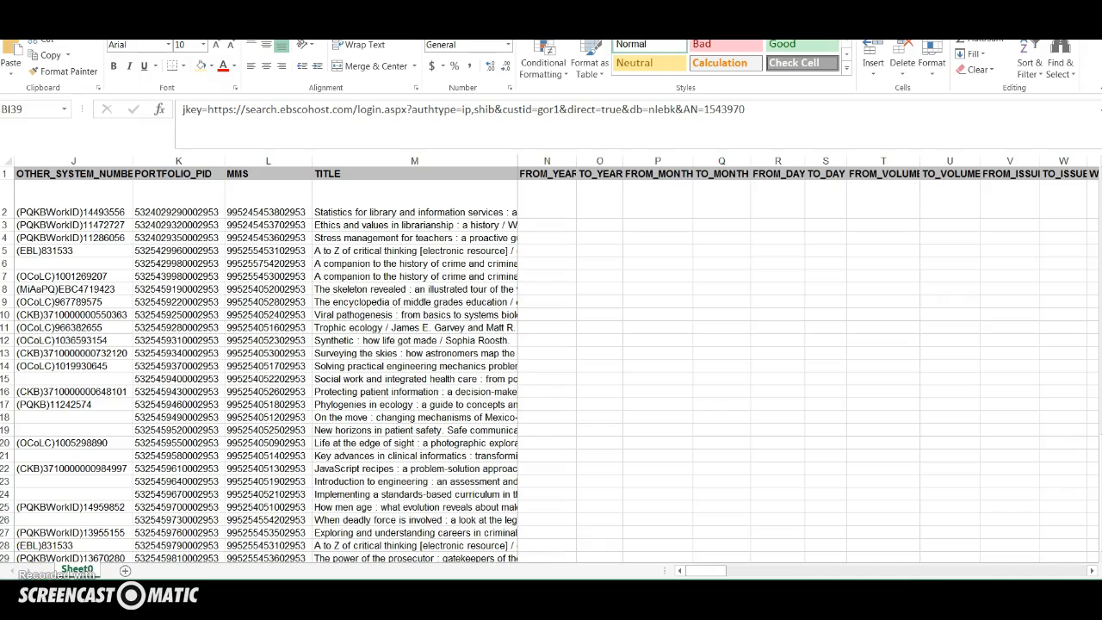
left_click_drag(701, 574, 978, 571)
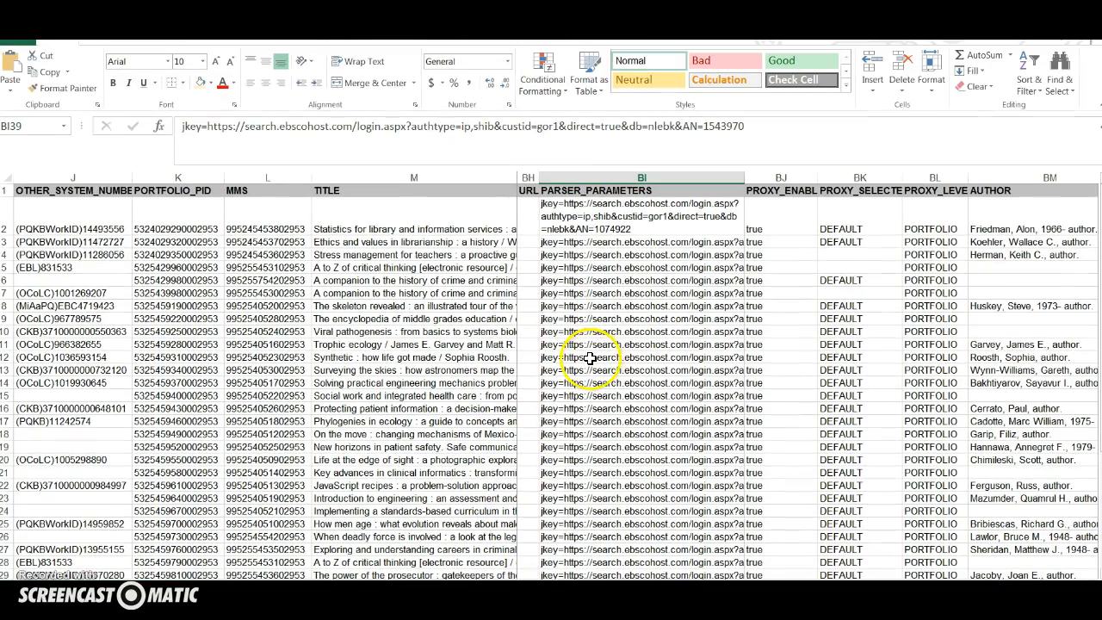
Inspect the PARSER_PARAMETERS entry for "Basic engineering mathematics" in row 39, highlighting its AN number.
scroll(616, 362, "down", 6)
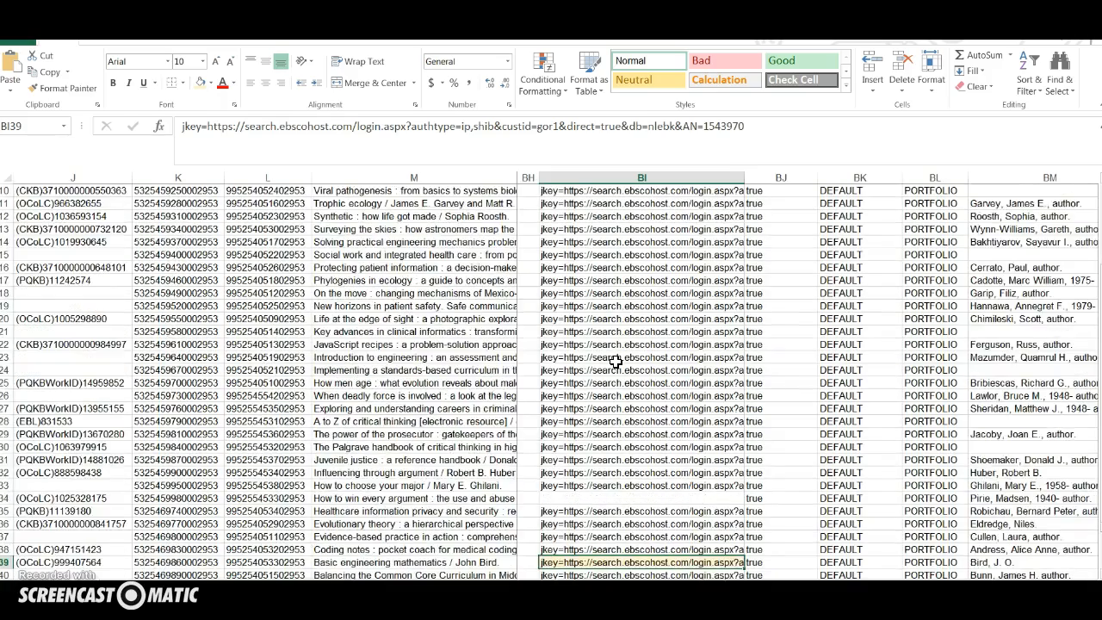
left_click(359, 452)
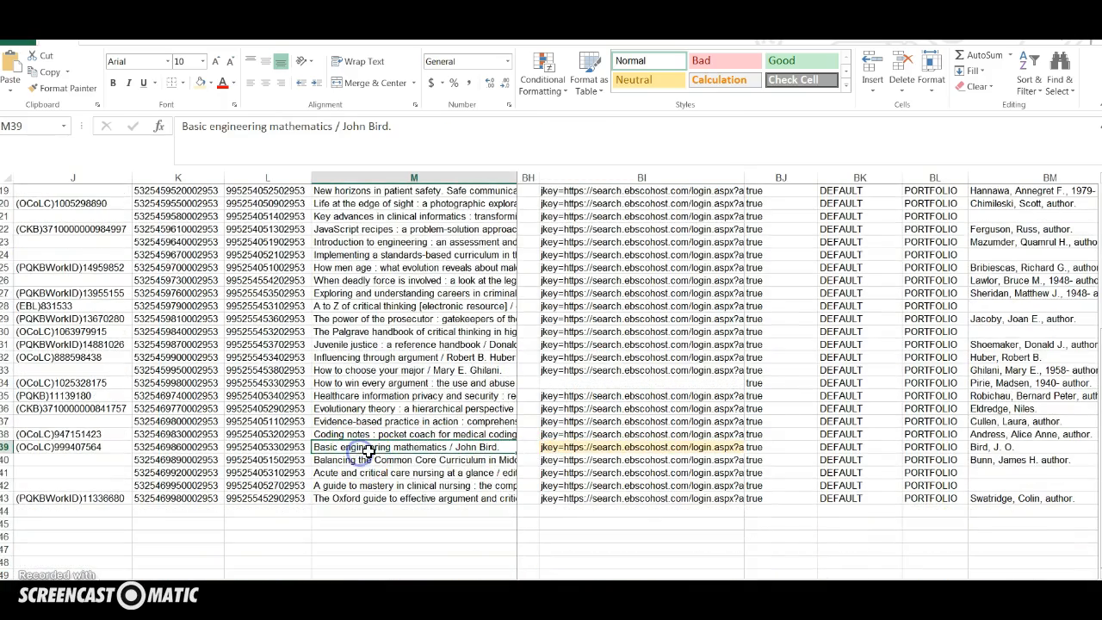
left_click(607, 447)
left_click(722, 136)
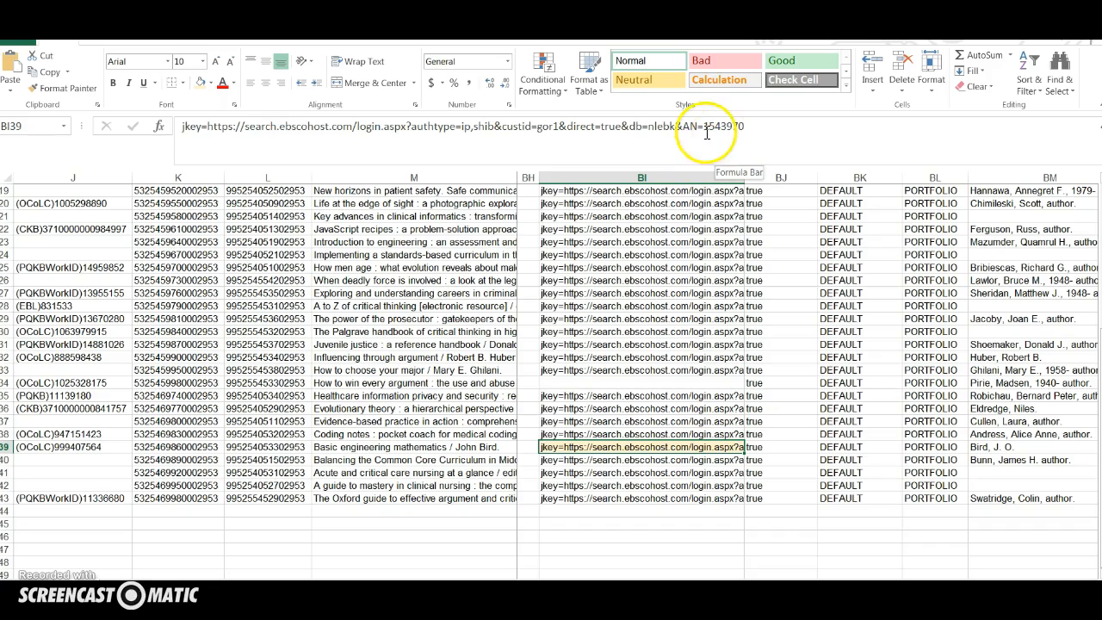
left_click_drag(705, 127, 762, 125)
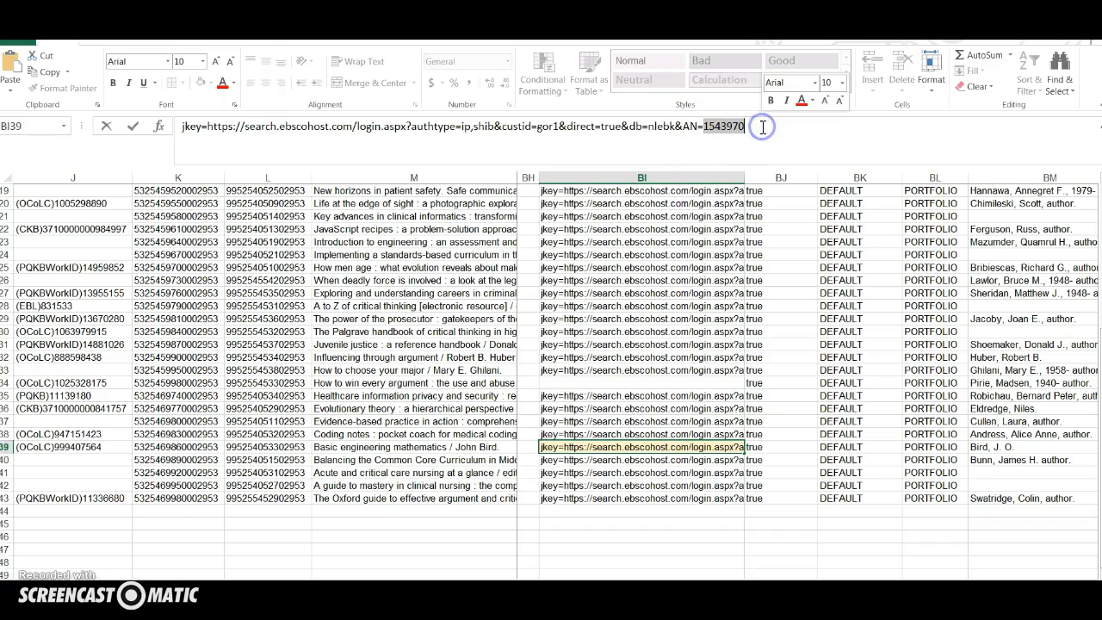
left_click(651, 318)
Unfreeze the frozen panes of the portfolio worksheet.
scroll(654, 322, "up", 5)
scroll(652, 327, "up", 1)
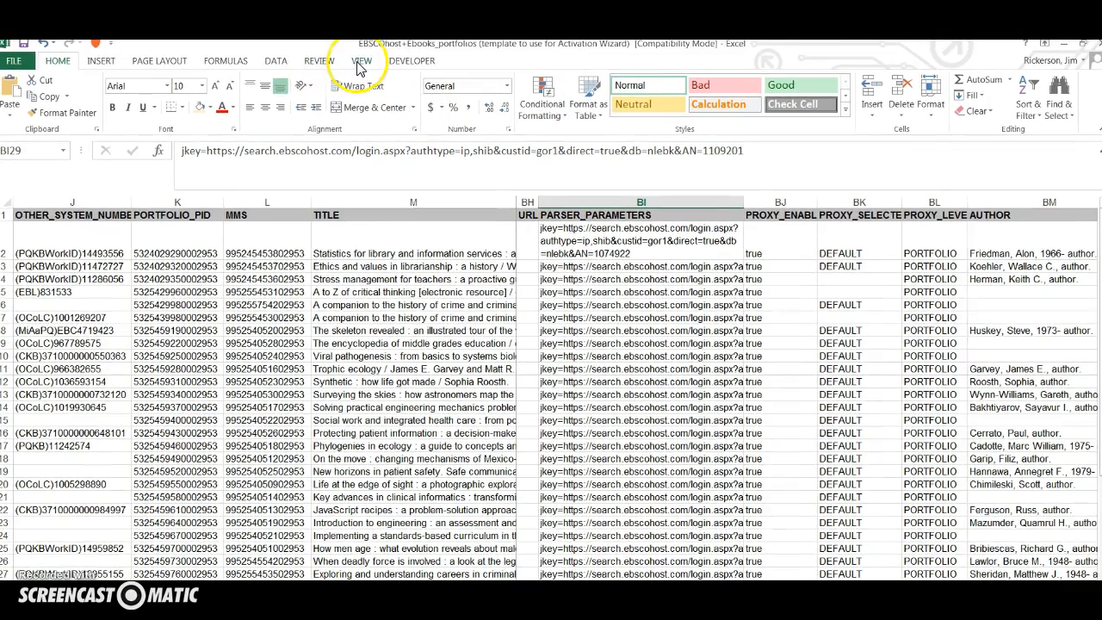
left_click(359, 62)
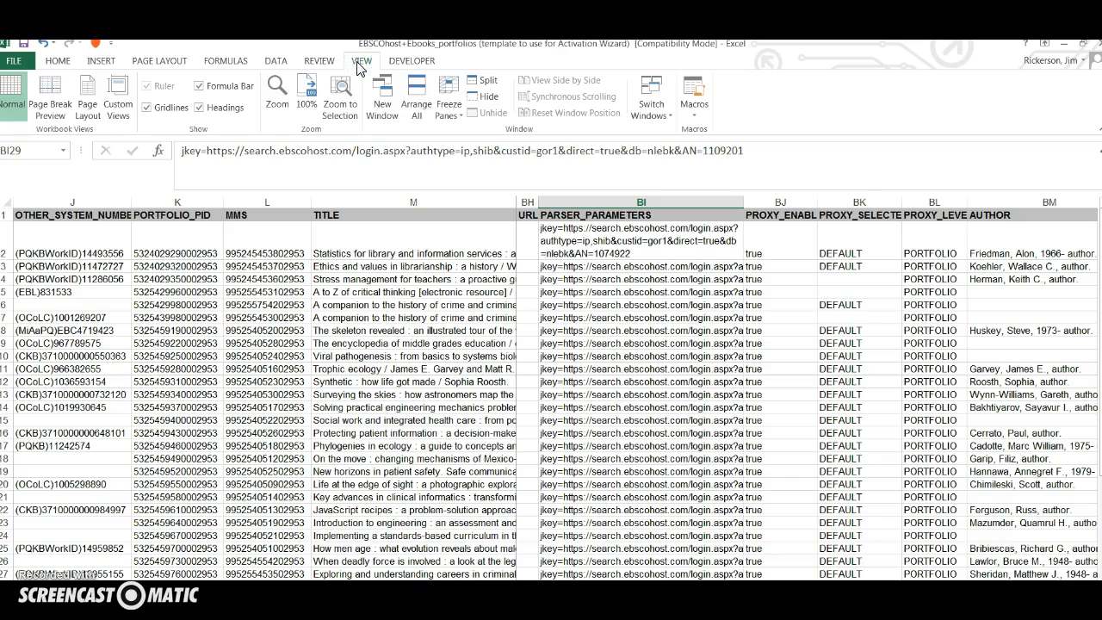
left_click(462, 115)
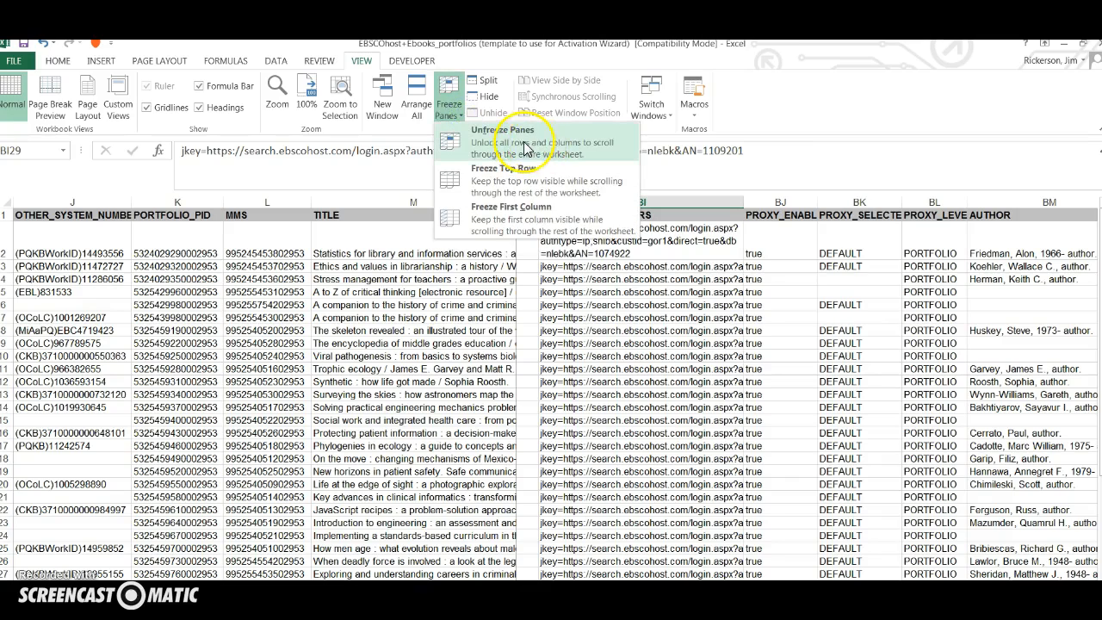
left_click(526, 146)
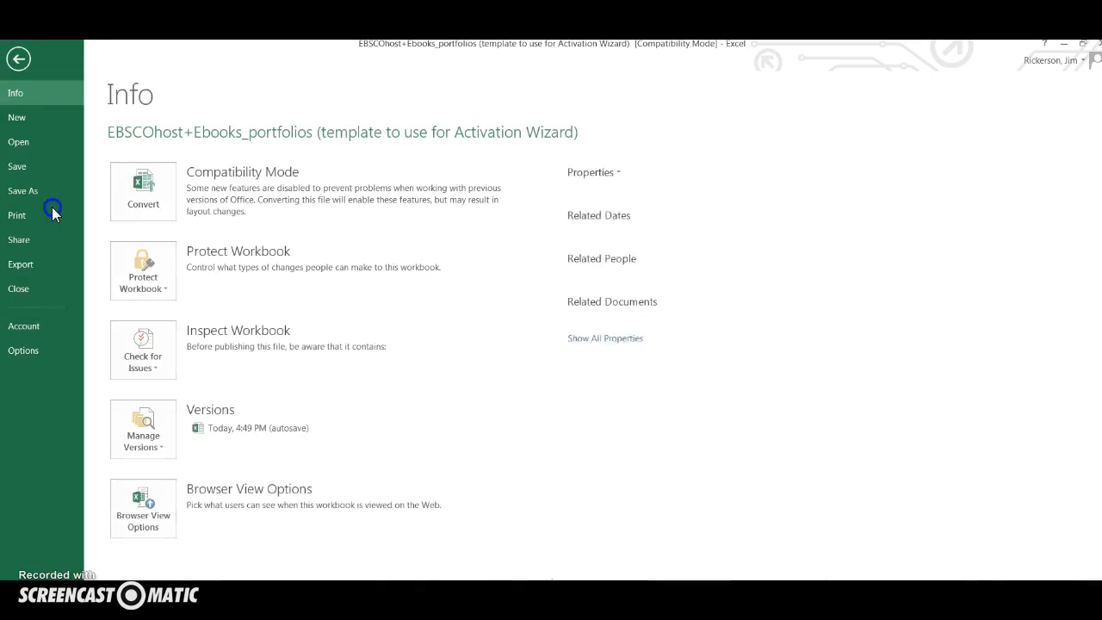
Save the workbook over the existing "EBSCOhost+Ebooks_portfolios (template to use for Activation Wizard)" file in the Open Athens folder, accepting the compatibility check.
left_click(35, 193)
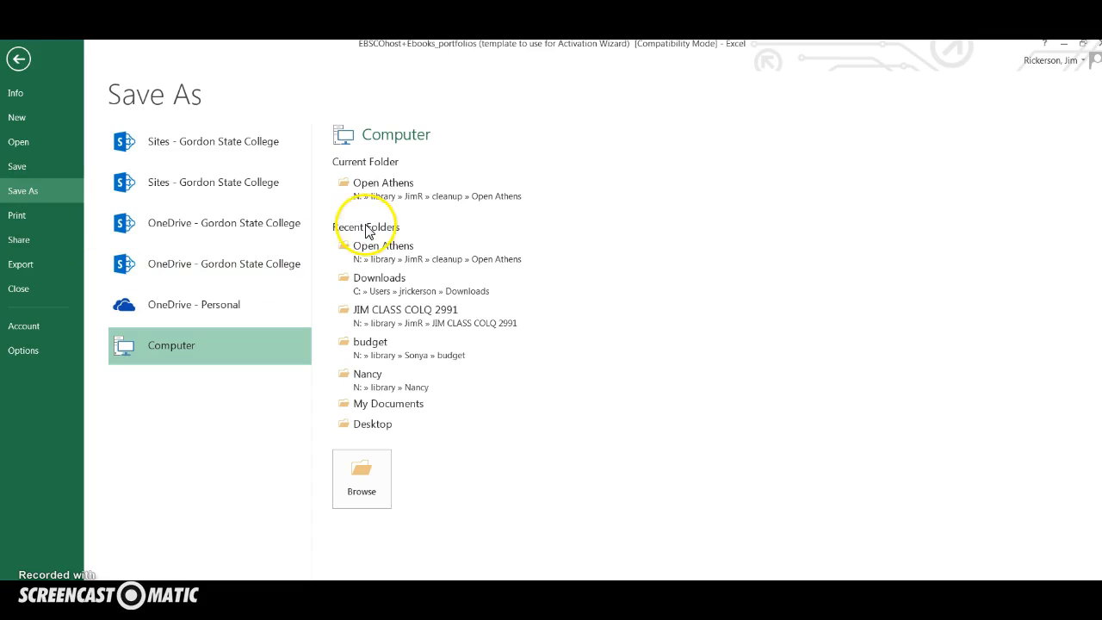
left_click(406, 198)
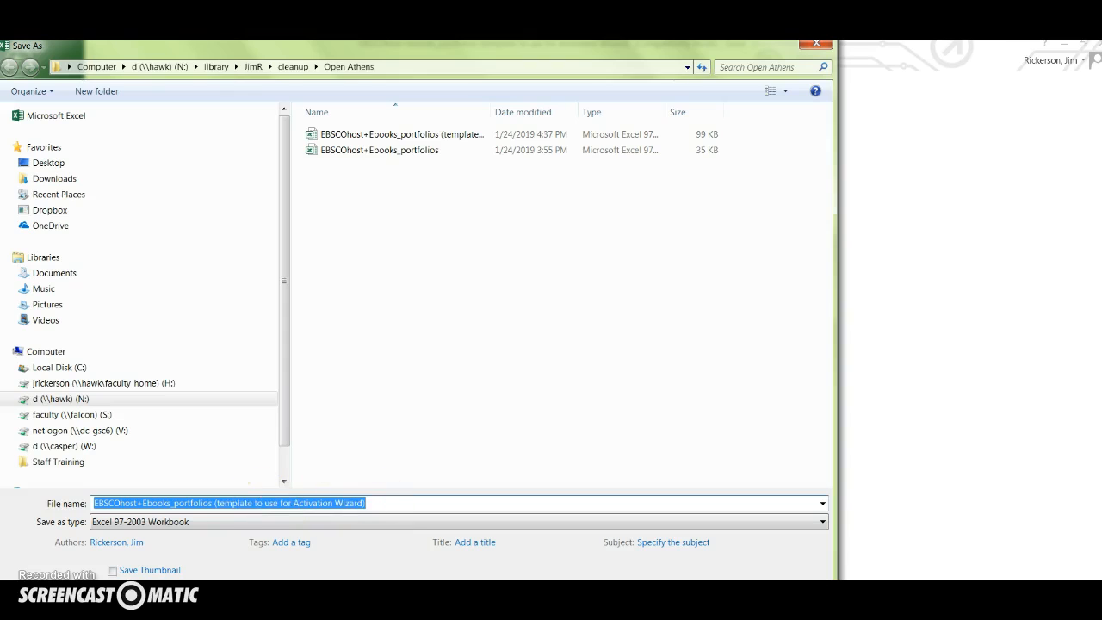
key("Return")
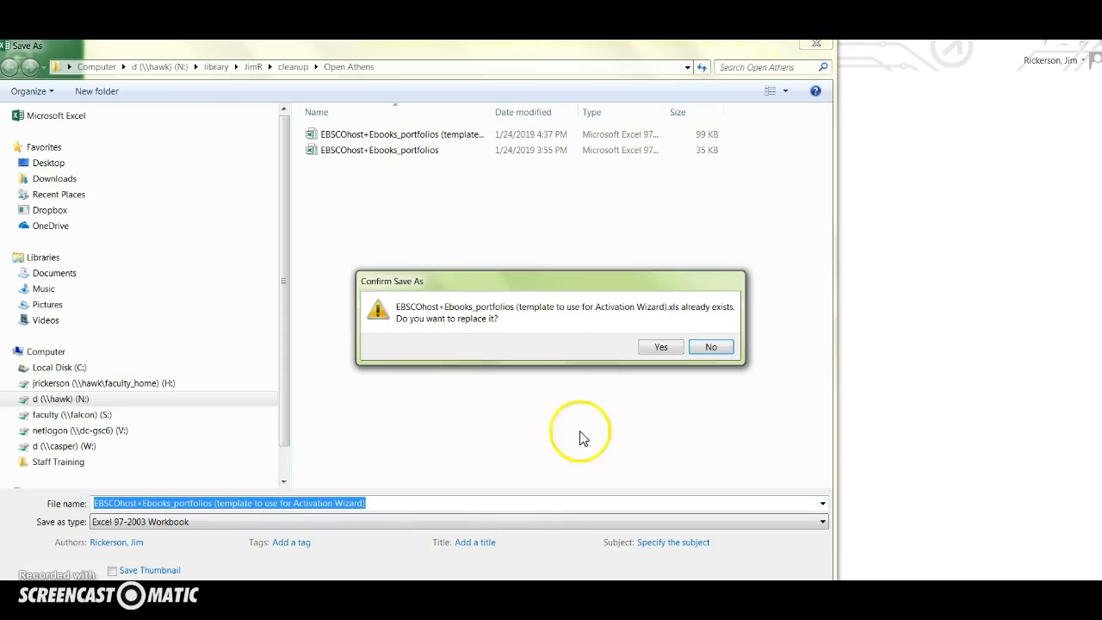
left_click(660, 348)
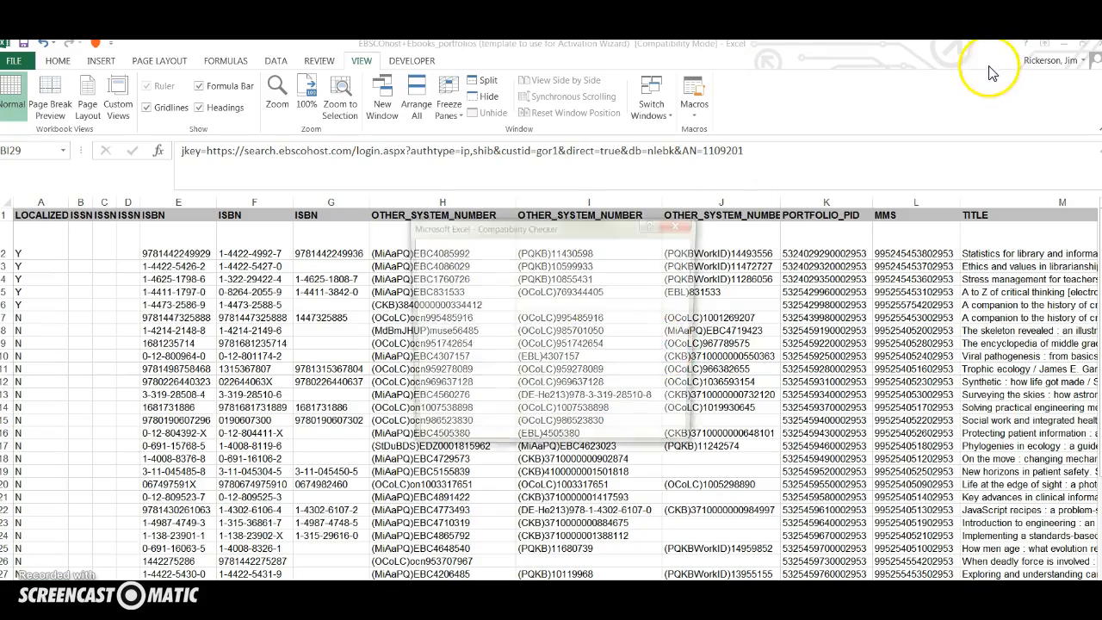
left_click(610, 436)
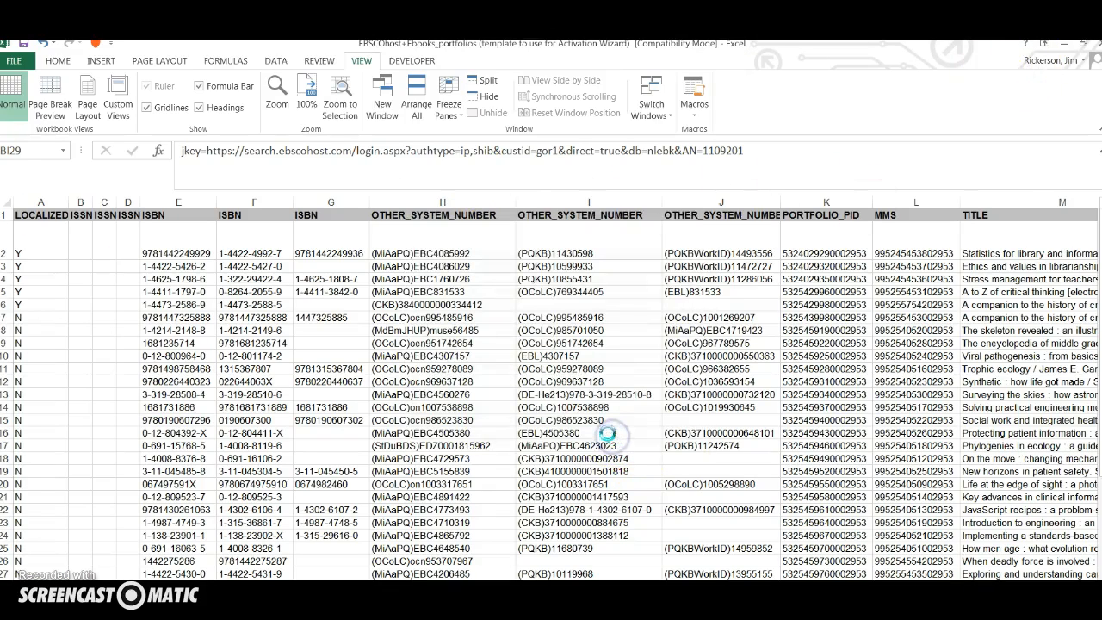
Switch to Alma and open the Full Text service of the EBSCOhost Ebooks collection for editing.
key("alt+Tab")
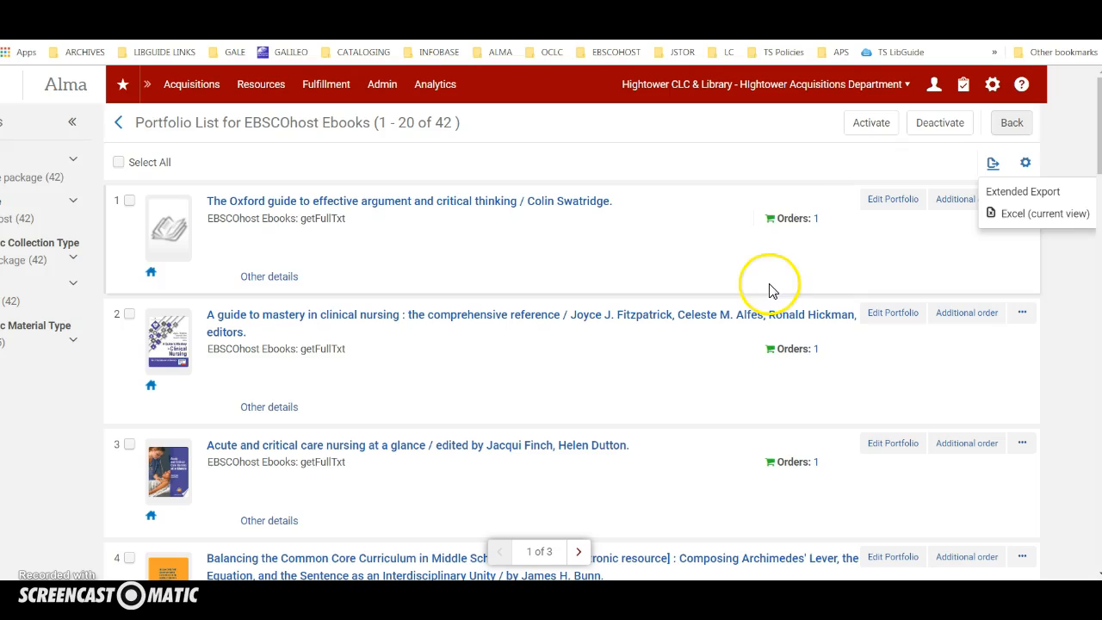
left_click(1008, 123)
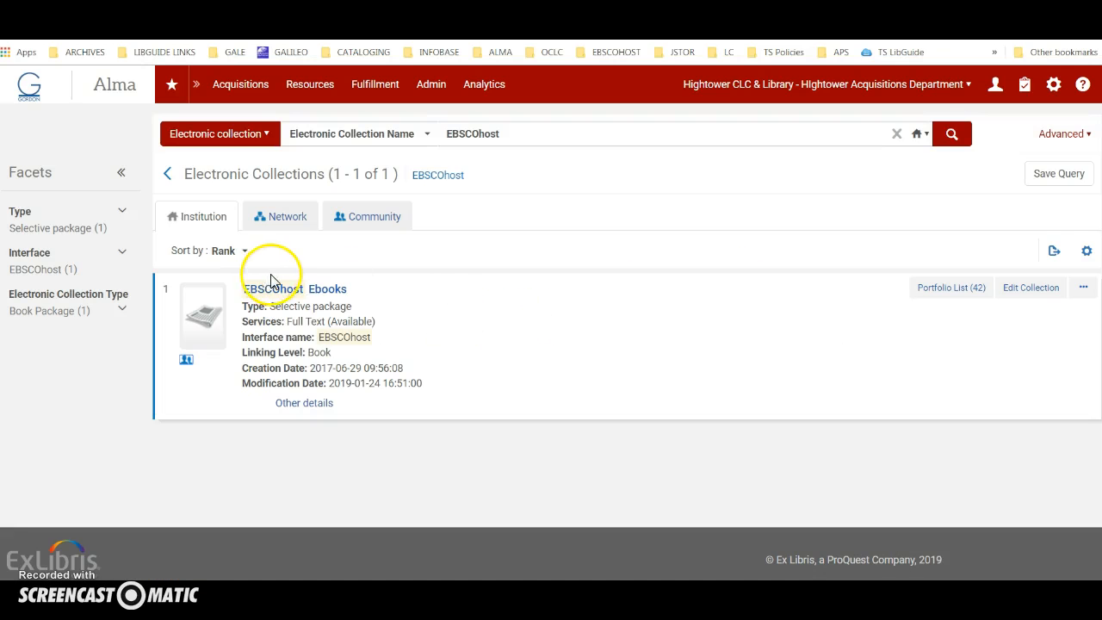
left_click(1040, 287)
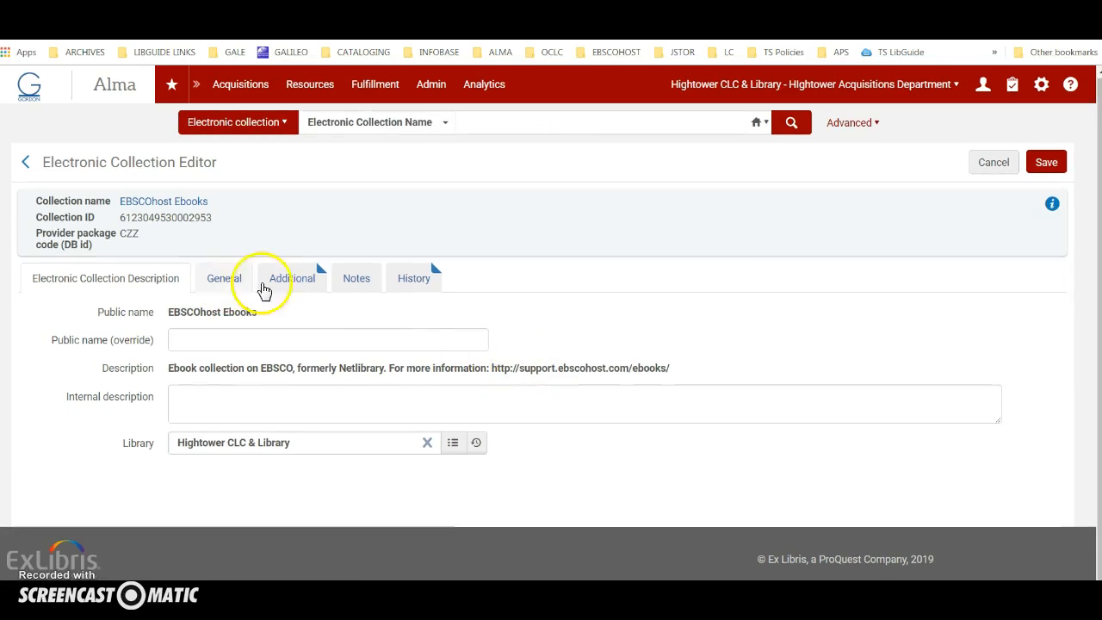
left_click(292, 277)
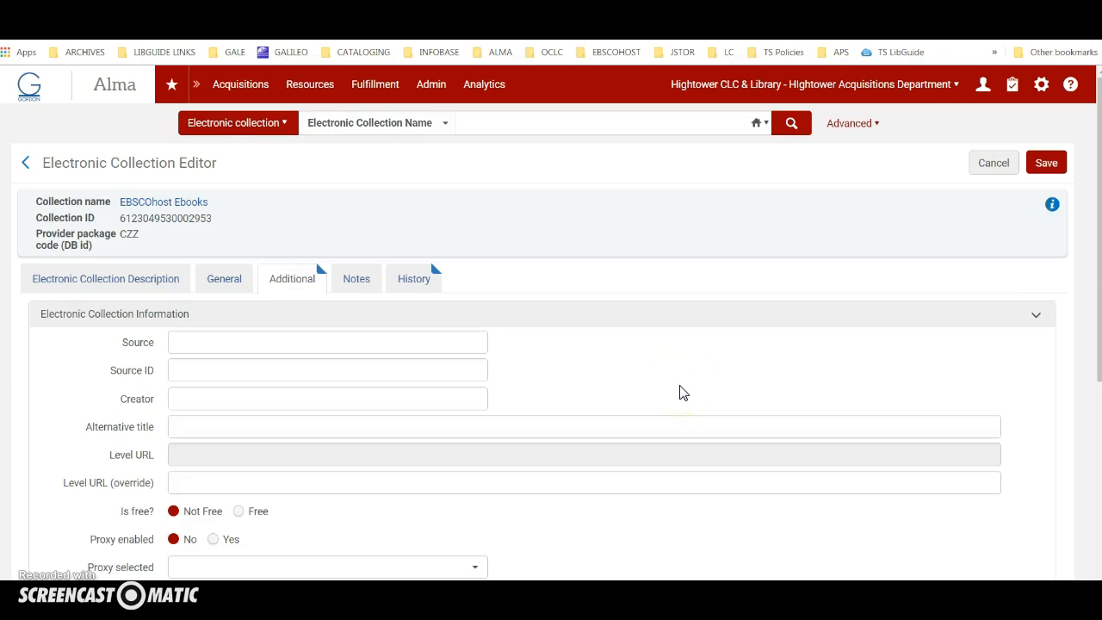
scroll(679, 393, "down", 4)
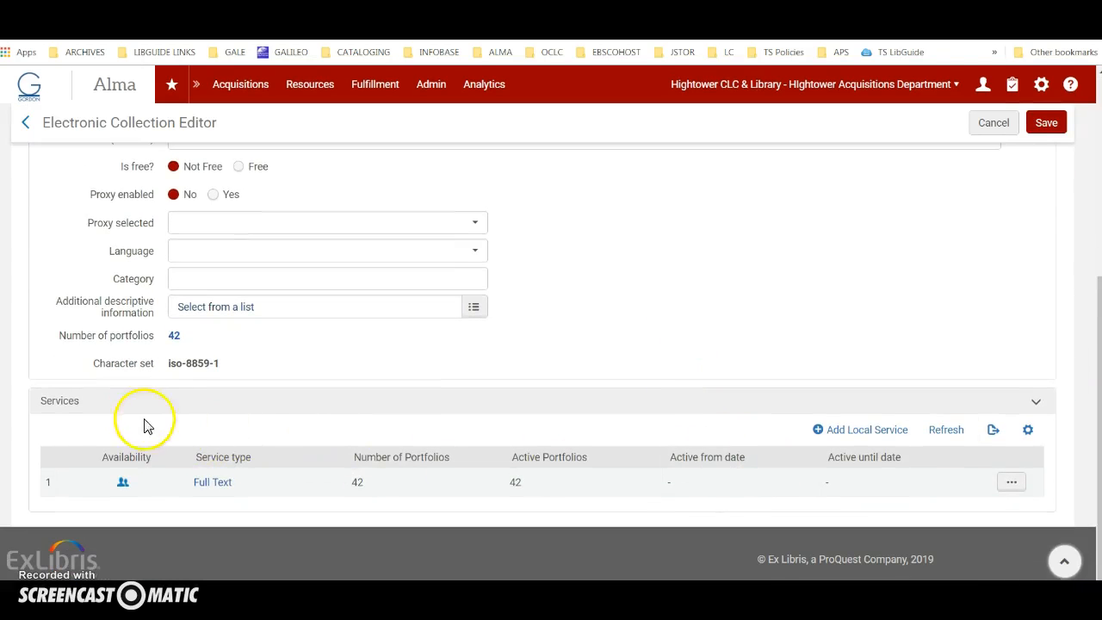
left_click(1010, 482)
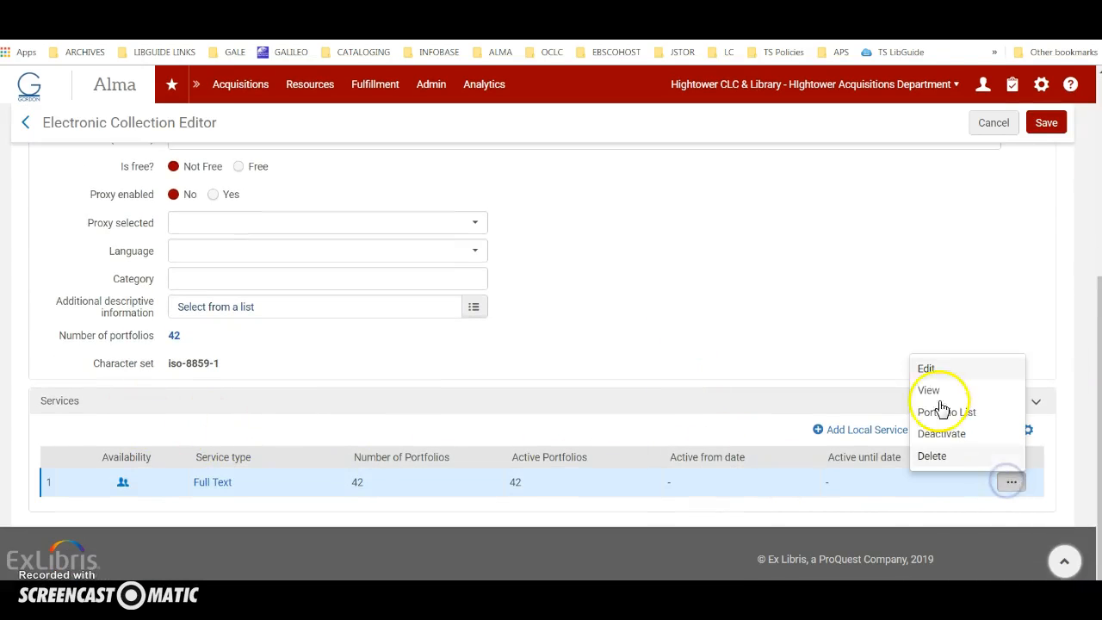
left_click(924, 369)
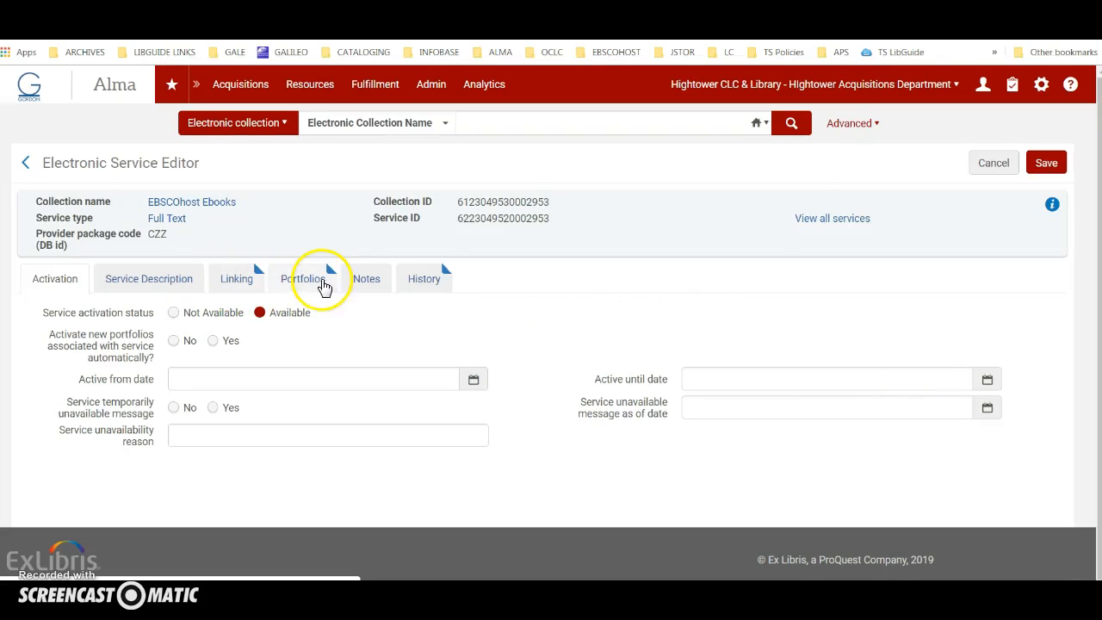
Start Load Portfolios for the Full Text service and choose "EBSCOhost+Ebooks_portfolios (template to use for Activation Wizard)" as the upload file.
left_click(315, 284)
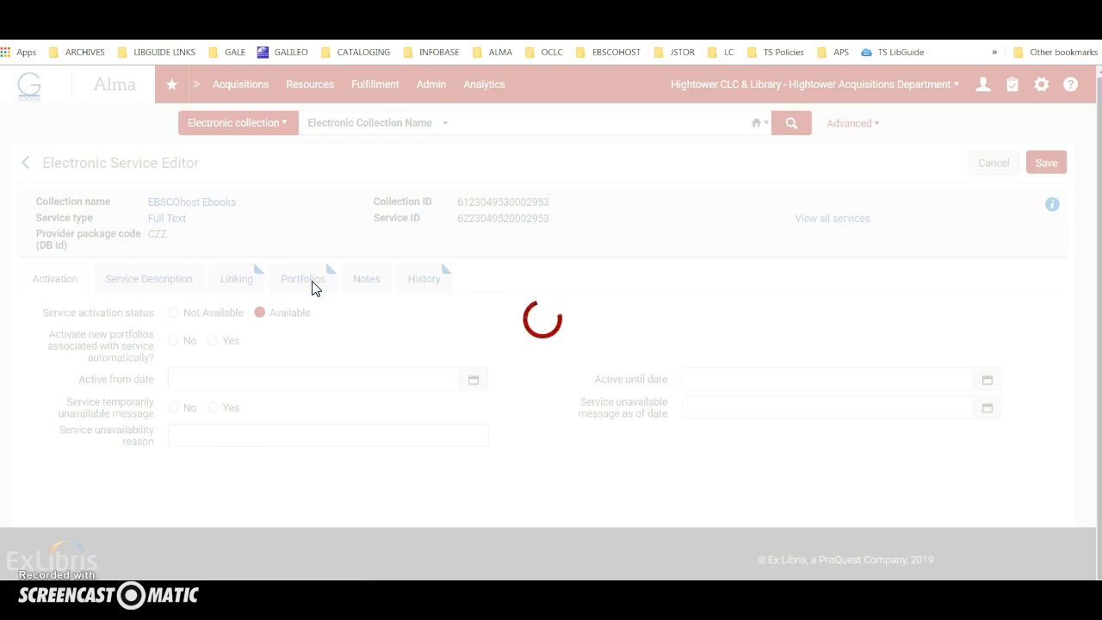
scroll(661, 384, "down", 1)
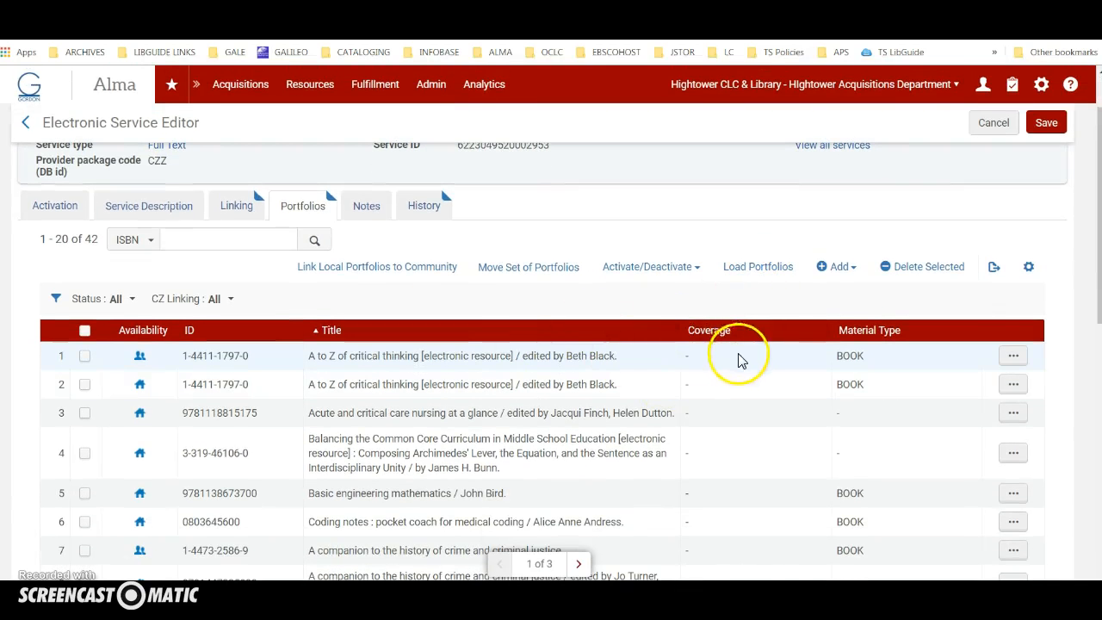
left_click(761, 268)
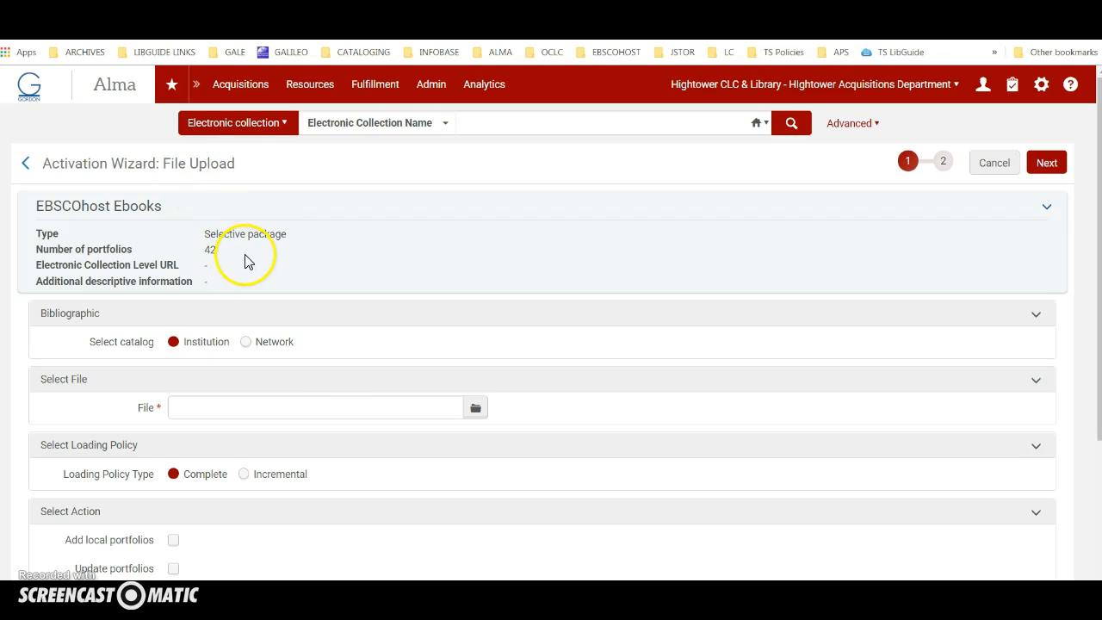
scroll(292, 368, "down", 1)
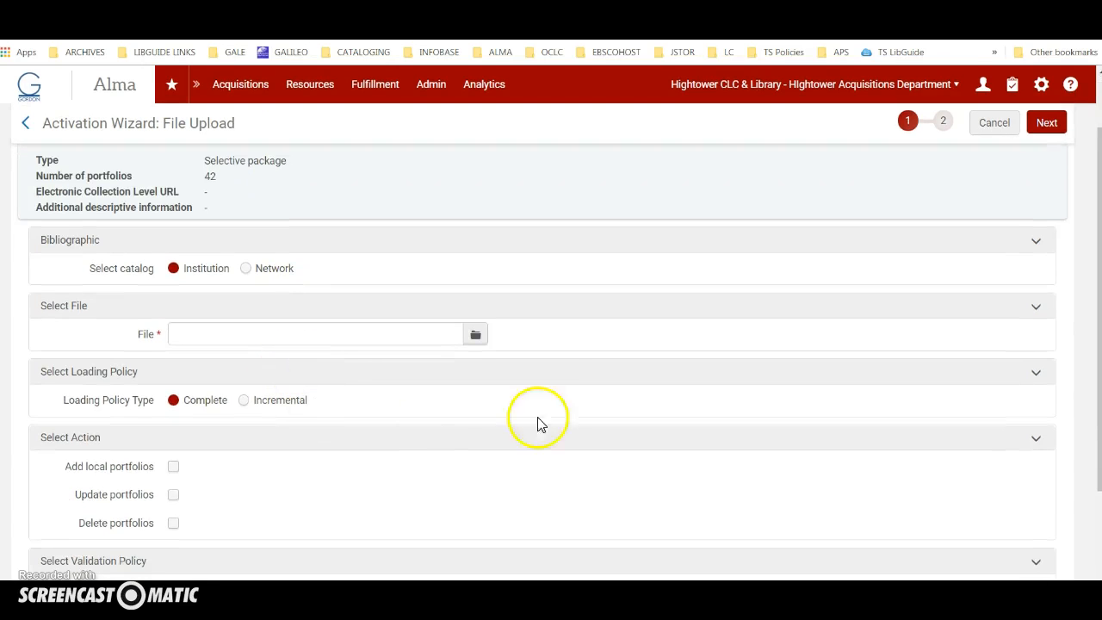
left_click(476, 337)
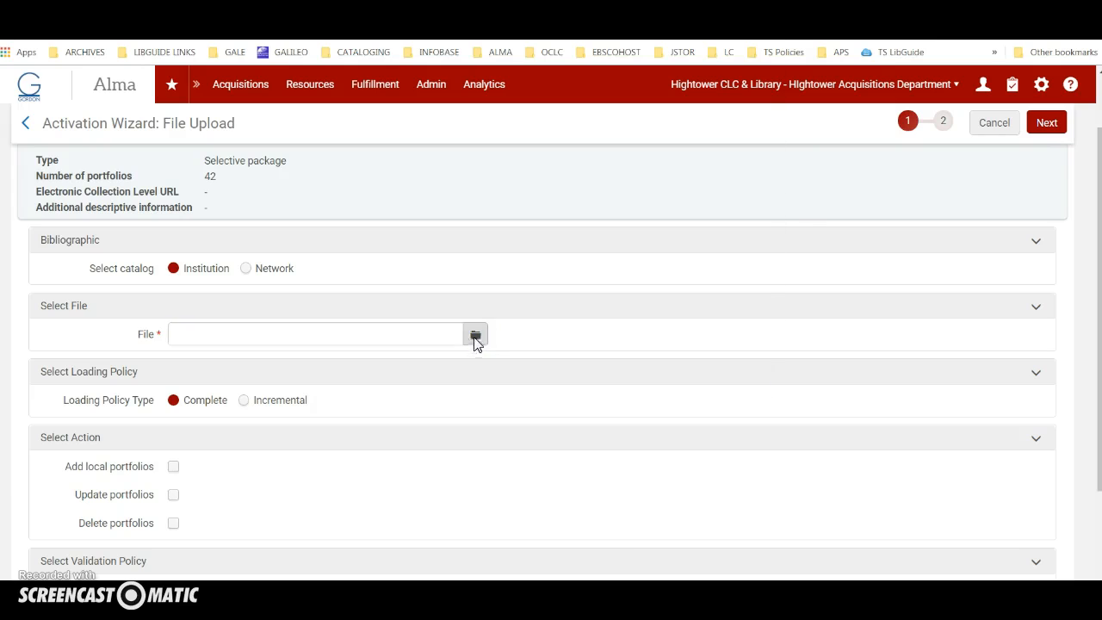
left_click(344, 93)
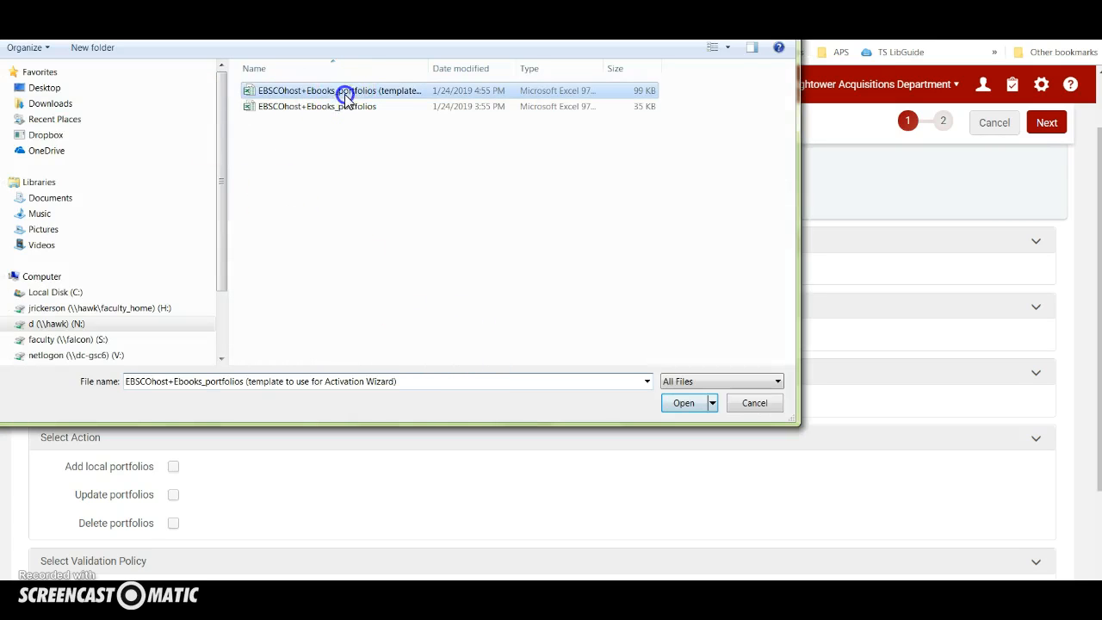
left_click(683, 401)
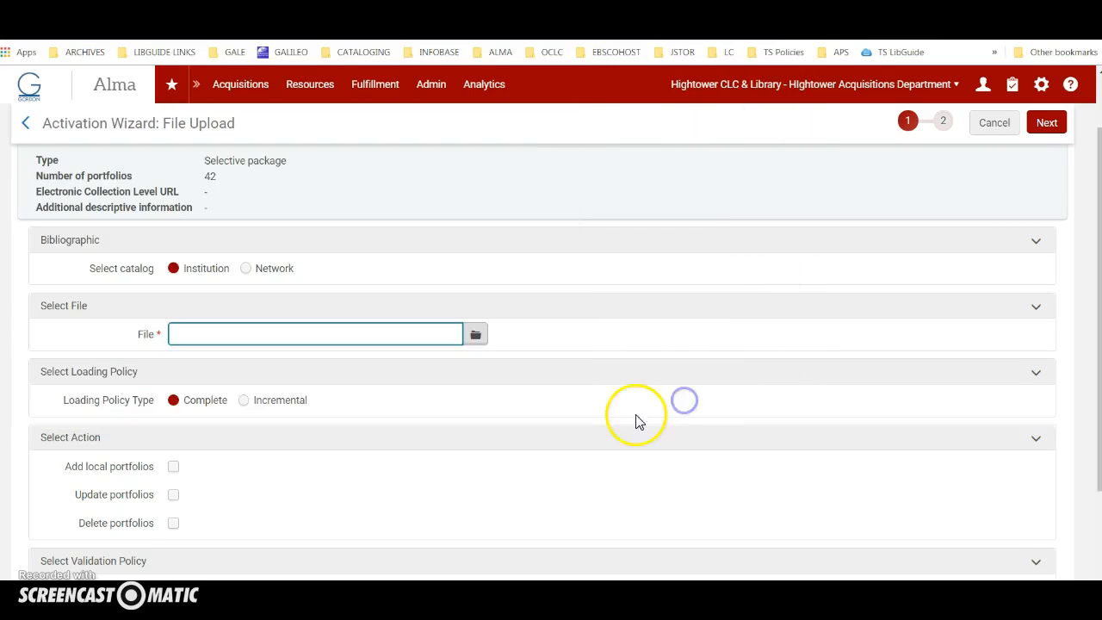
Select the Update portfolios action with complete loading and online validation, and run the load from the activation summary.
scroll(327, 475, "down", 3)
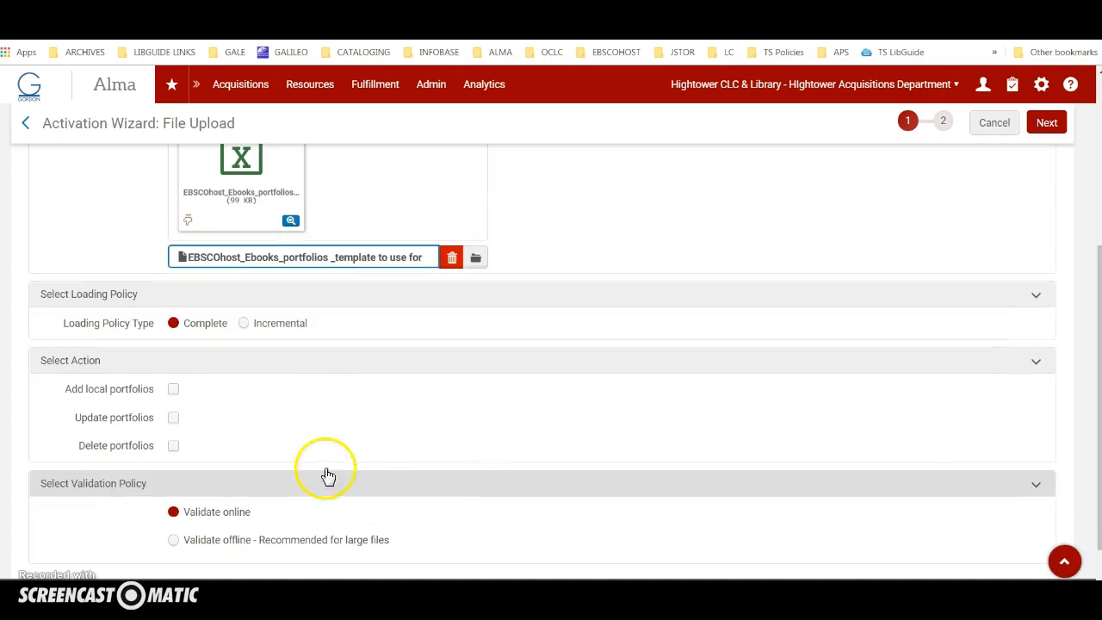
left_click(172, 418)
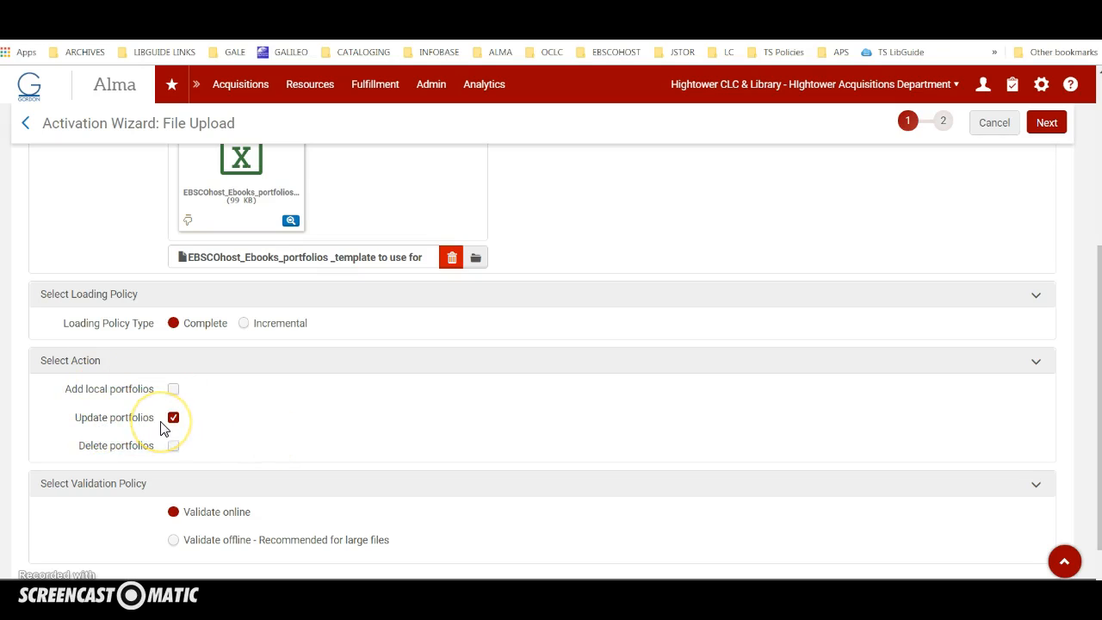
scroll(304, 456, "down", 1)
scroll(599, 405, "up", 3)
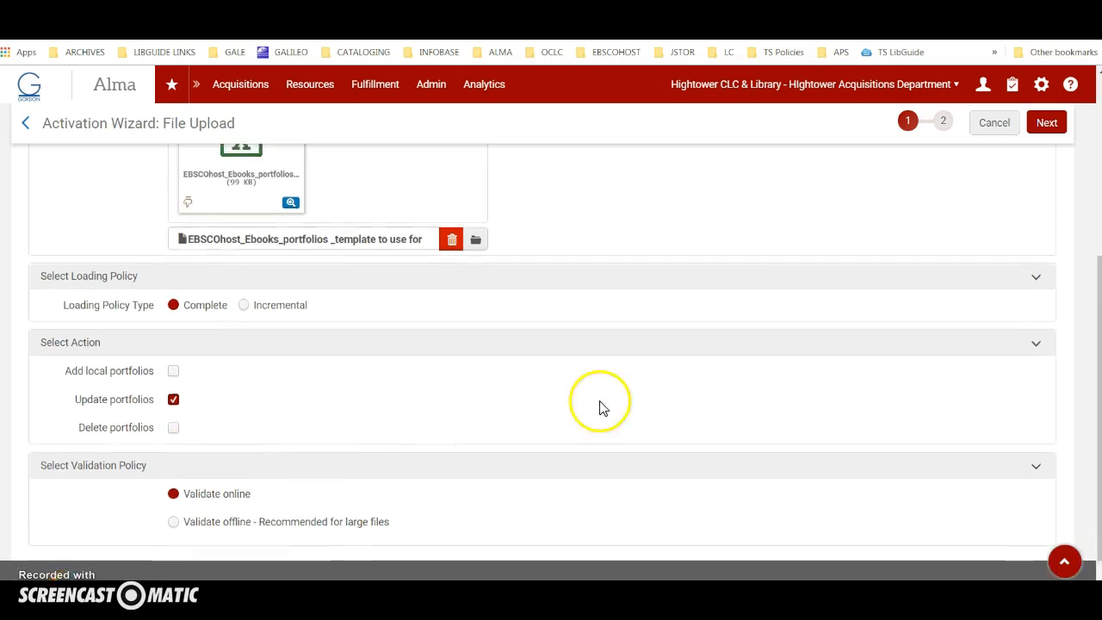
left_click(1056, 125)
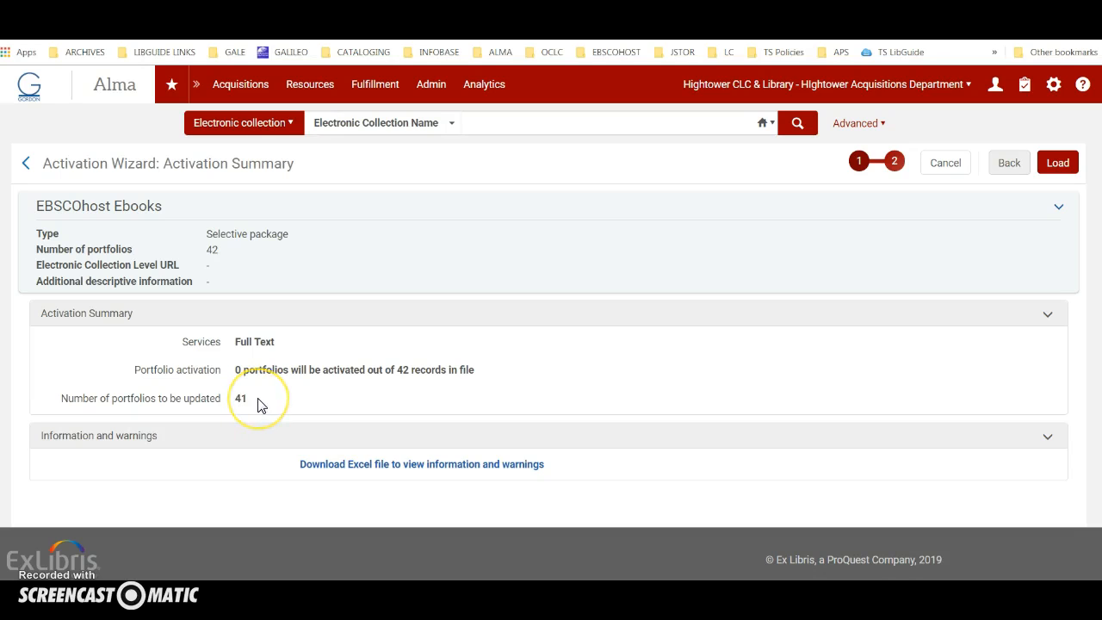
left_click(1056, 163)
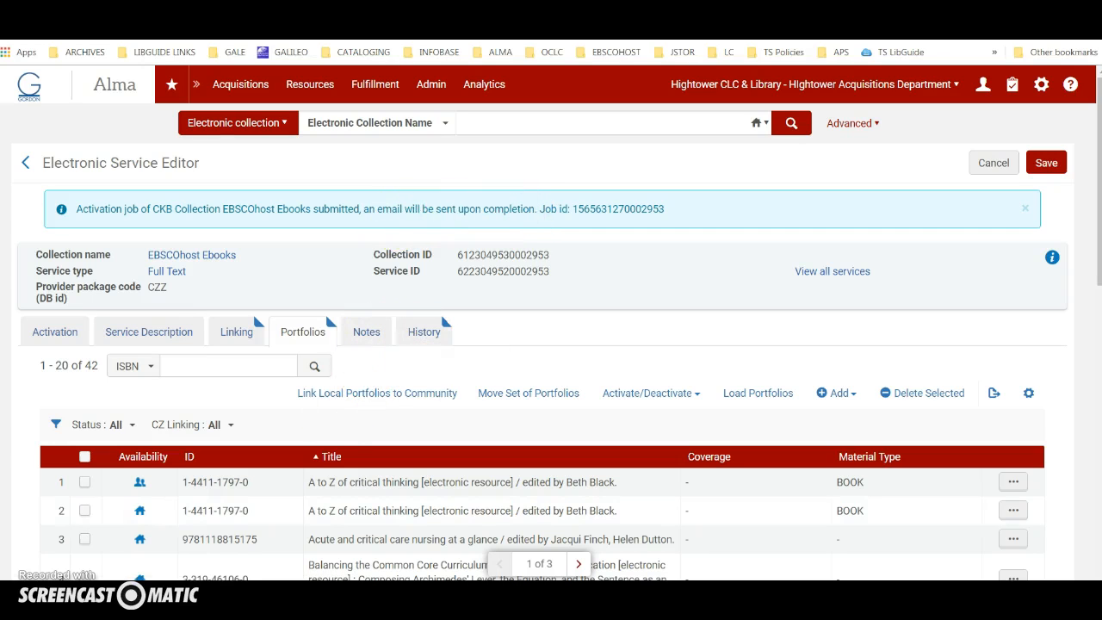
View the change history of the EBSCOhost Ebooks Full Text service.
scroll(236, 505, "down", 3)
scroll(412, 231, "up", 1)
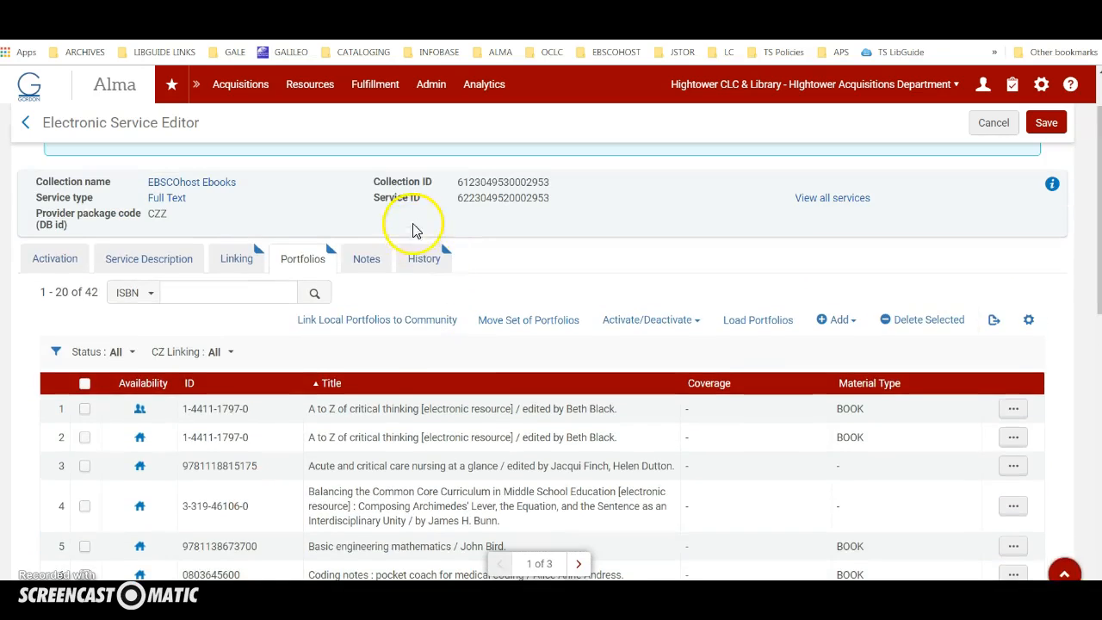
left_click(421, 256)
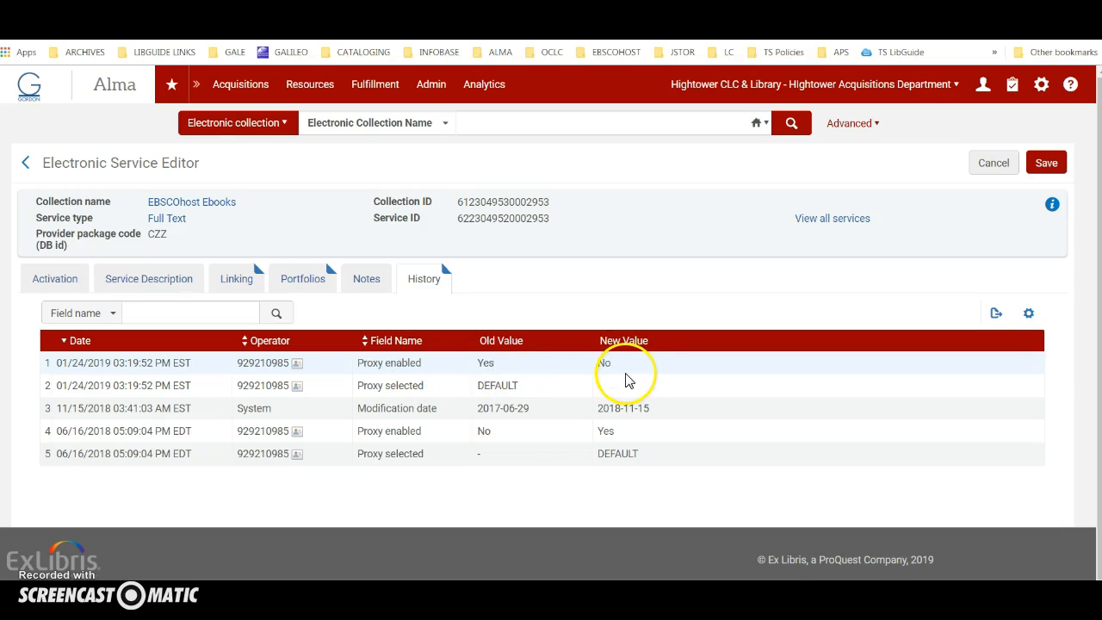
Open the report of the "Electronic activation job - EBSCOhost Ebooks" from the history of monitored jobs.
left_click(430, 83)
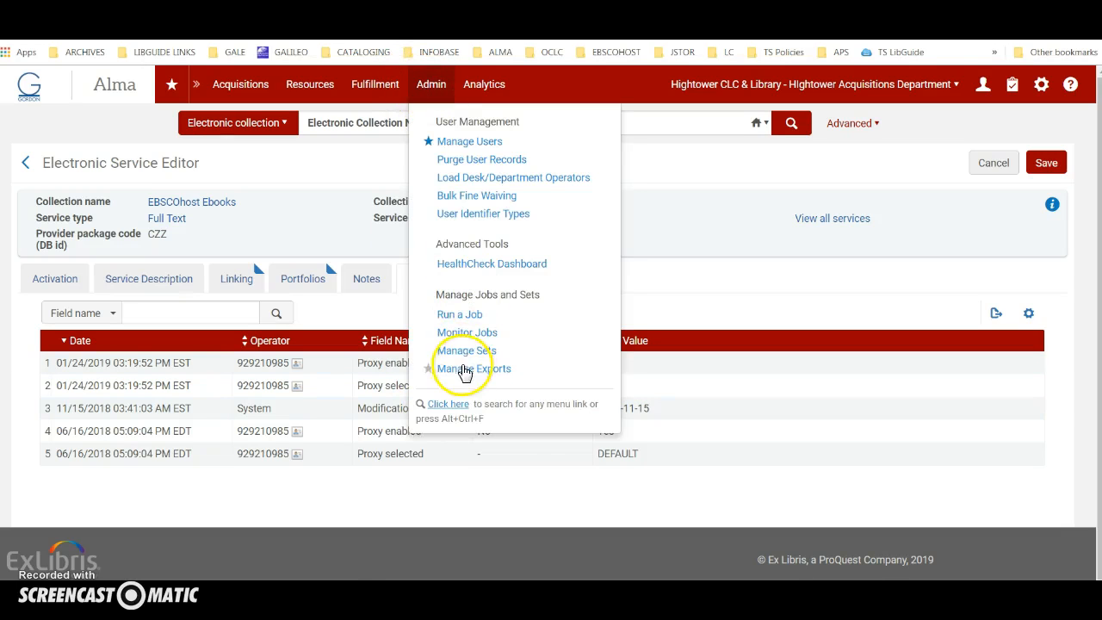
left_click(461, 332)
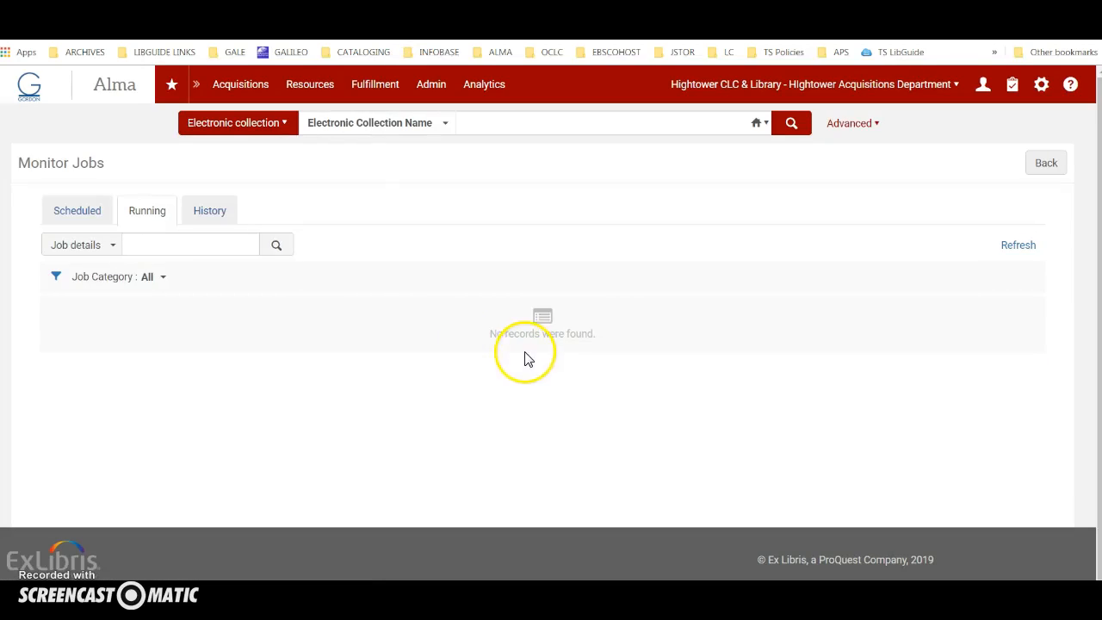
left_click(210, 212)
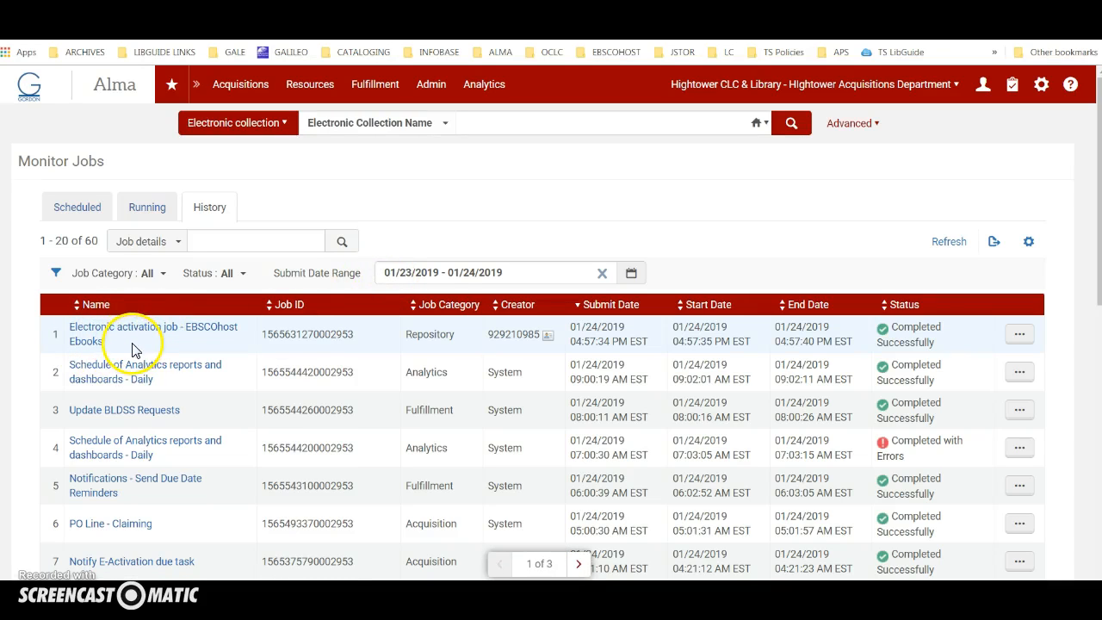
left_click(1018, 335)
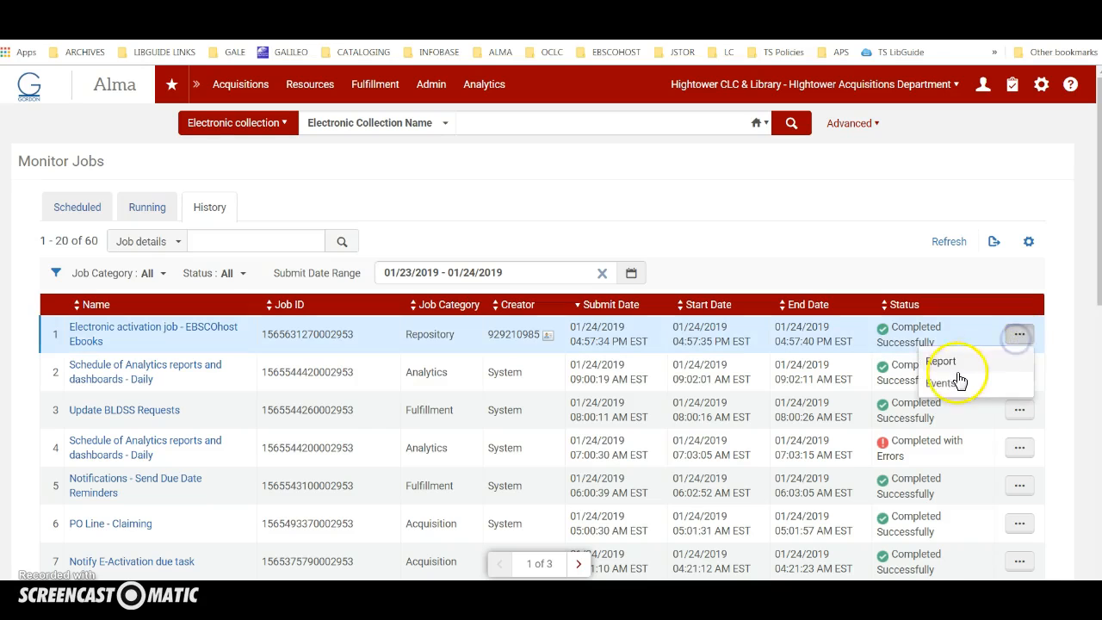
left_click(942, 364)
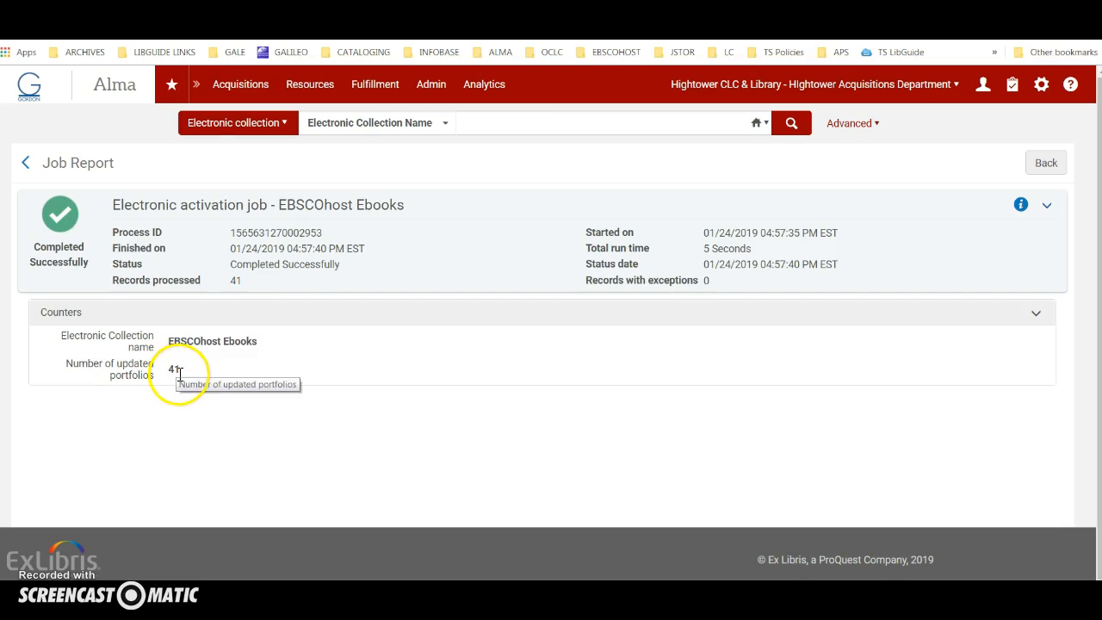
Repeat the electronic collection search for EBSCOhost and locate "Basic engineering mathematics" in the EBSCOhost Ebooks portfolio list.
left_click(492, 122)
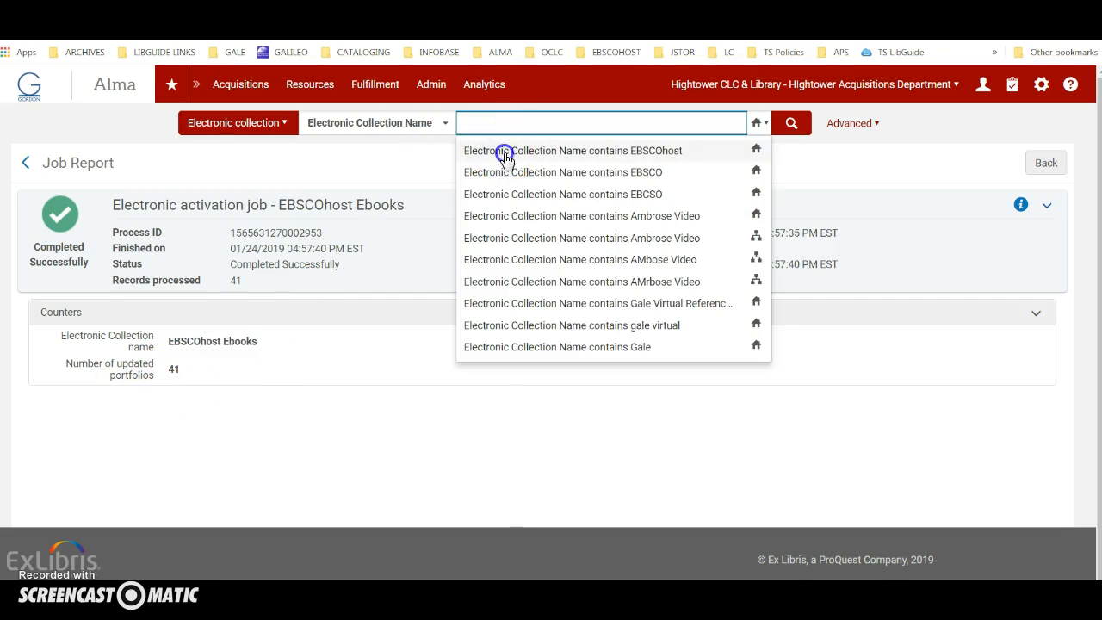
left_click(506, 157)
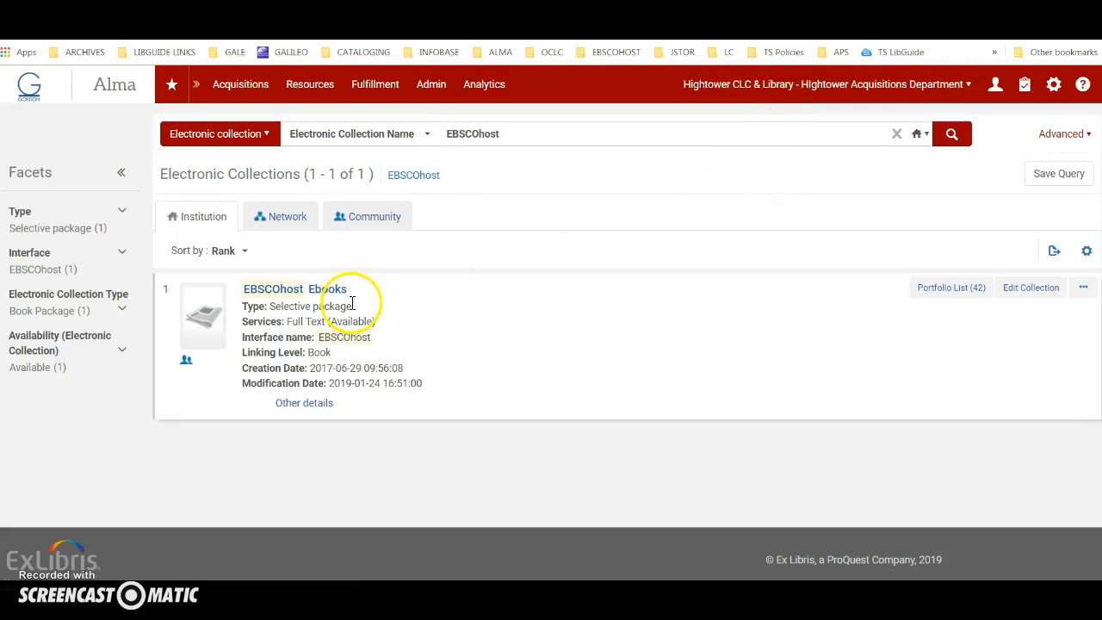
left_click(959, 295)
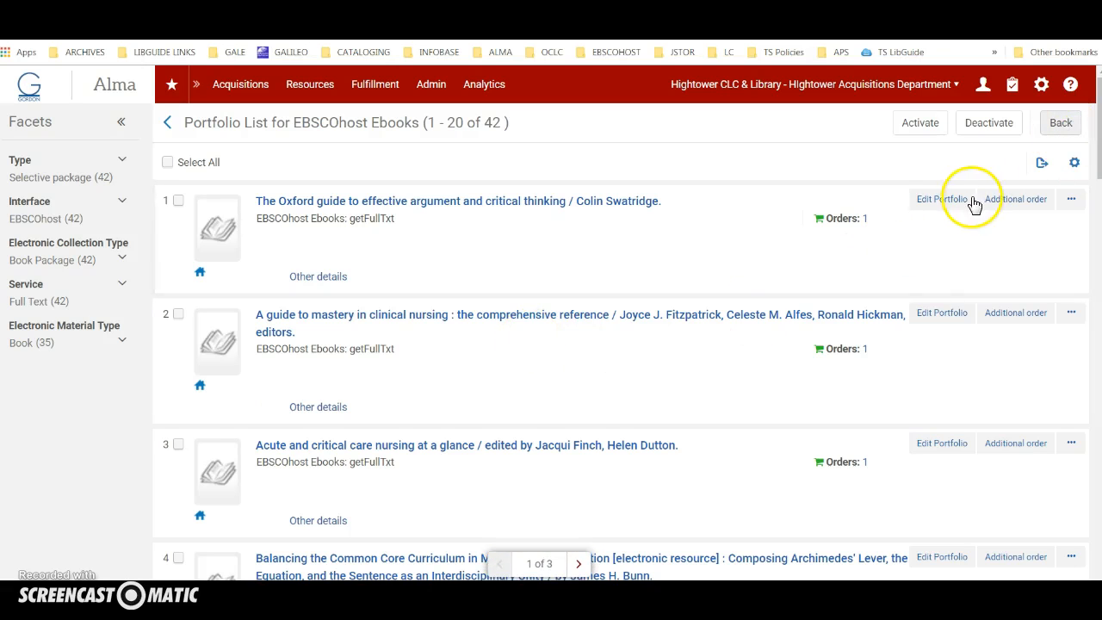
scroll(635, 336, "down", 1)
scroll(635, 336, "down", 3)
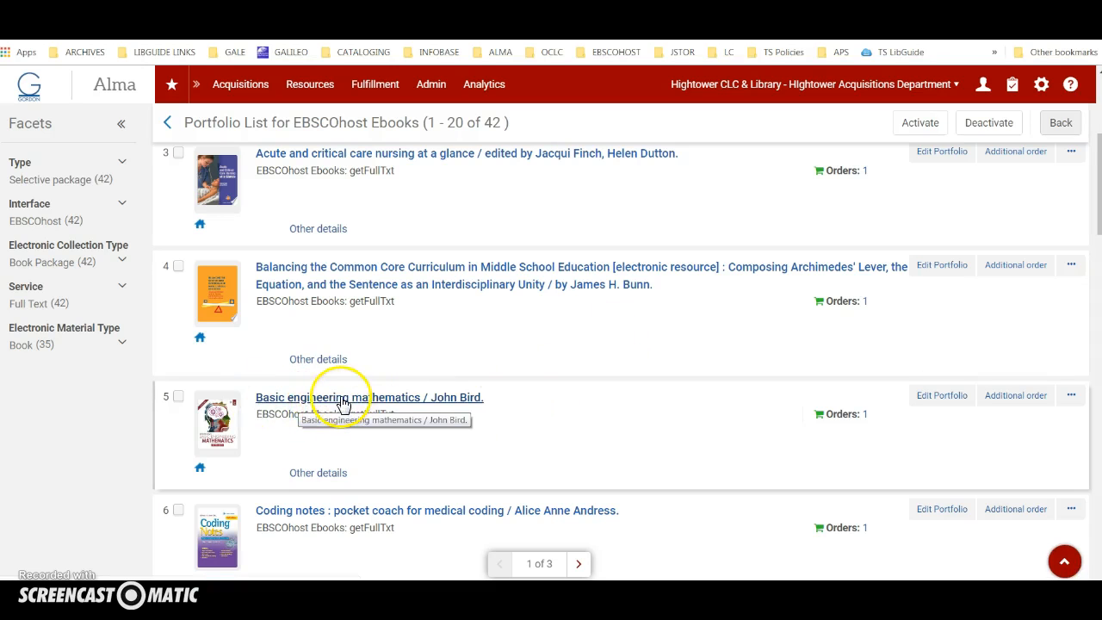
Review the linking settings of the "Basic engineering mathematics" portfolio, including its static URL and proxy, and close the editor without saving.
left_click(946, 396)
left_click(110, 326)
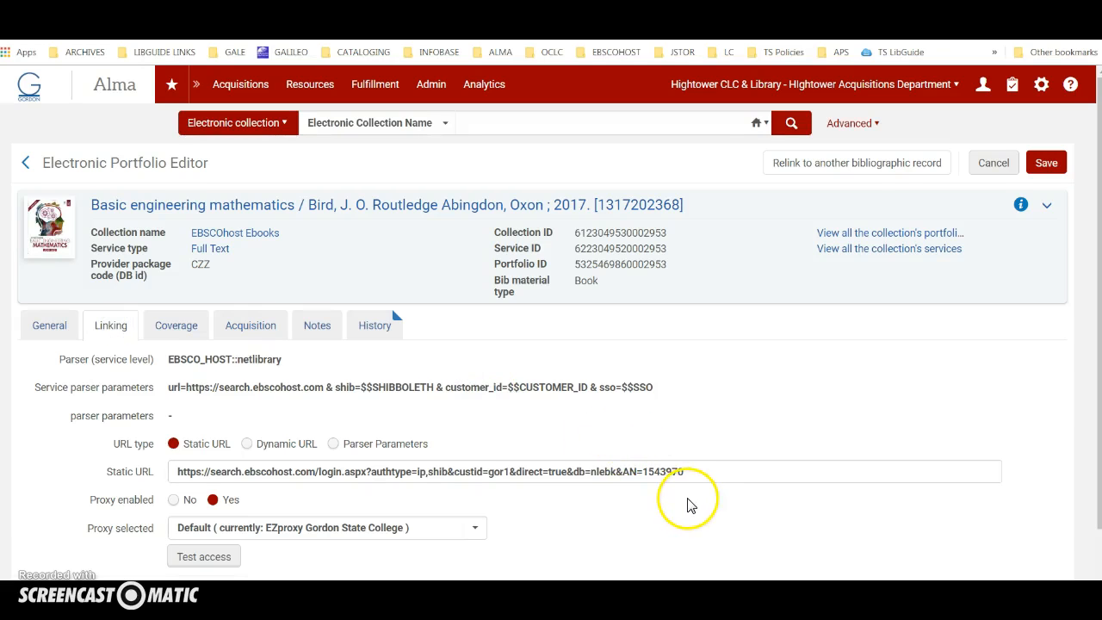
scroll(689, 504, "down", 2)
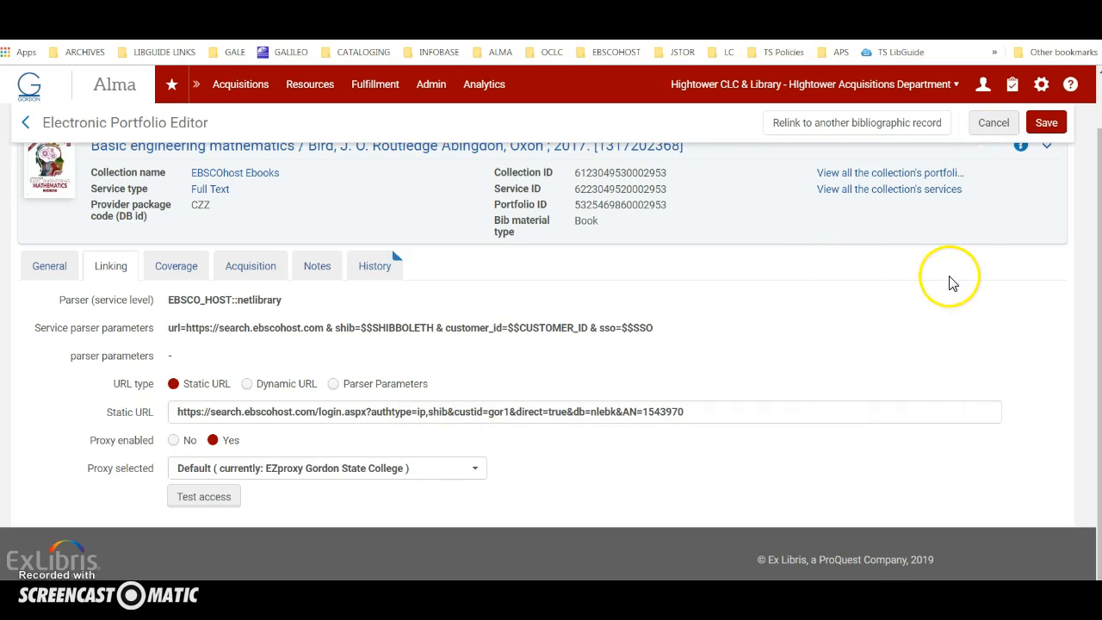
left_click(993, 122)
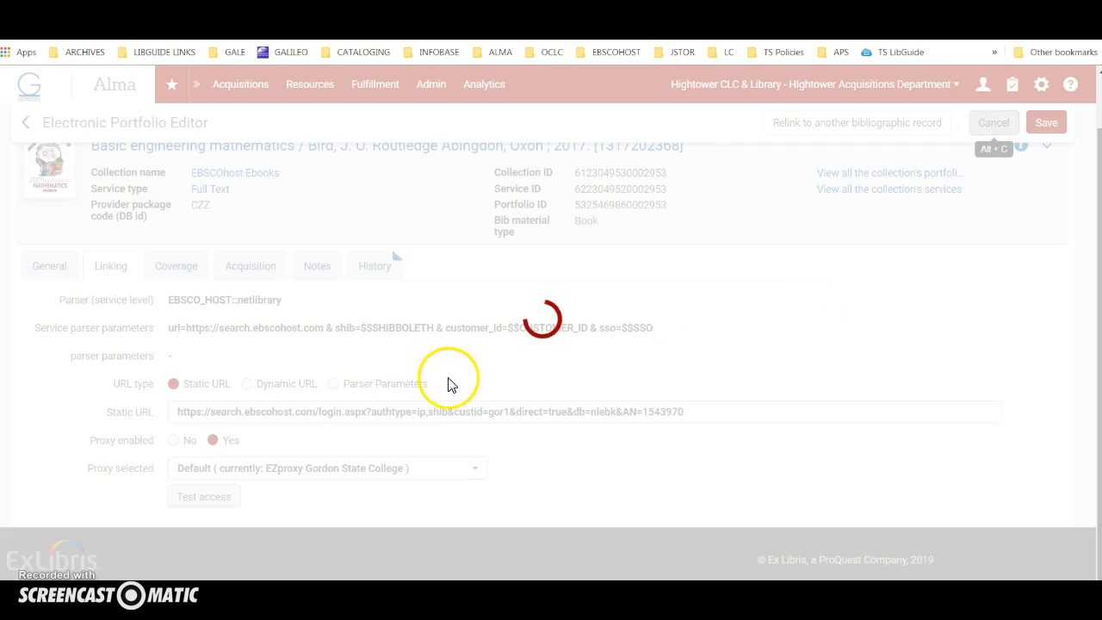
Open the "Influencing through argument" portfolio from the EBSCOhost Ebooks list and check its linking settings.
scroll(442, 401, "down", 5)
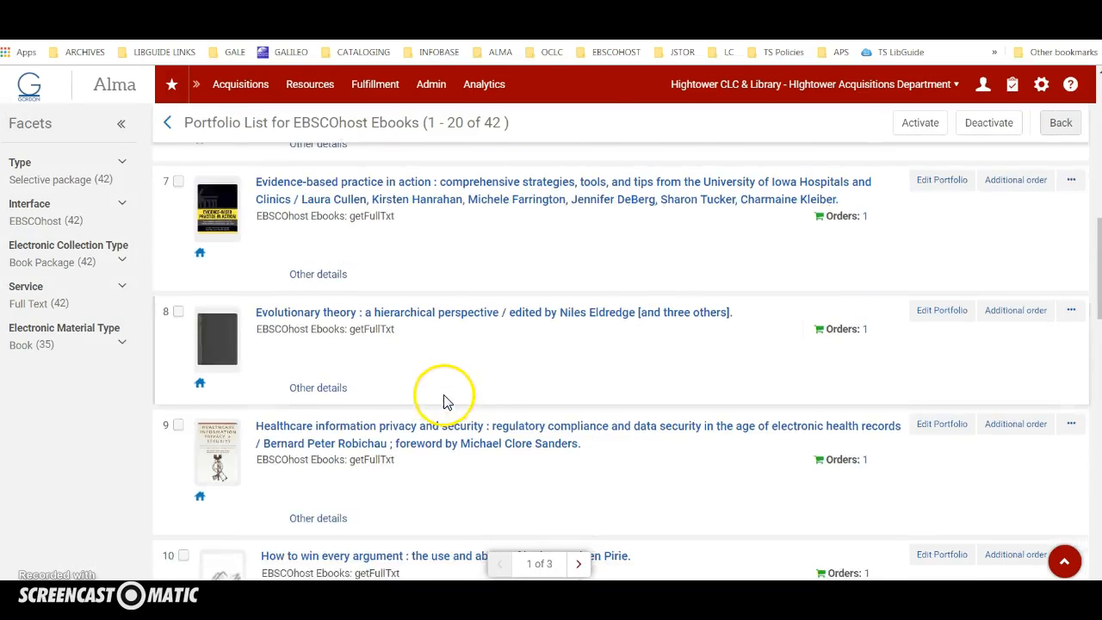
scroll(314, 435, "down", 2)
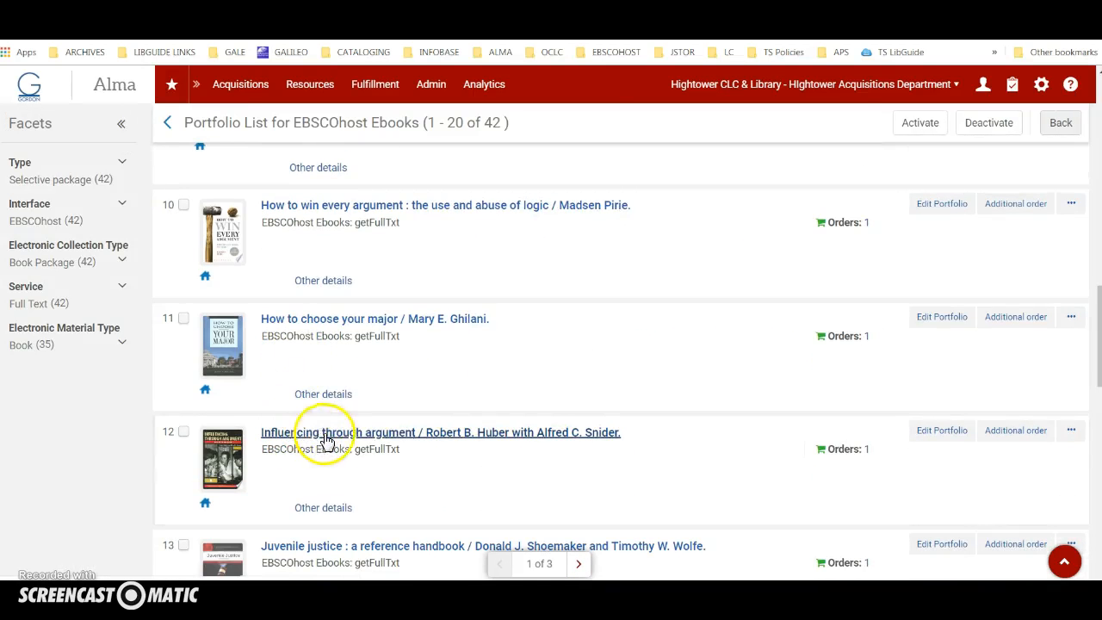
left_click(941, 431)
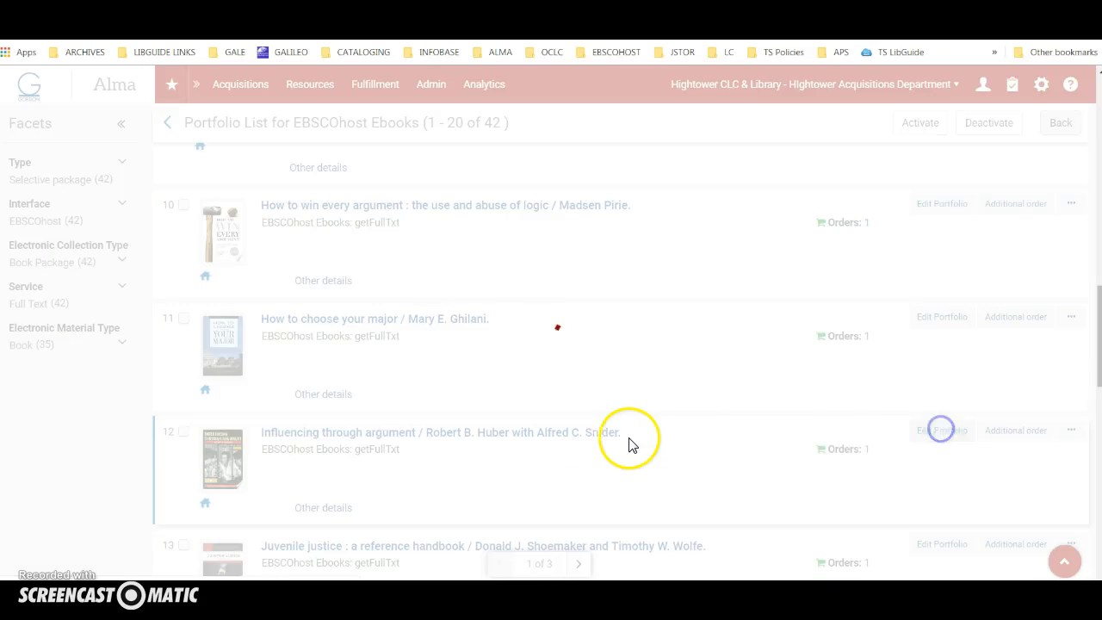
scroll(590, 452, "down", 1)
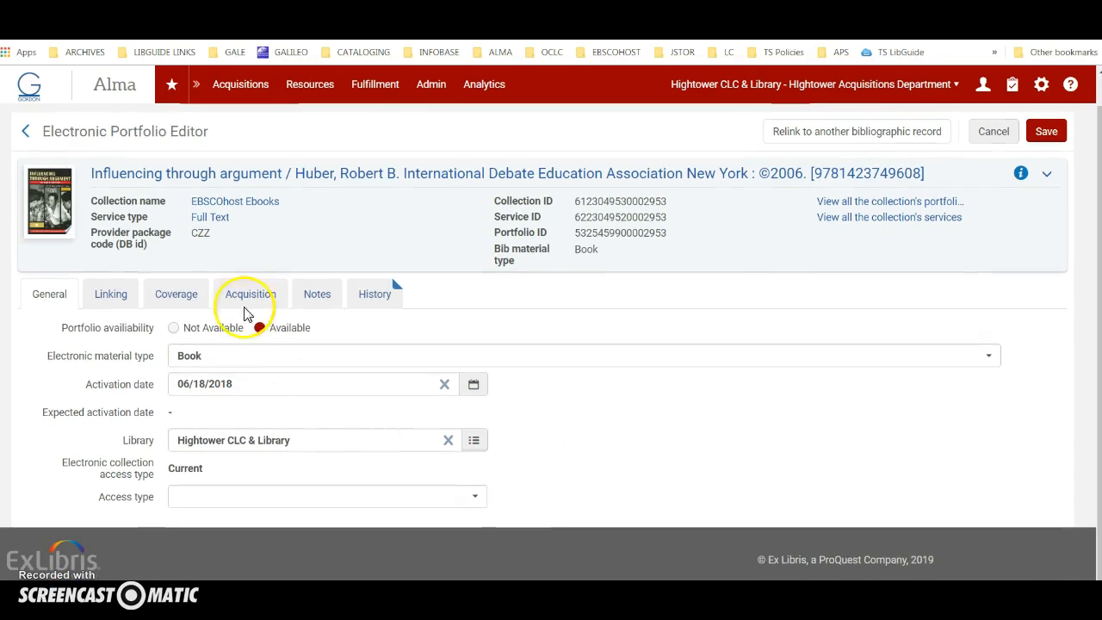
left_click(112, 293)
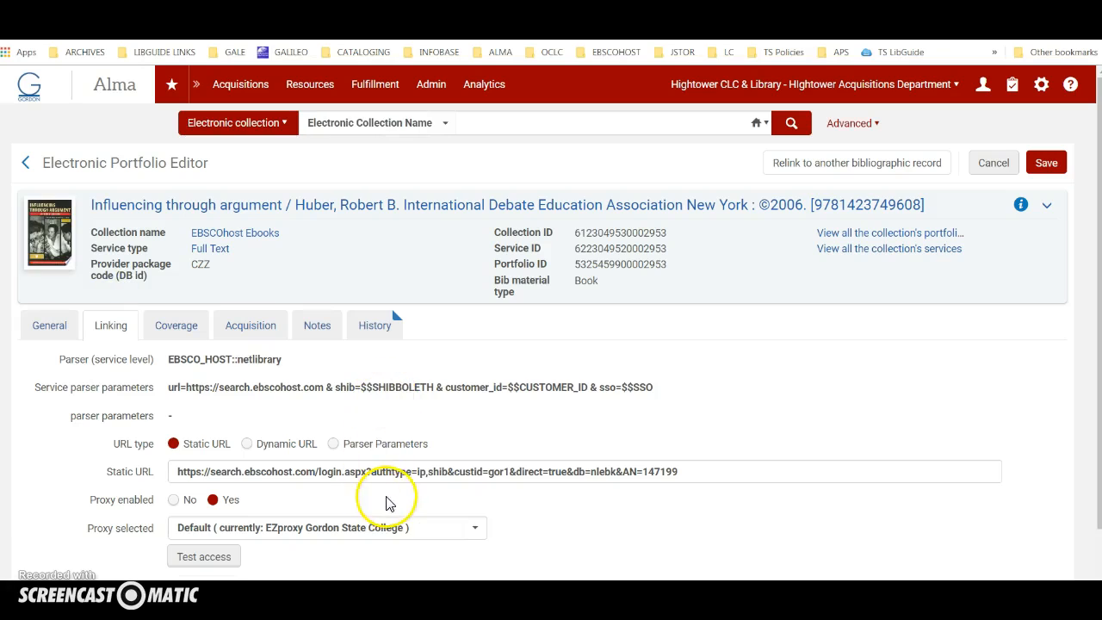
scroll(396, 469, "down", 1)
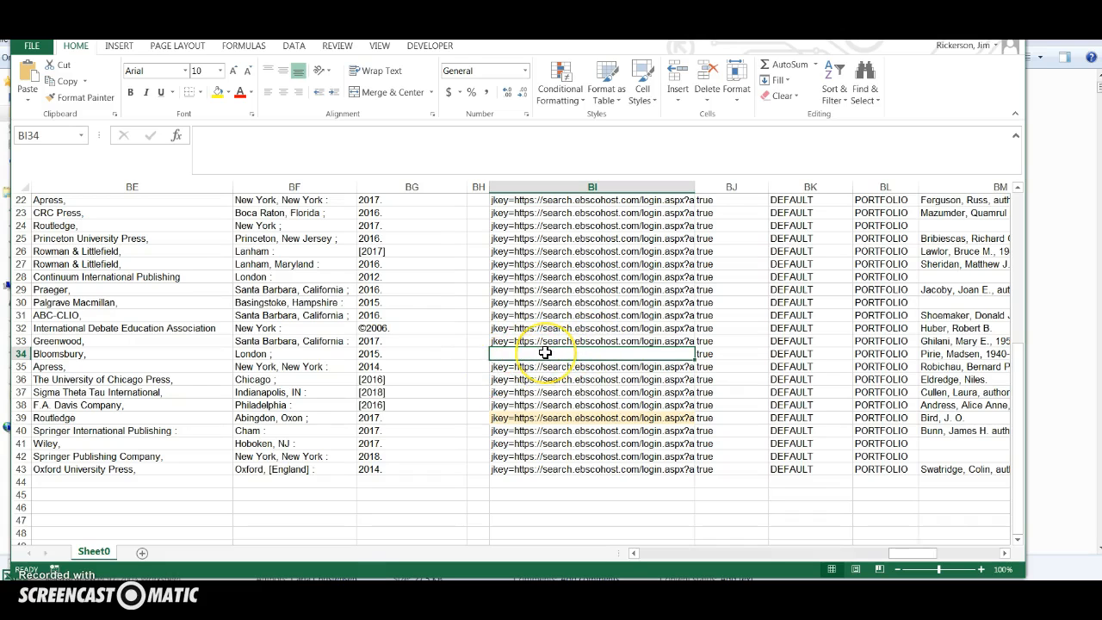
In the Excel spreadsheet, follow row 34, which lacks a jkey value, to its title and copy the record ID in L34.
key("Left")
key("Left")
key("Left")
key("Left")
key("Left")
key("Left")
key("Left")
key("Left")
key("Left")
key("Left")
key("Left")
key("Left")
key("Left")
key("Left")
key("Left")
key("Left")
key("Left")
key("Left")
key("Left")
key("Left")
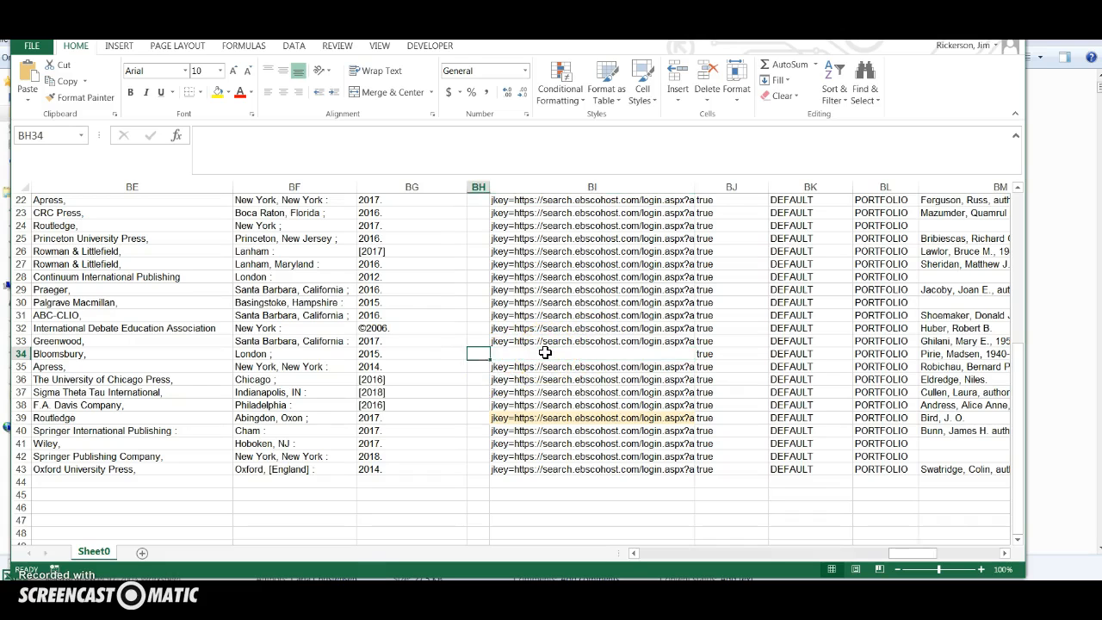
key("Left")
key("Left")
key("Left")
key("Left")
key("Left")
key("Left")
key("Left")
key("Left")
key("Left")
key("Left")
key("Left")
key("Left")
key("Left")
key("Left")
key("Left")
key("Left")
key("Left")
key("Left")
key("Left")
key("Left")
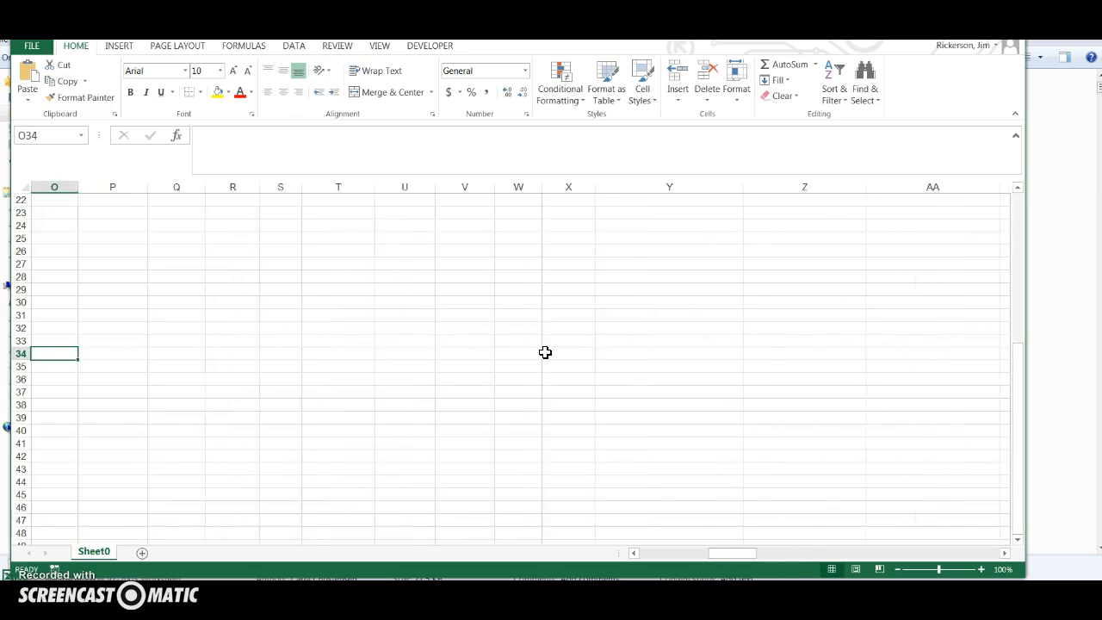
key("Right")
key("Right")
key("Right")
key("Right")
key("Right")
key("Right")
key("Right")
key("Right")
key("Right")
key("Right")
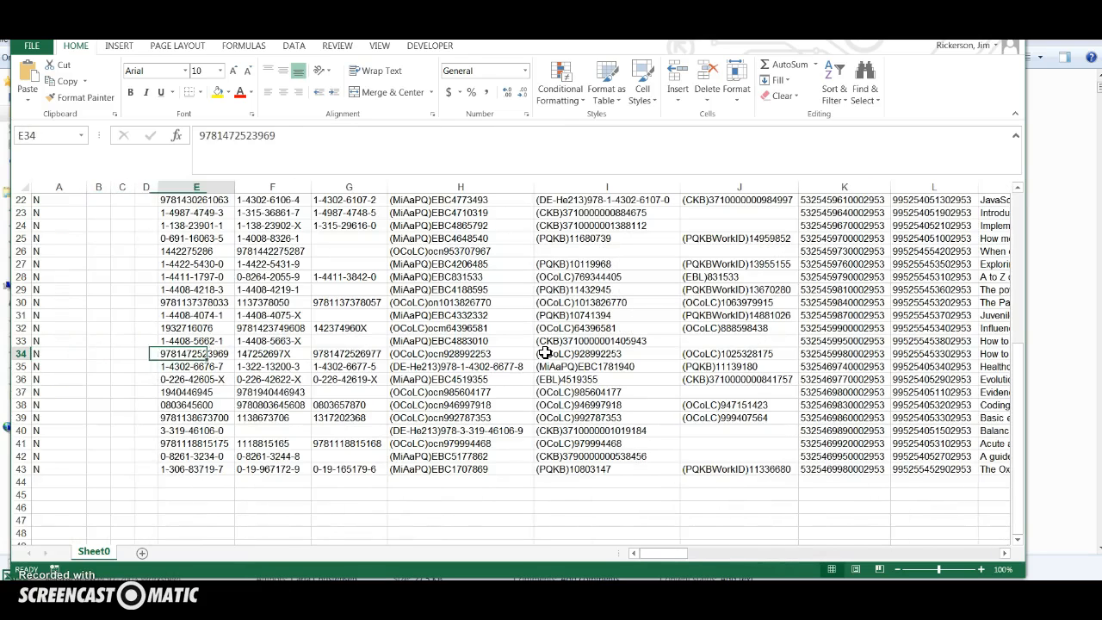
key("Right")
key("Right")
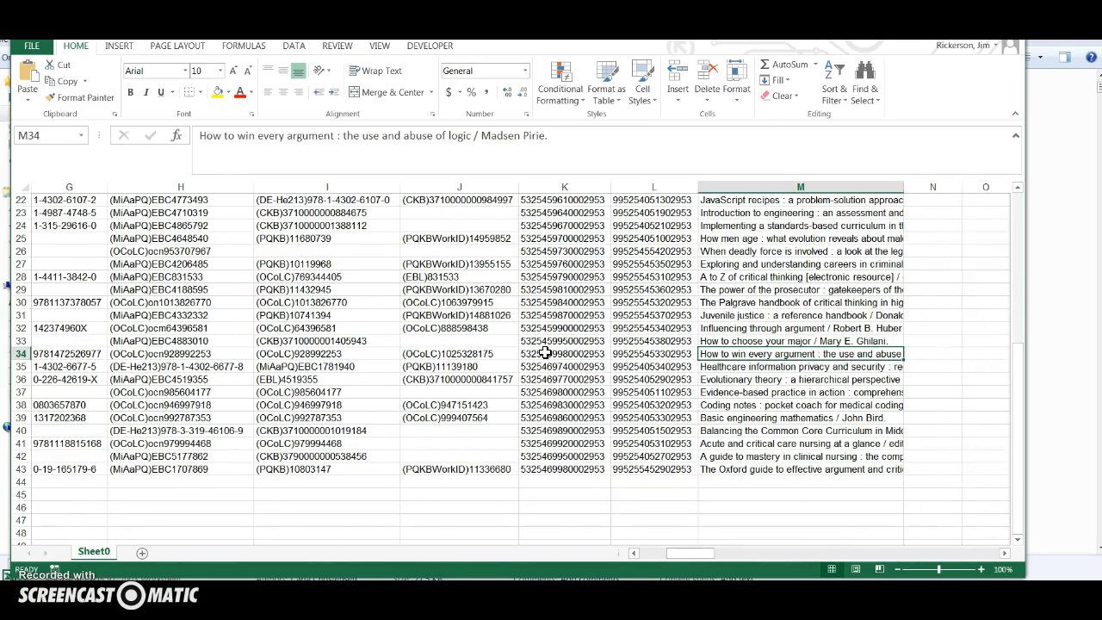
key("Left")
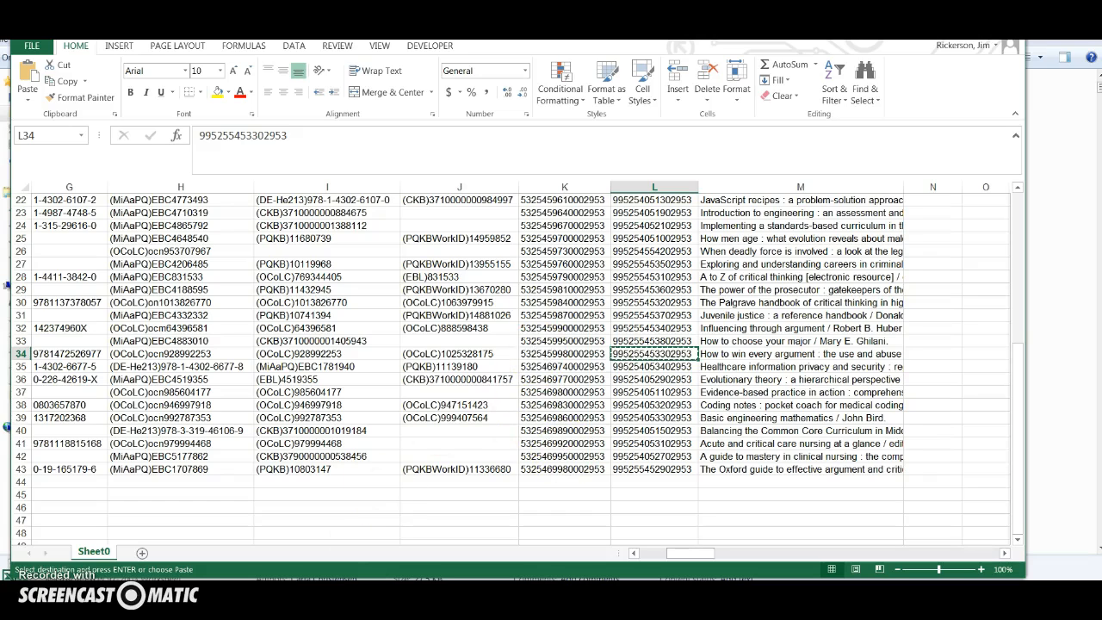
key("alt+Tab")
left_click(28, 86)
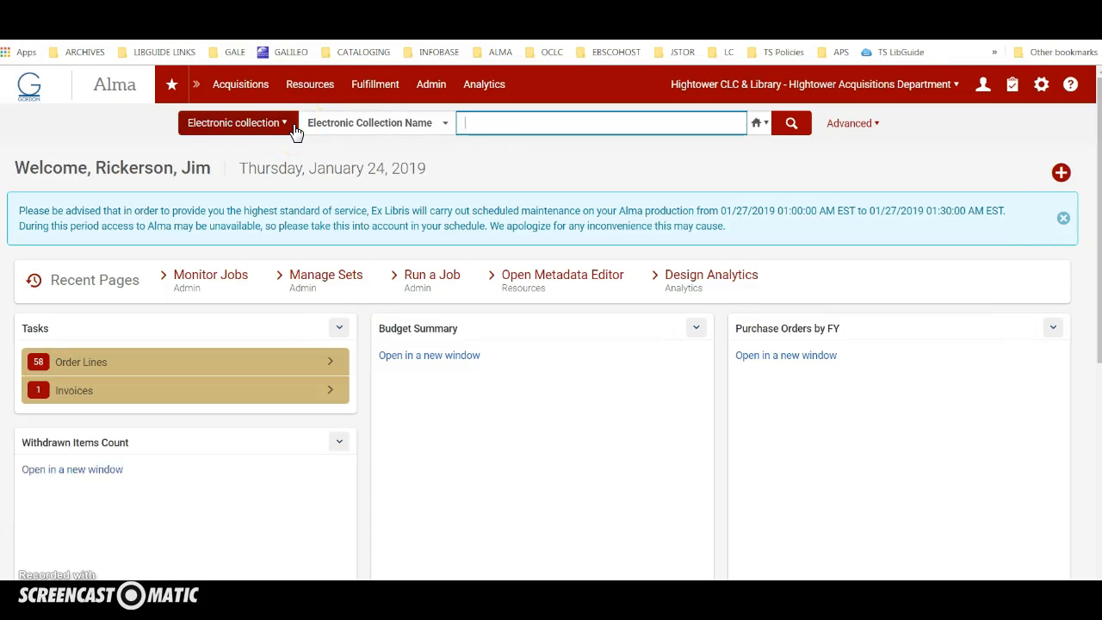
left_click(286, 126)
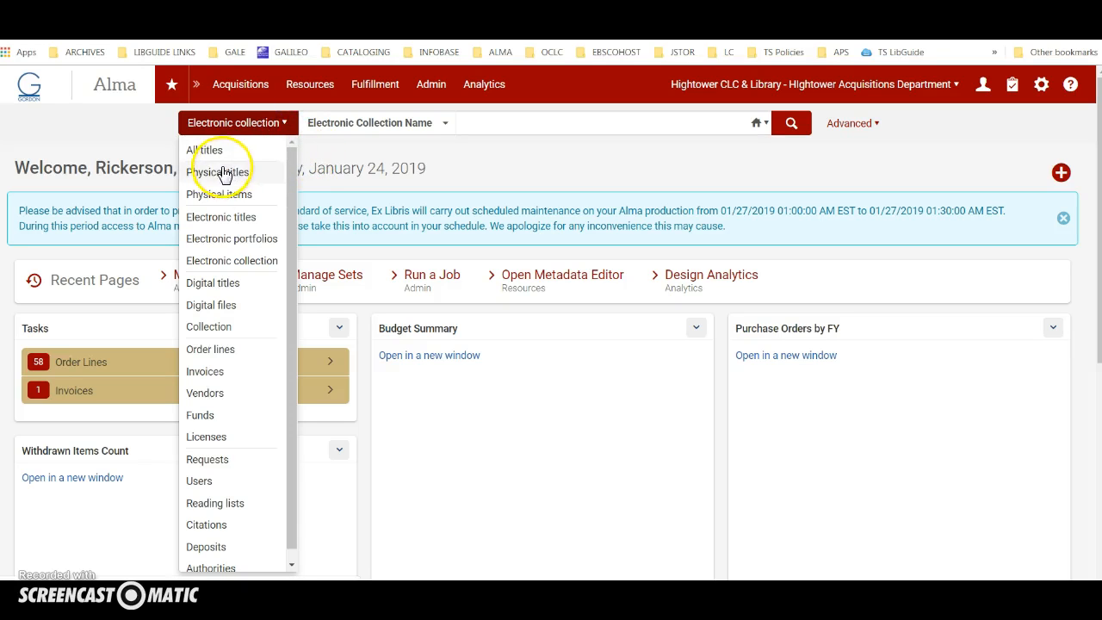
left_click(228, 243)
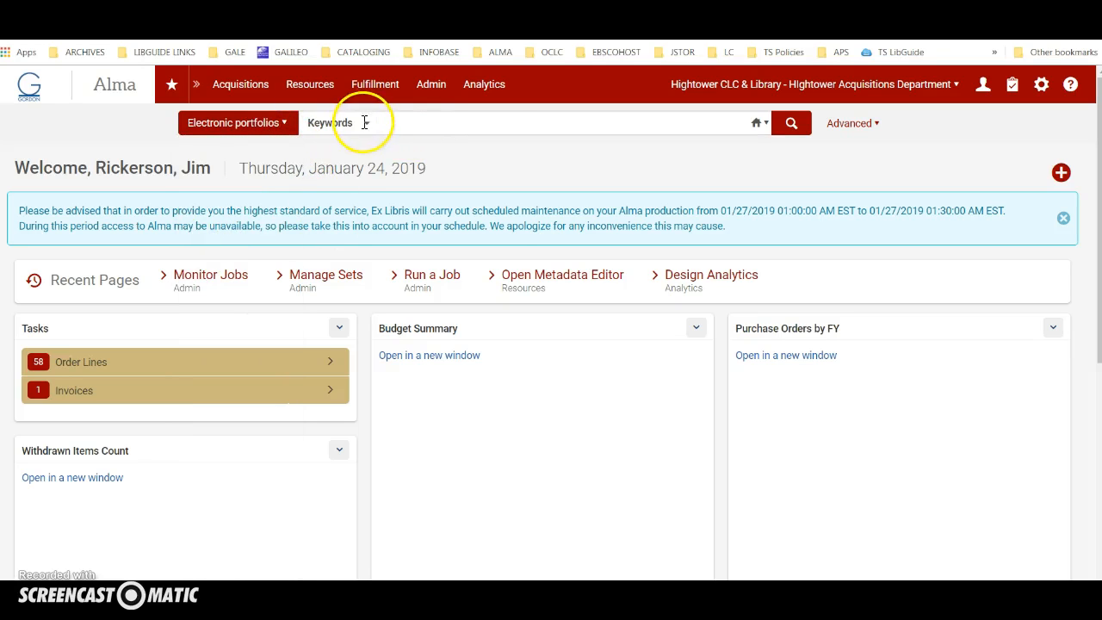
left_click(365, 122)
left_click(354, 195)
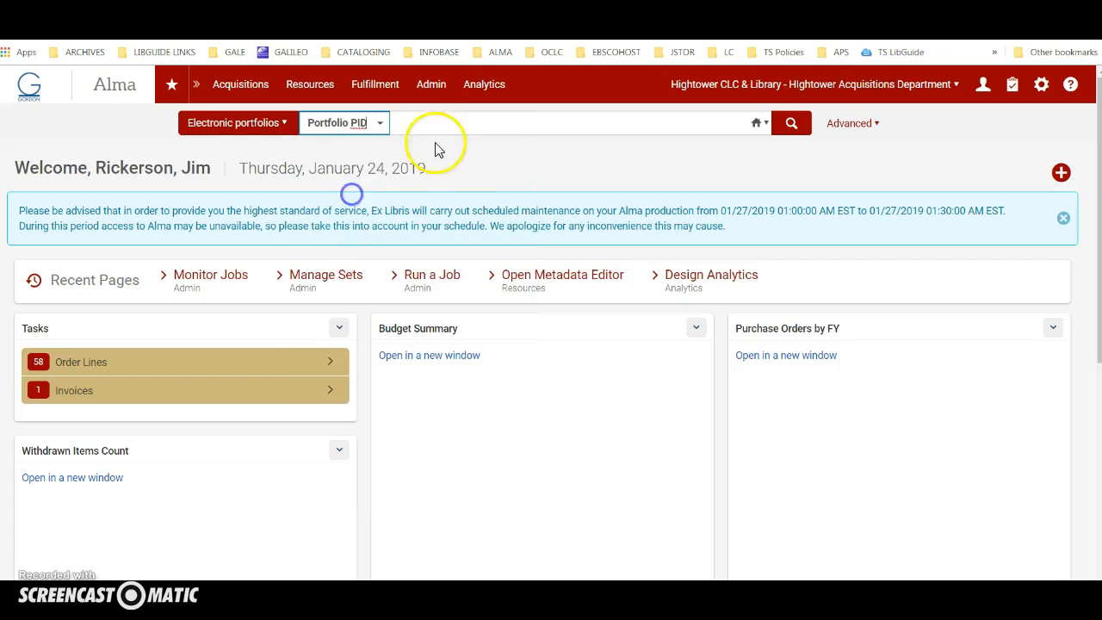
left_click(450, 123)
key("ctrl+v")
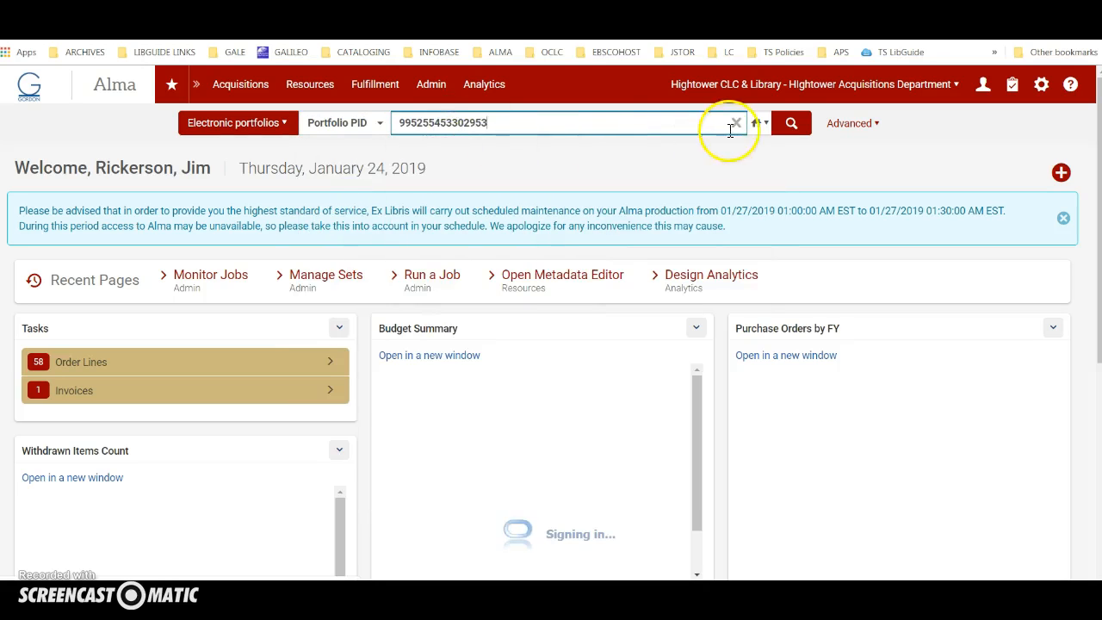
left_click(791, 124)
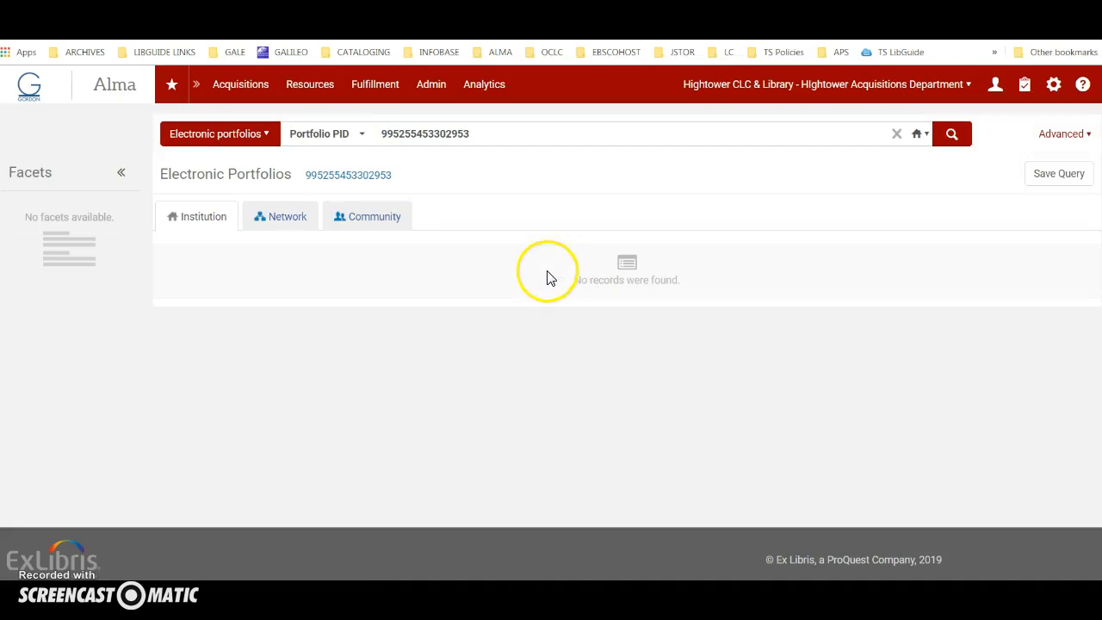
left_click(288, 220)
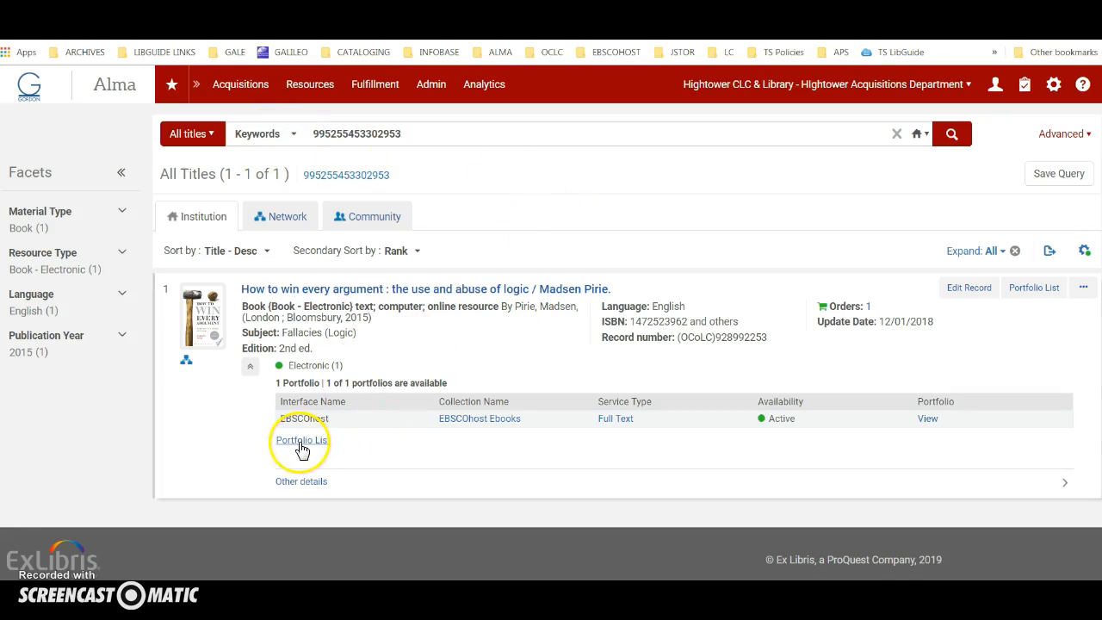
left_click(1028, 287)
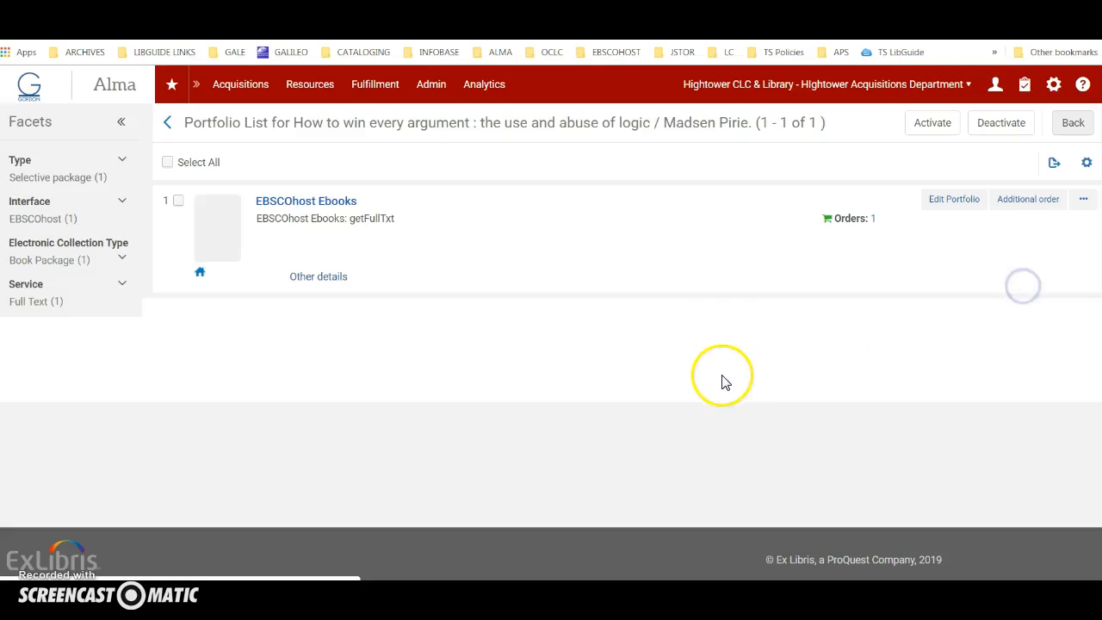
left_click(952, 203)
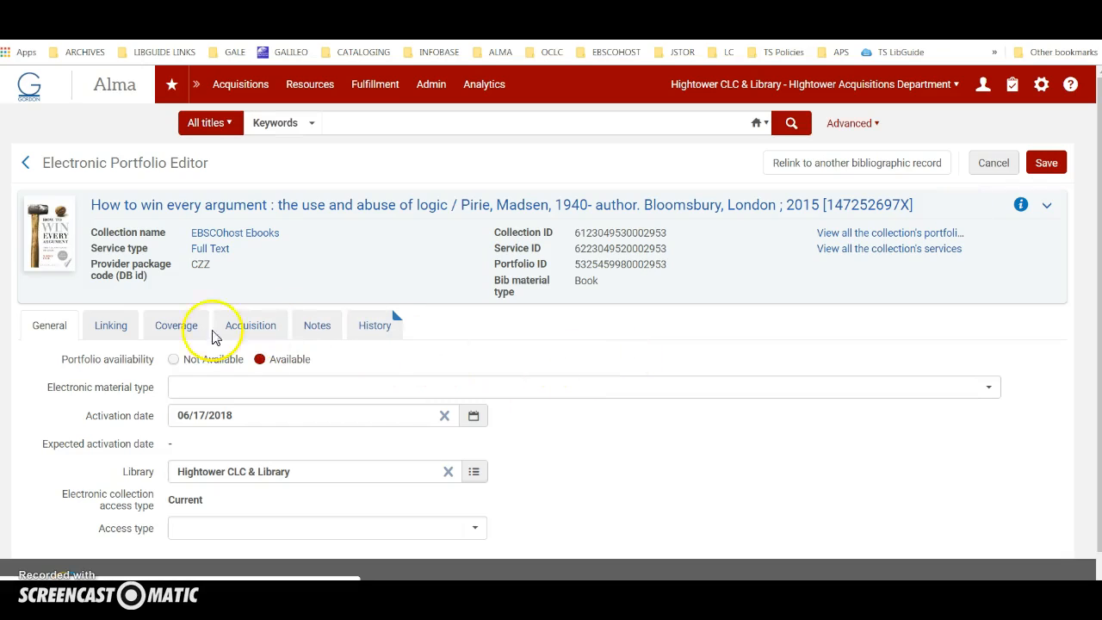
left_click(110, 325)
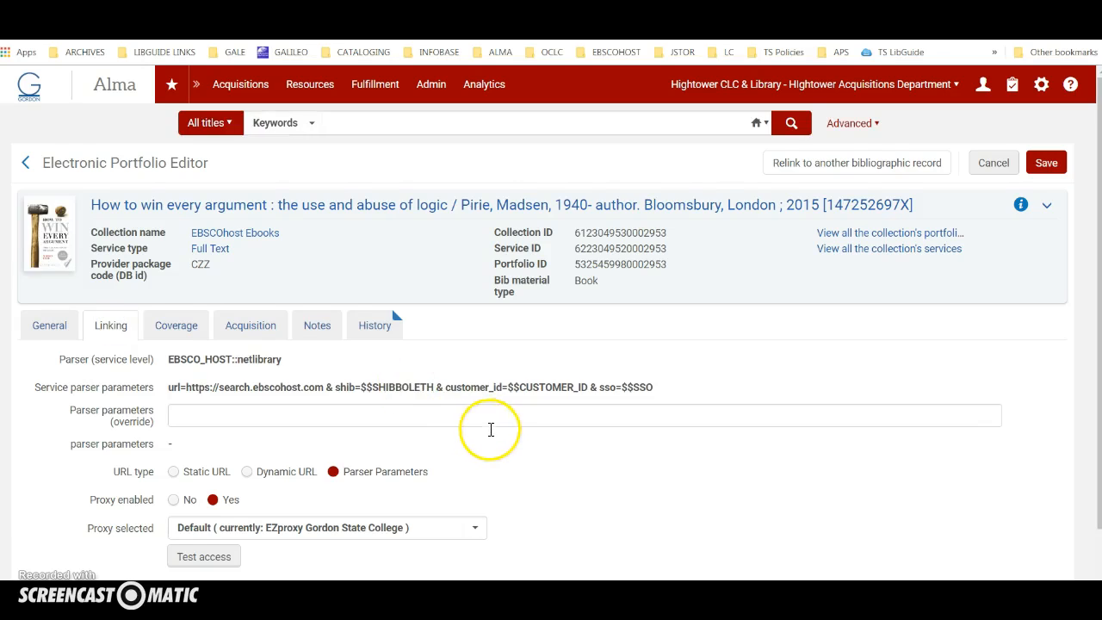
Set the URL type of the "How to win every argument" portfolio to Static URL.
scroll(491, 428, "down", 1)
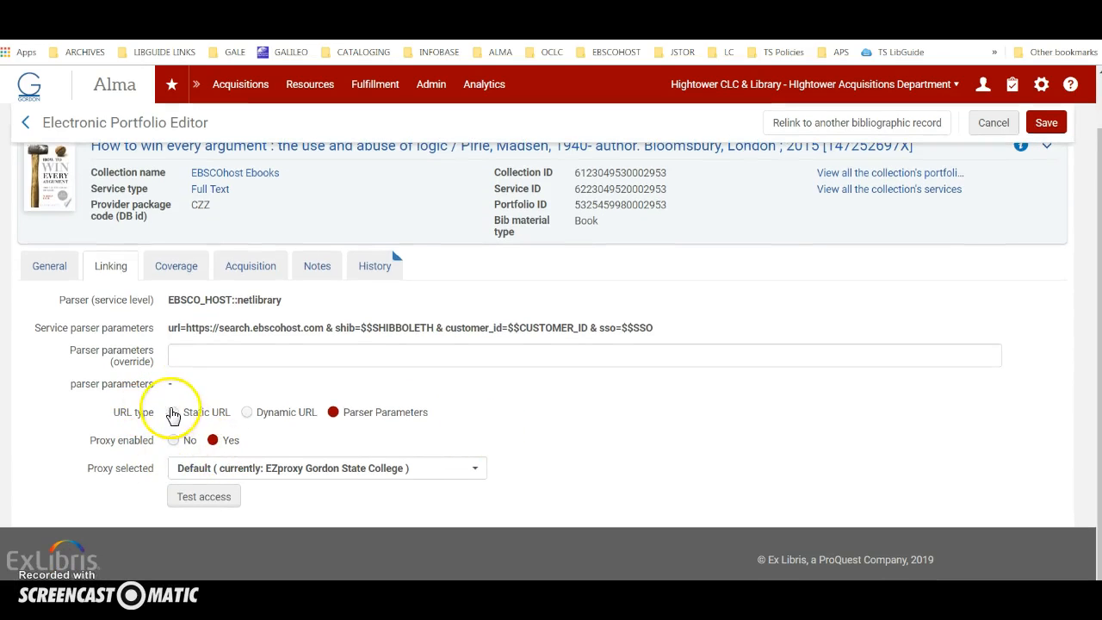
left_click(173, 412)
left_click(195, 413)
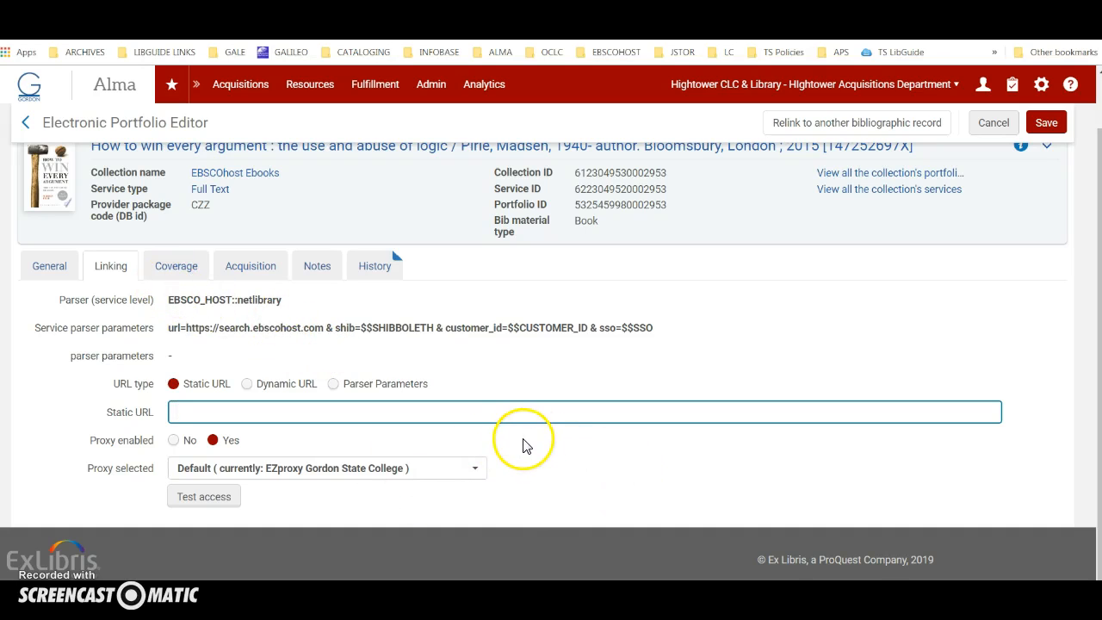
scroll(290, 224, "up", 1)
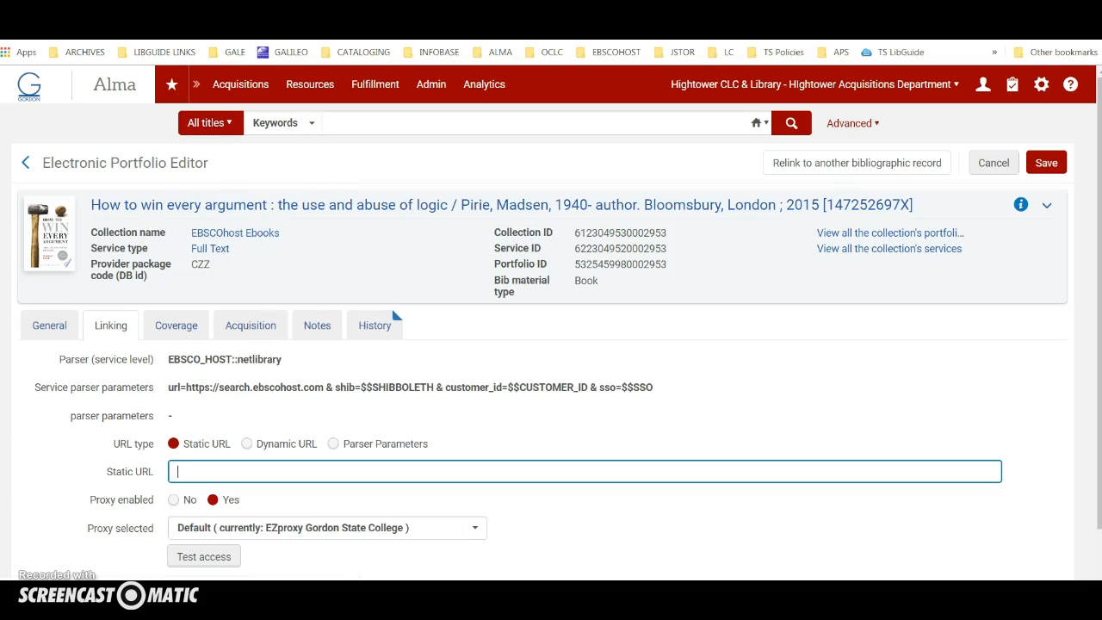
Switch to the Excel title list and select the Book ID 1717367 of "How to Win Every Argument".
key("alt+Tab")
left_click(38, 188)
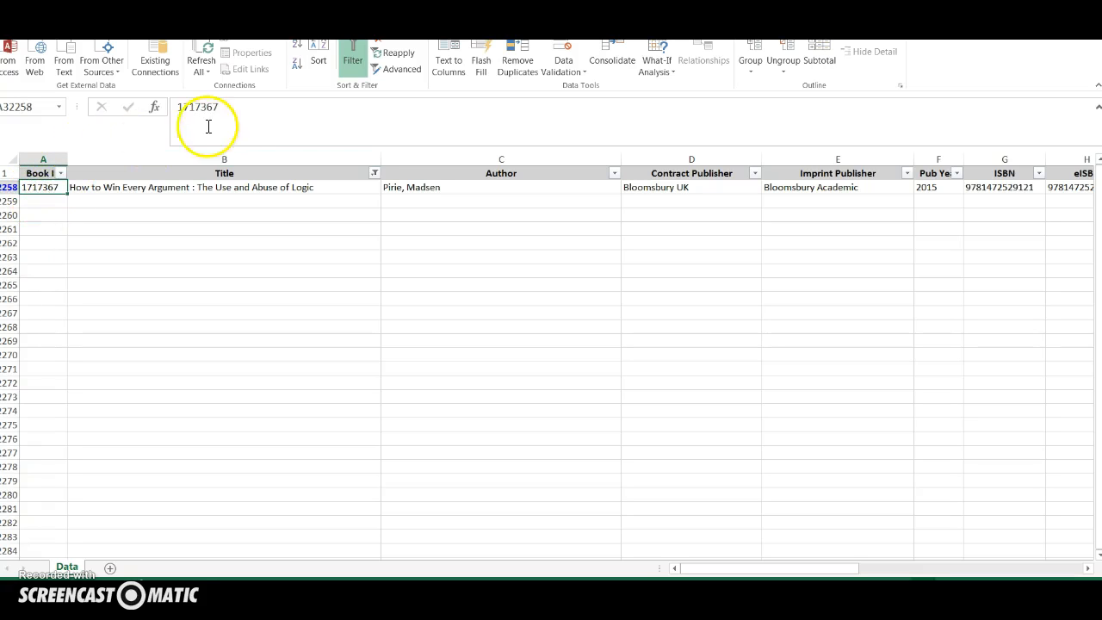
left_click_drag(218, 107, 174, 107)
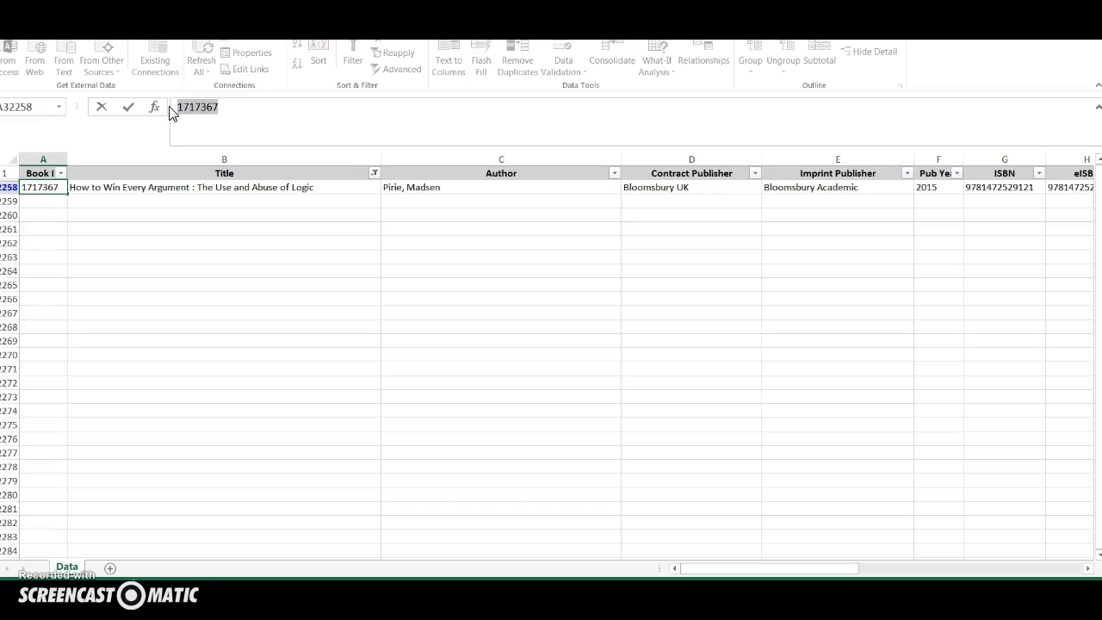
Clear the Excel windows away and show the available book reports in EBSCOhost Collection Manager.
key("alt+Tab")
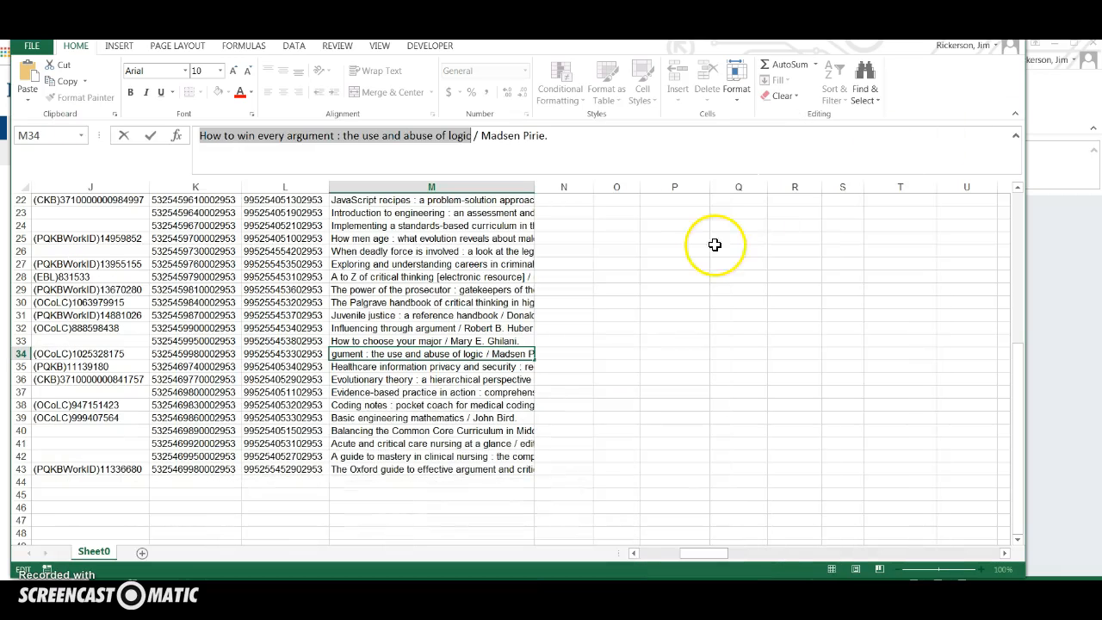
left_click(975, 29)
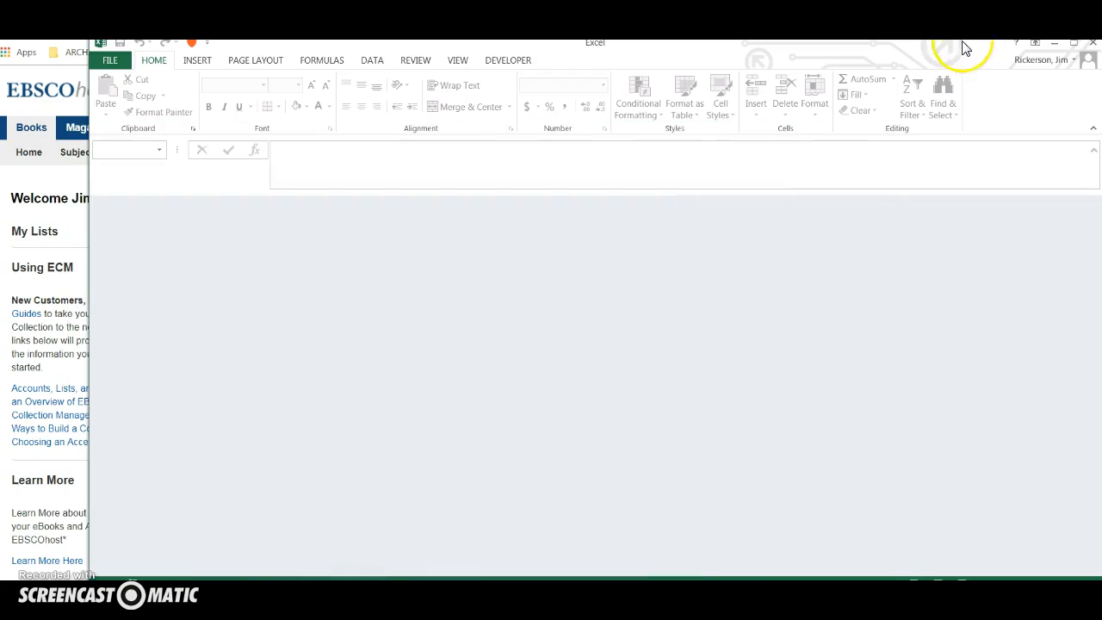
left_click(1054, 43)
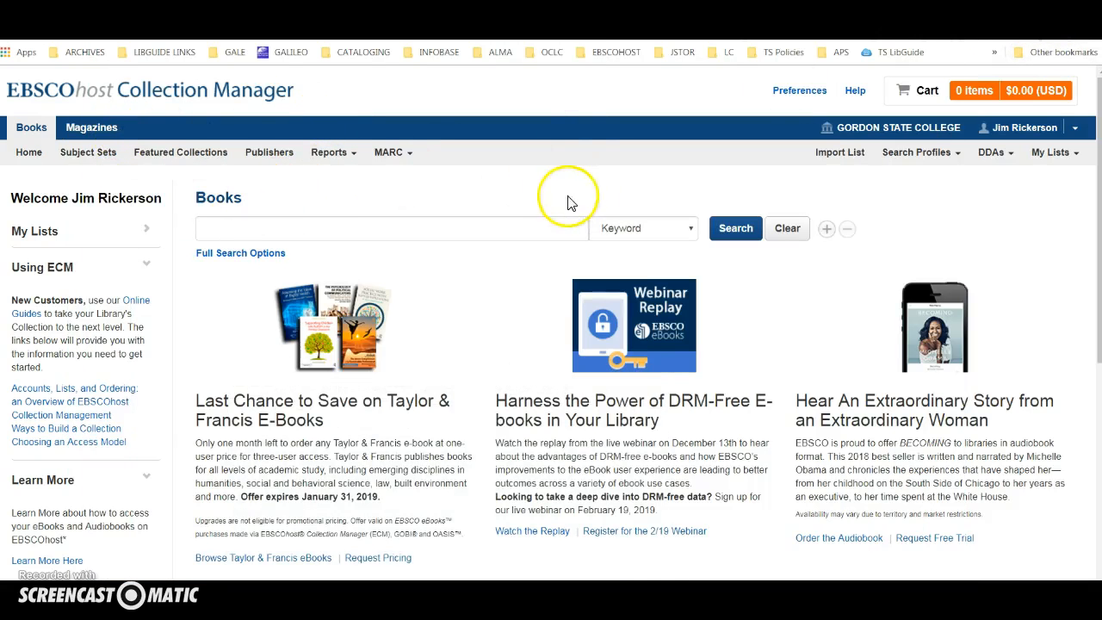
left_click(346, 154)
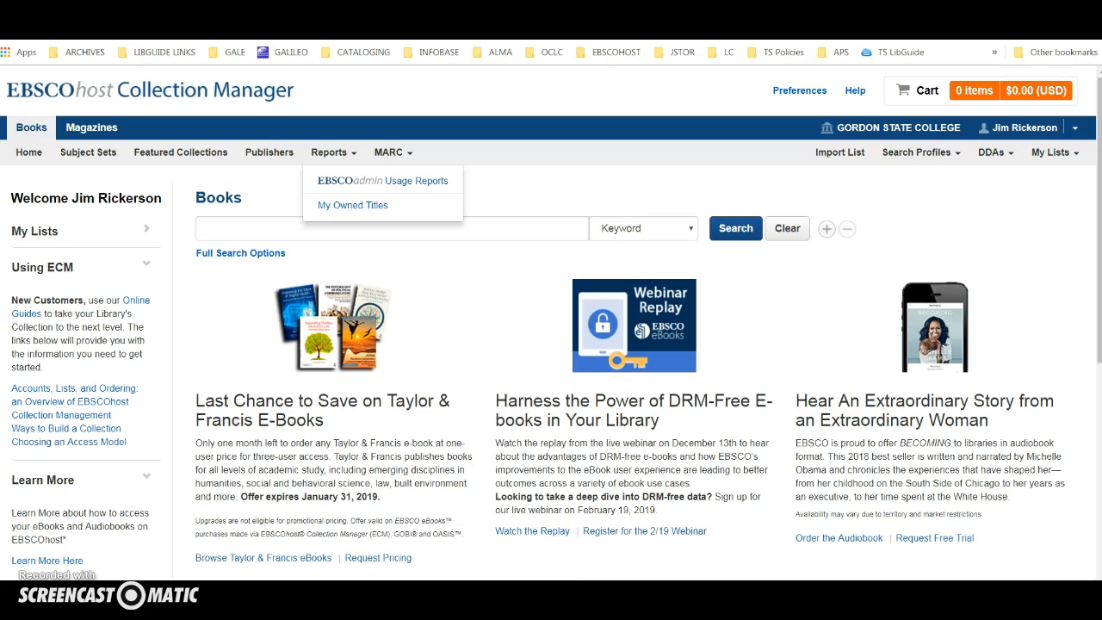
Leave EBSCOhost Collection Manager and return to Alma at the record view of "A to Z of critical thinking".
mouse_move(336, 600)
key("ctrl+Tab")
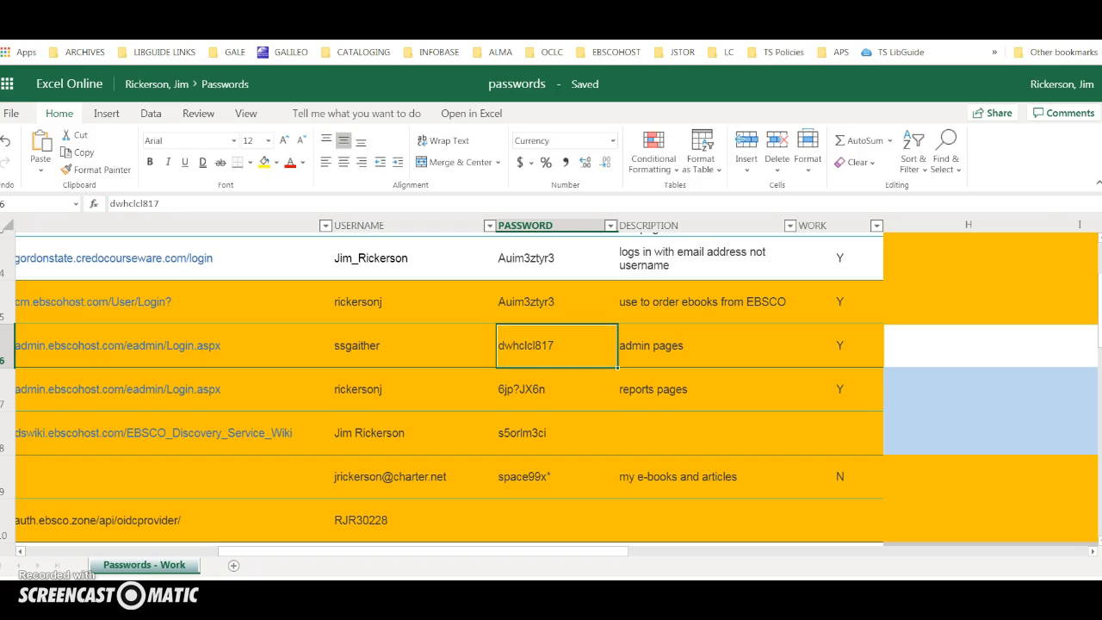
key("ctrl+shift+Tab")
key("ctrl+Tab")
key("ctrl+Tab")
key("ctrl+Tab")
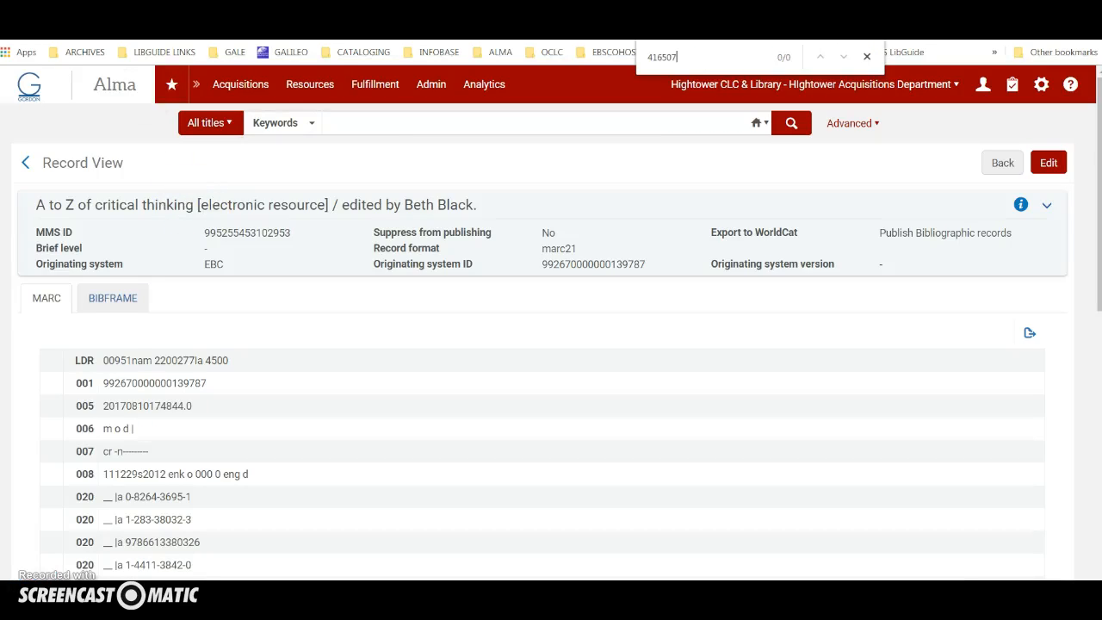
Put the Notepad window with the link away and return from the record view to the EBSCOhost Ebooks portfolio list.
key("alt+Tab")
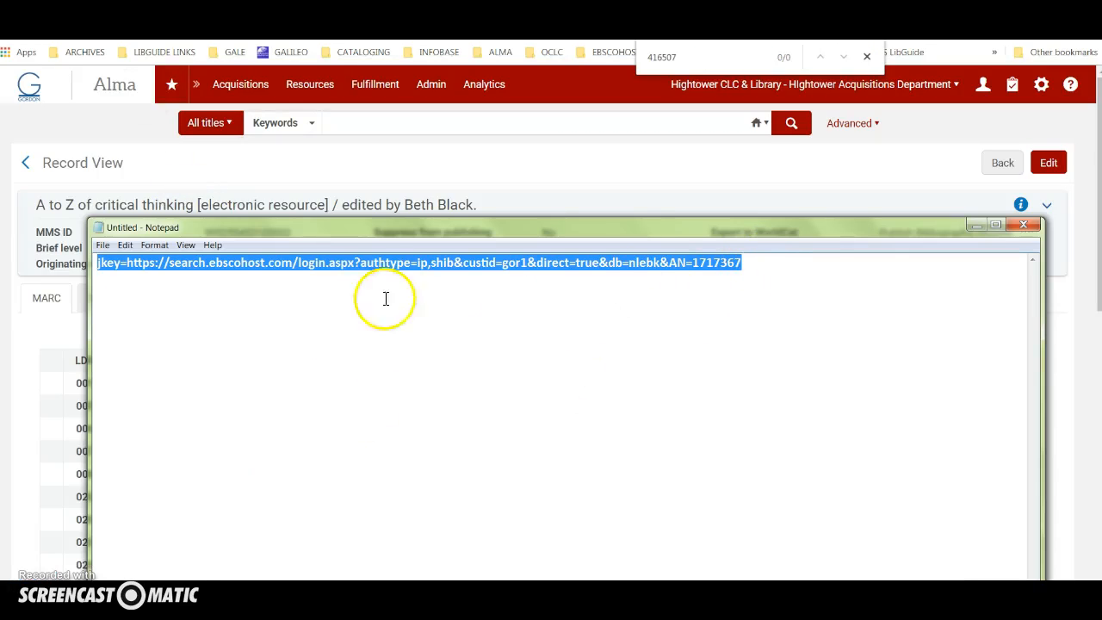
left_click(974, 226)
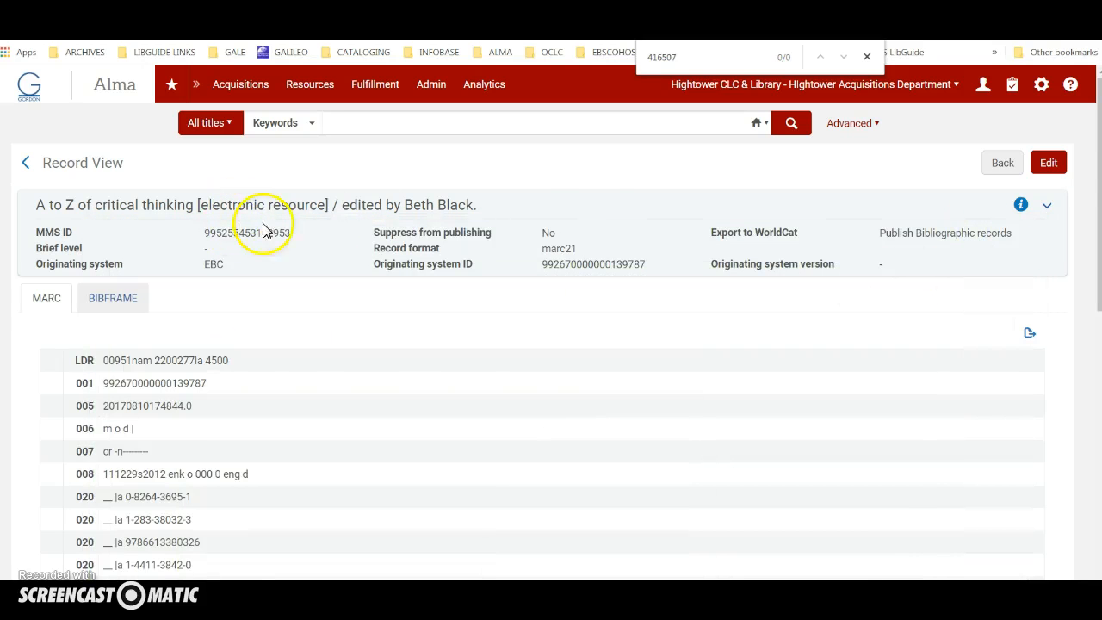
left_click(983, 162)
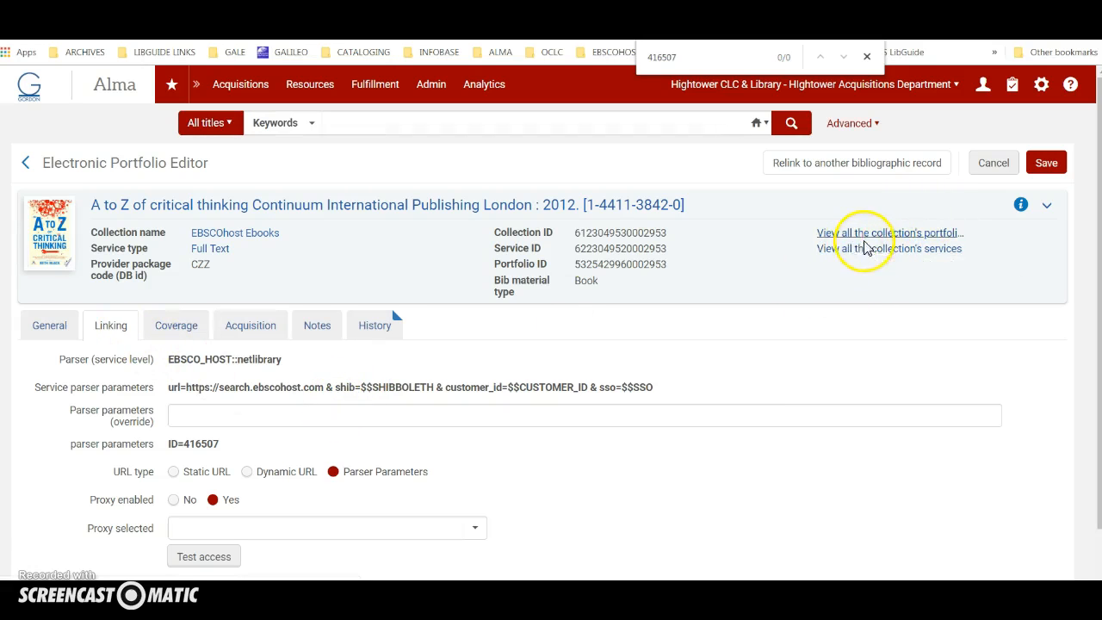
left_click(904, 232)
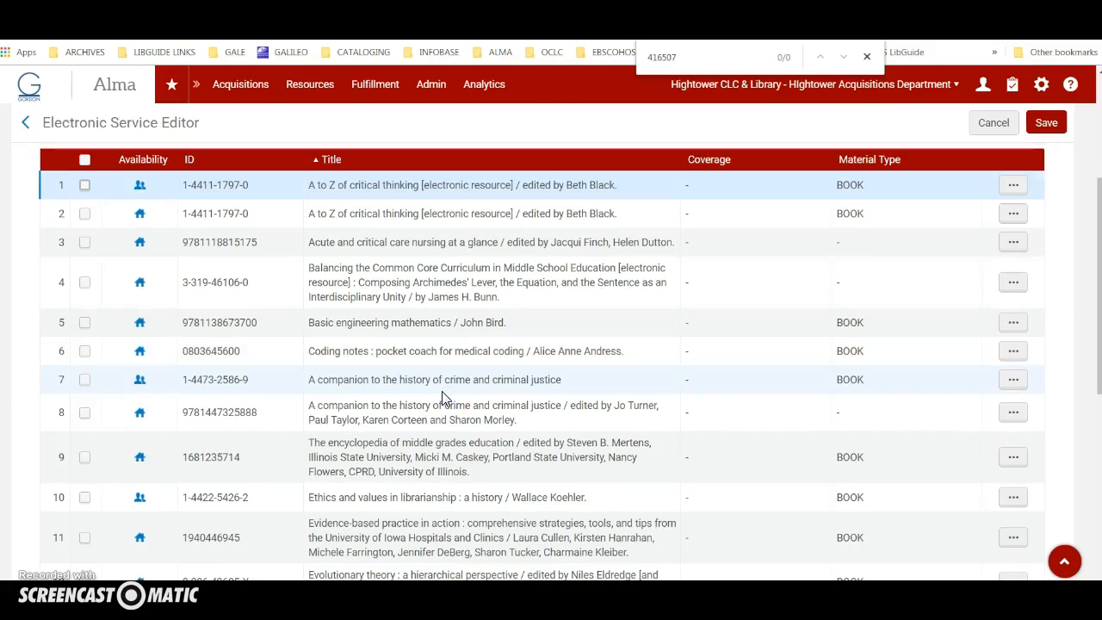
Open the "How to win every argument" portfolio for editing and show its linking settings.
scroll(443, 392, "down", 3)
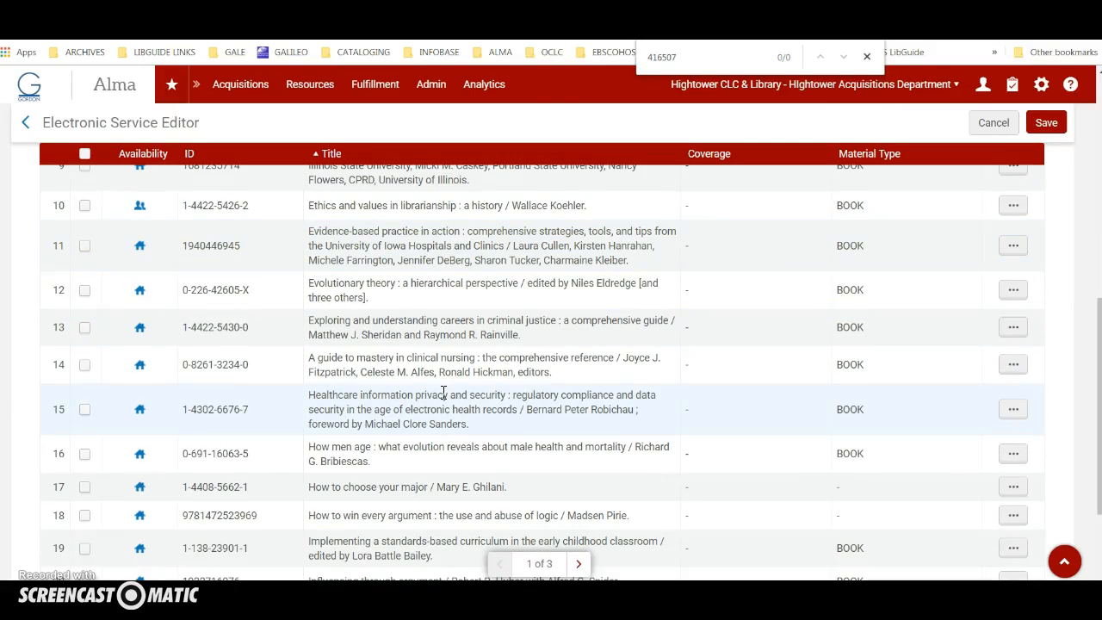
scroll(442, 392, "down", 1)
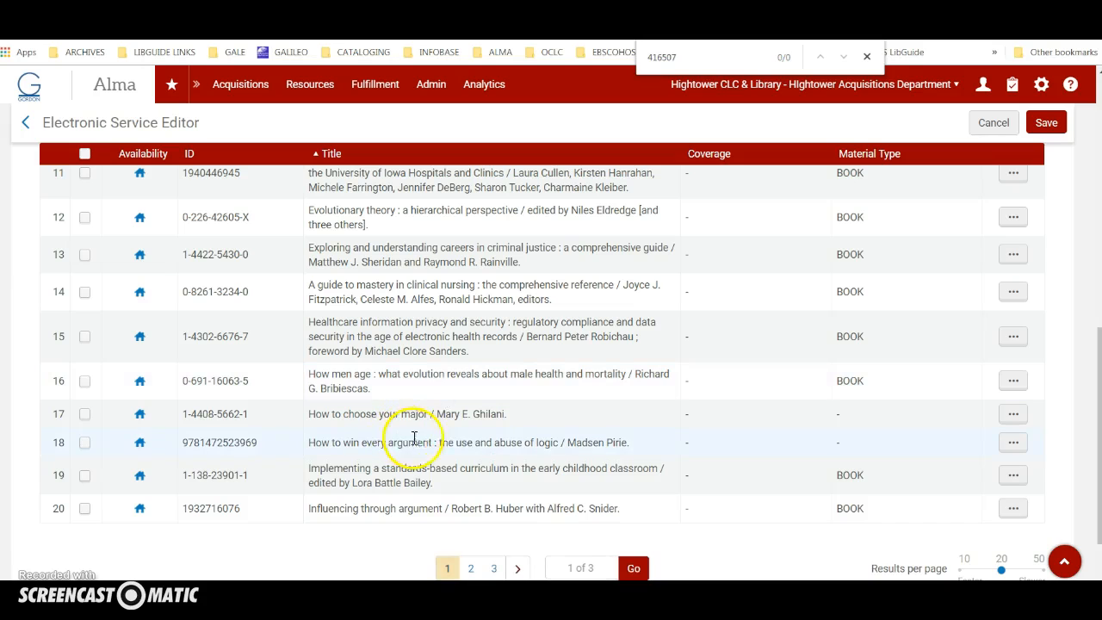
left_click(1026, 441)
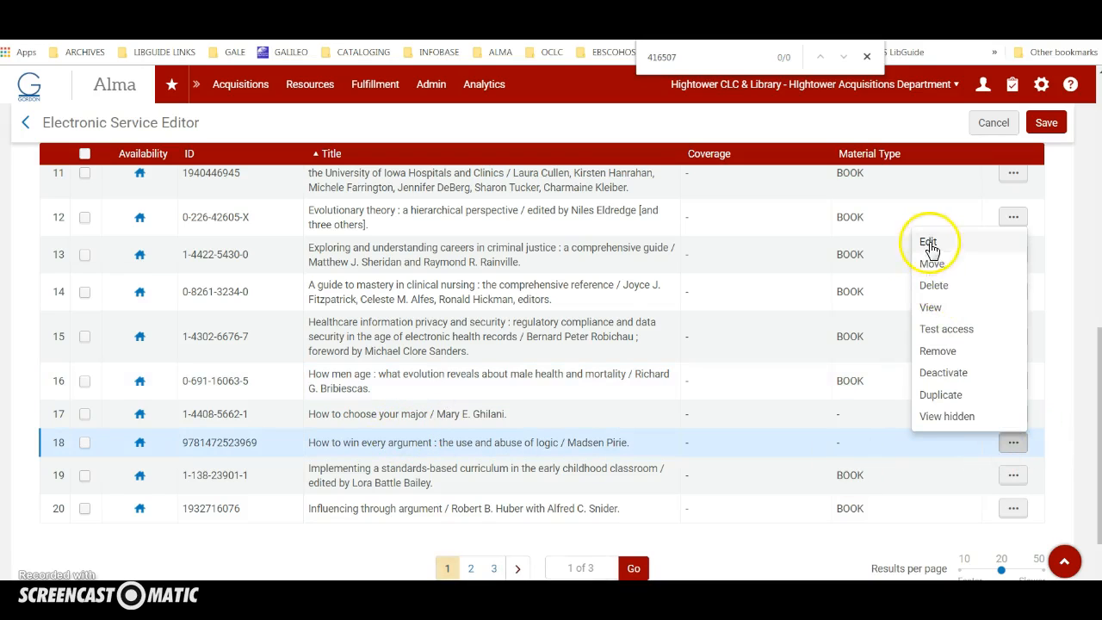
left_click(930, 244)
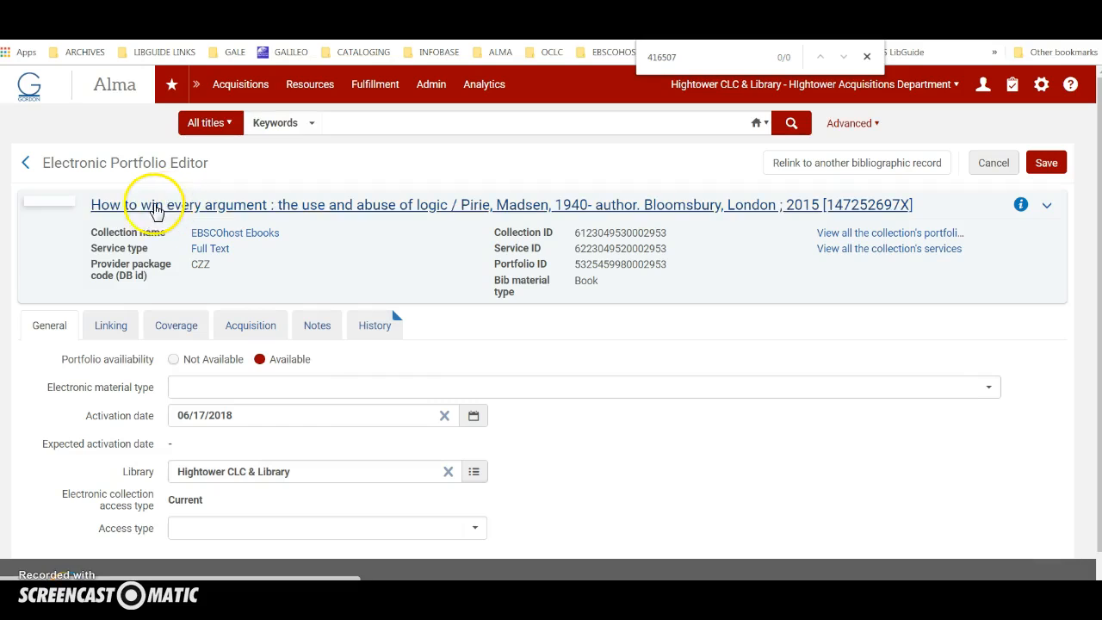
left_click(120, 324)
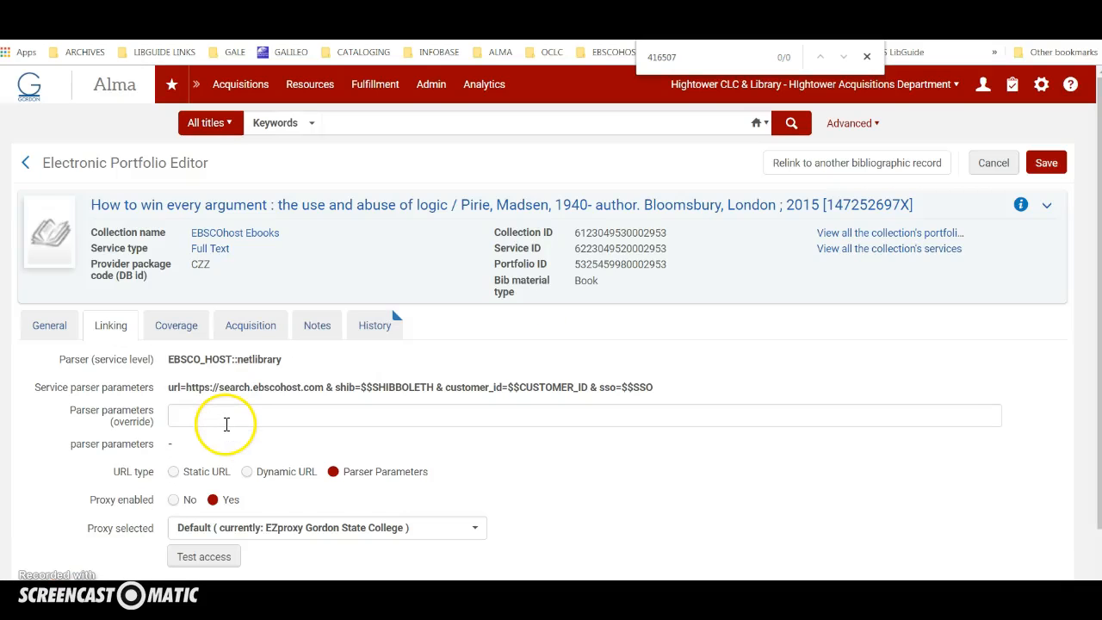
left_click(173, 472)
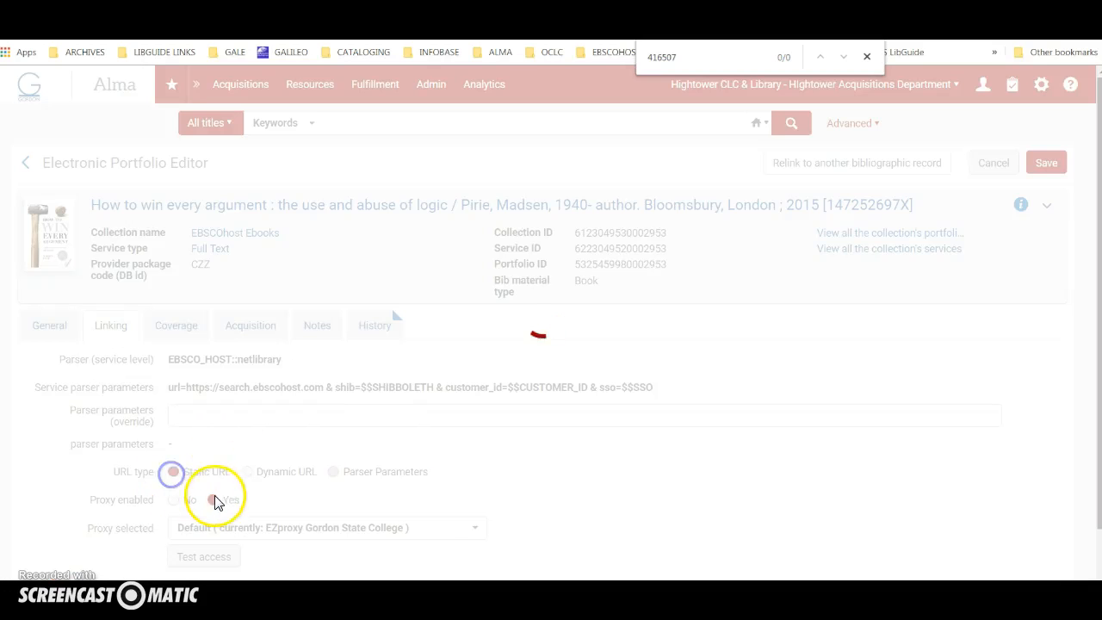
left_click(216, 471)
type("jkey=https://search.ebscohost.com/login.aspx?authtype=ip,shib&custid=gor1&direct=true&db=nlebk&AN=1717367")
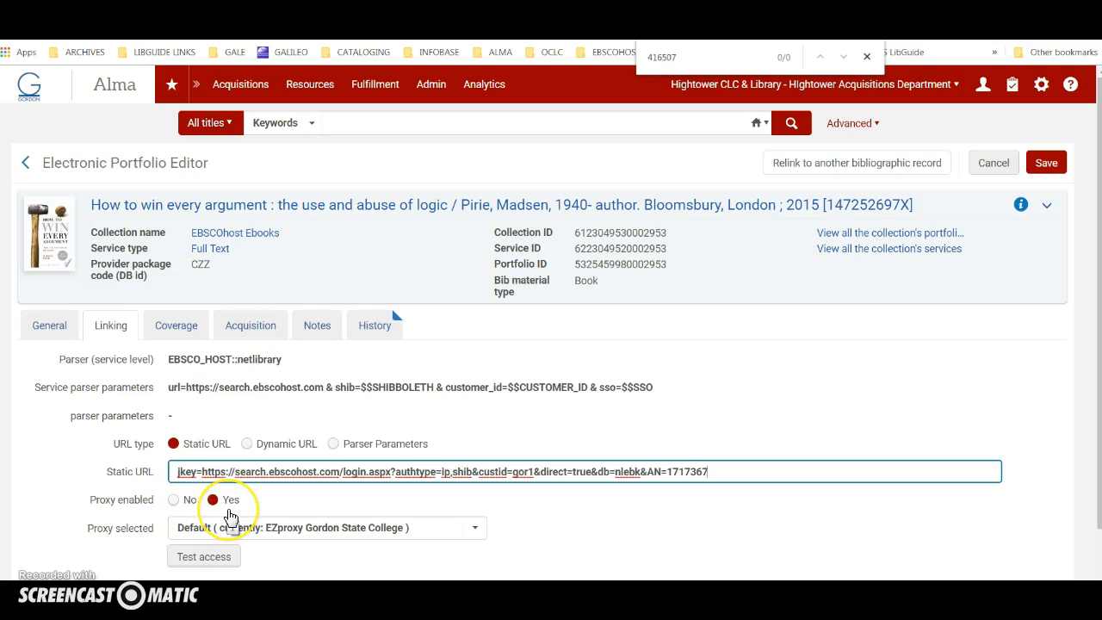
left_click(232, 512)
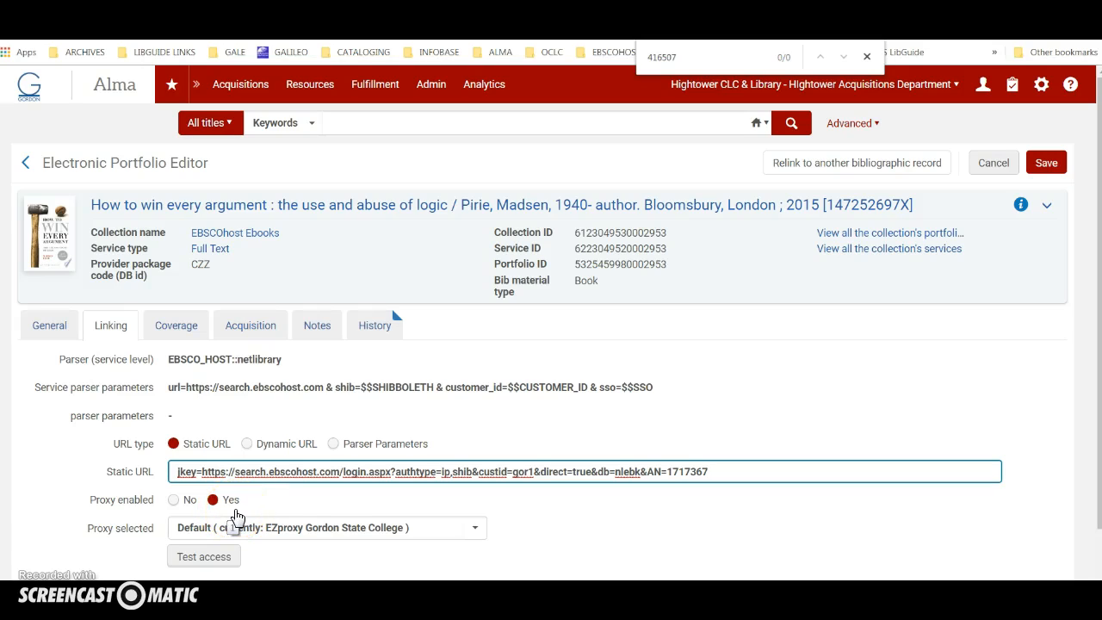
left_click(229, 514)
left_click(123, 517)
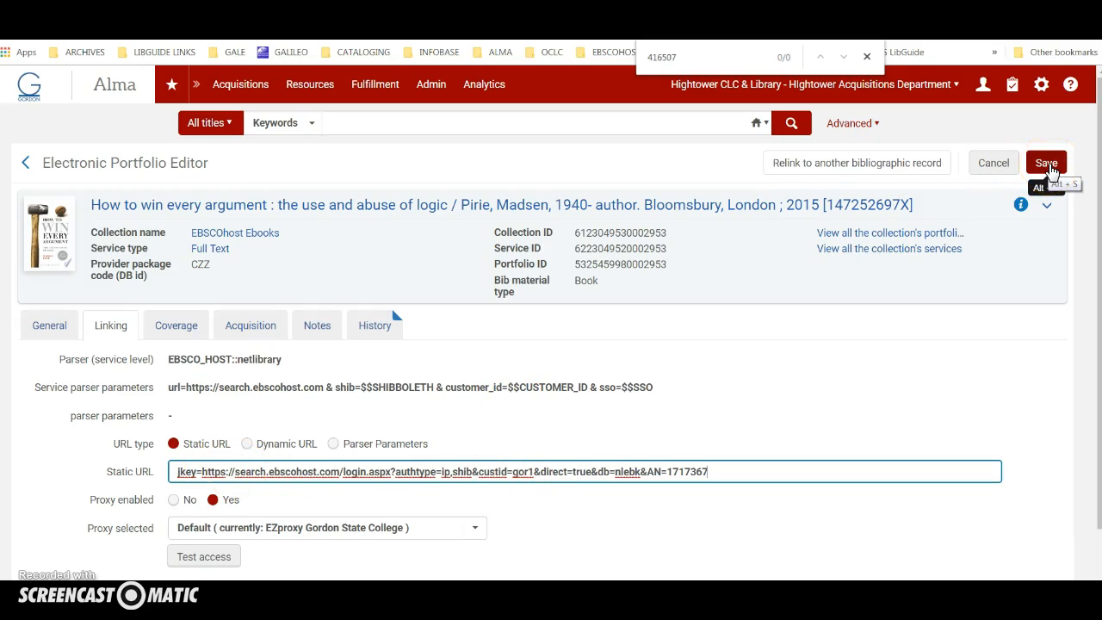
left_click(1048, 164)
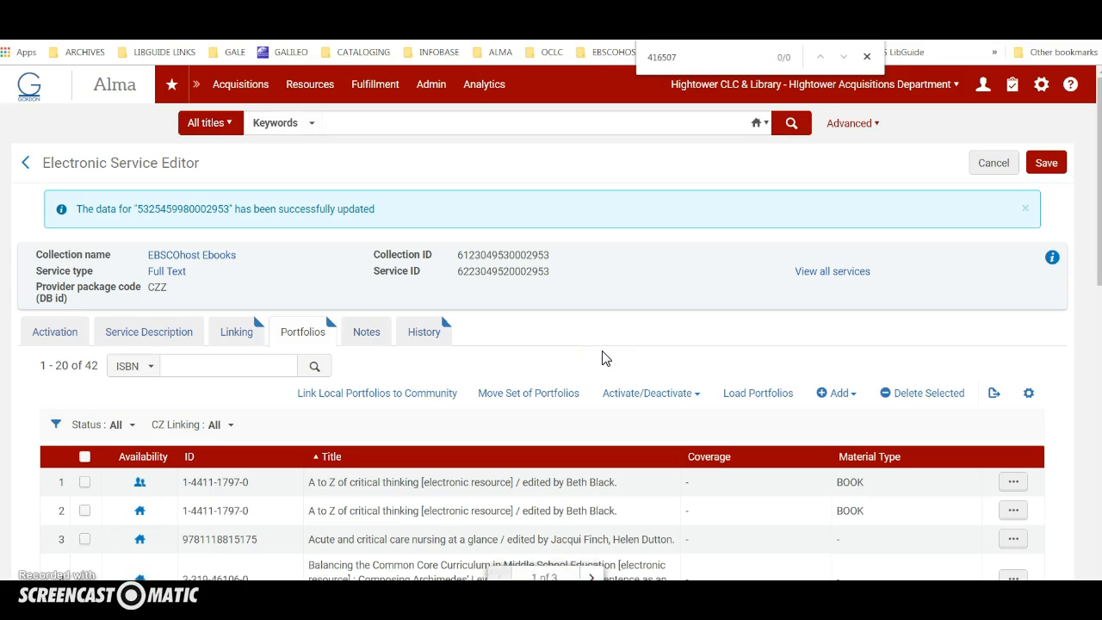
Copy the title "Basic engineering mathematics" from the portfolio list.
scroll(535, 418, "down", 3)
scroll(536, 417, "up", 2)
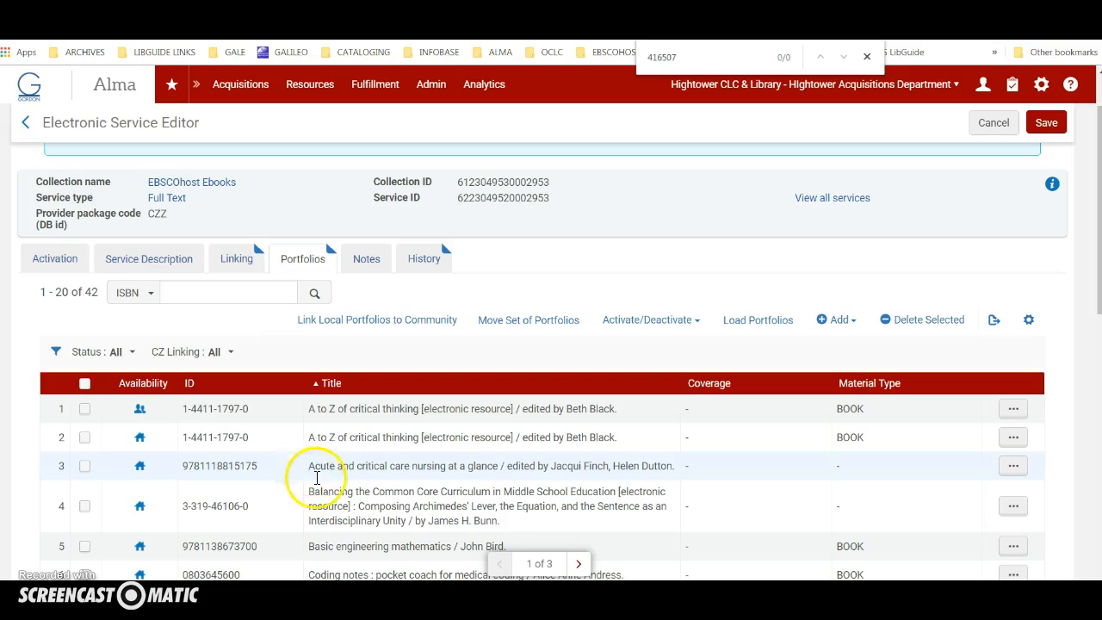
scroll(324, 470, "down", 1)
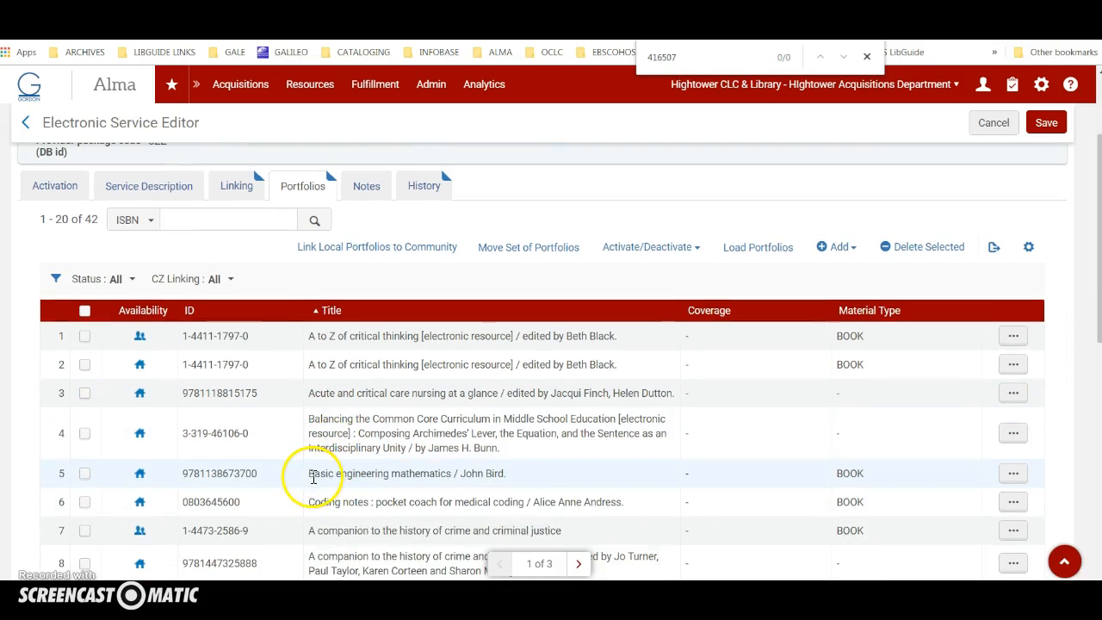
left_click_drag(291, 469, 451, 475)
key("ctrl+c")
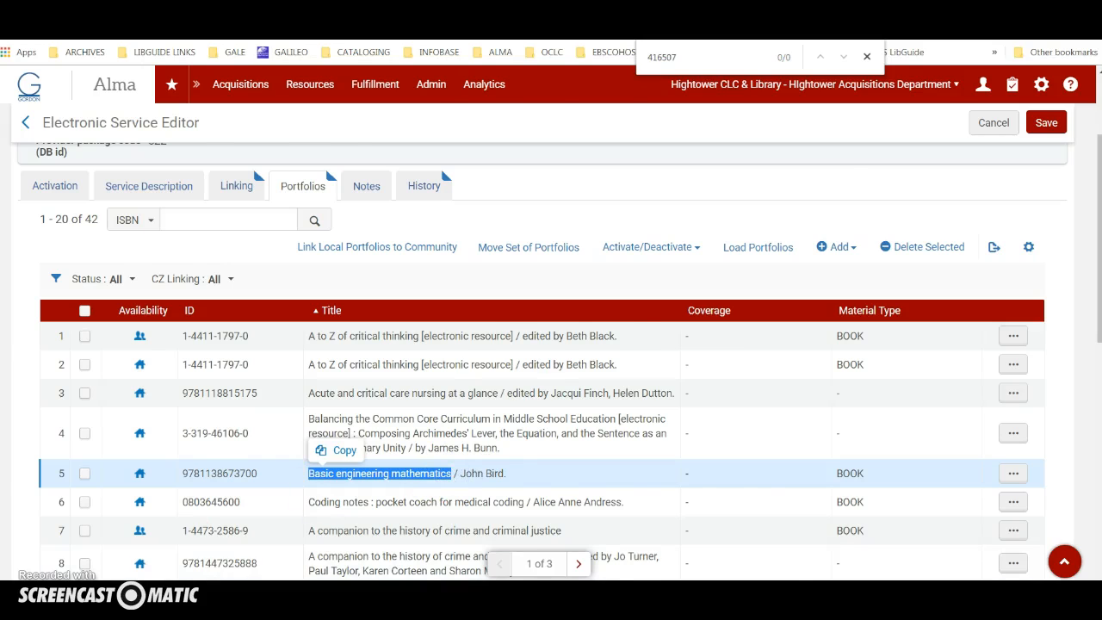
Switch to the GIL-Find library catalog and search for "Basic engineering mathematics".
key("ctrl+Tab")
left_click(302, 172)
key("ctrl+v")
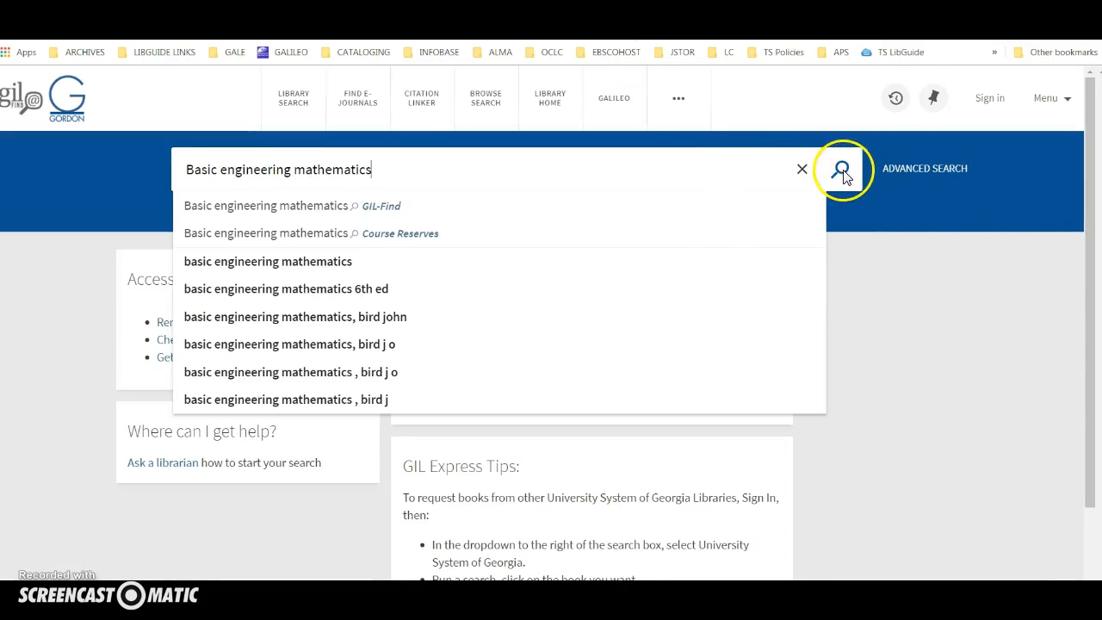
left_click(843, 174)
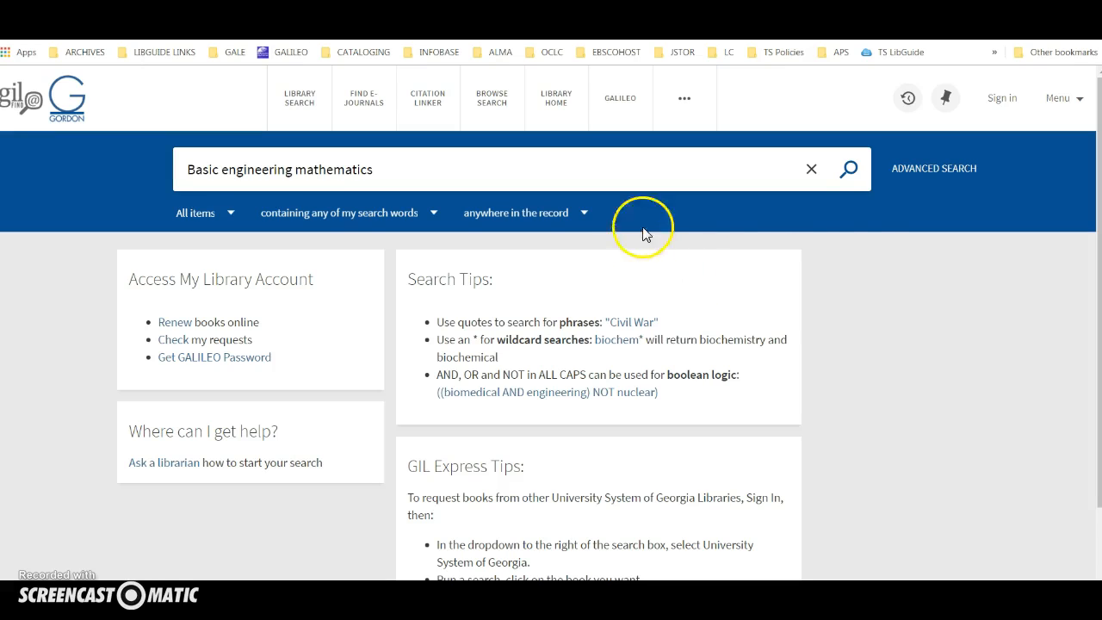
left_click(848, 170)
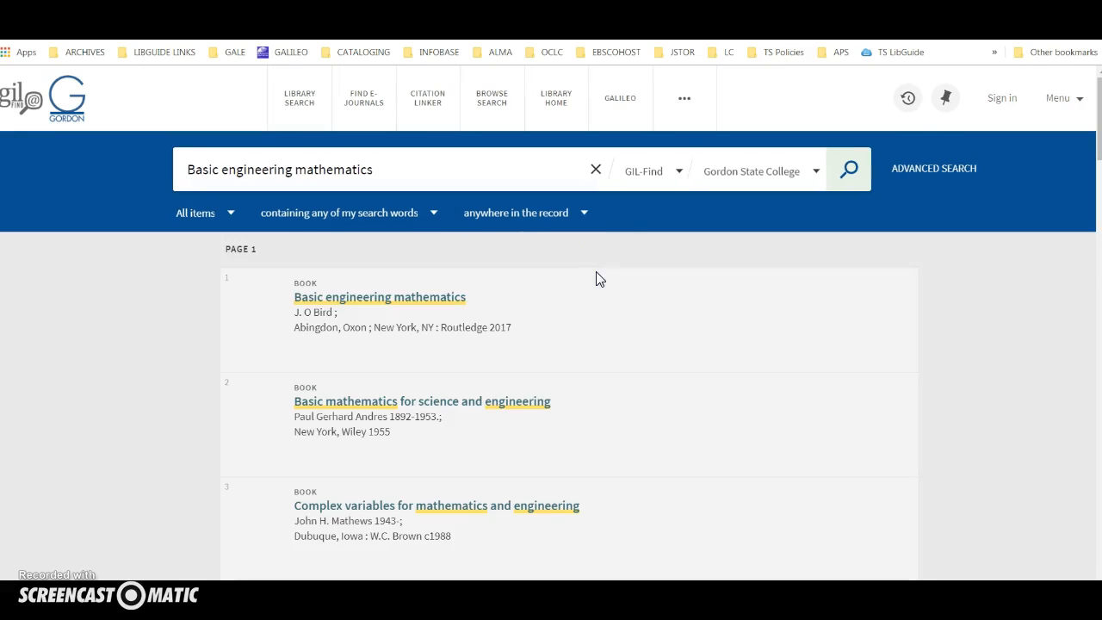
Open the "Basic engineering mathematics" record and follow its EBSCOhost Ebooks full text link.
left_click(346, 312)
left_click(350, 294)
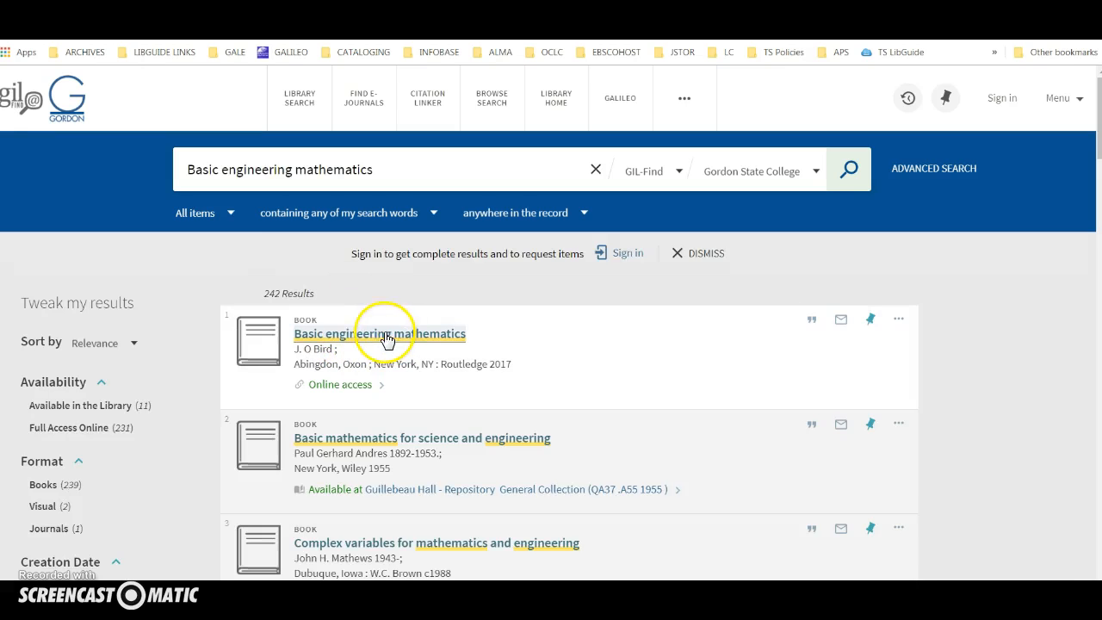
left_click(382, 336)
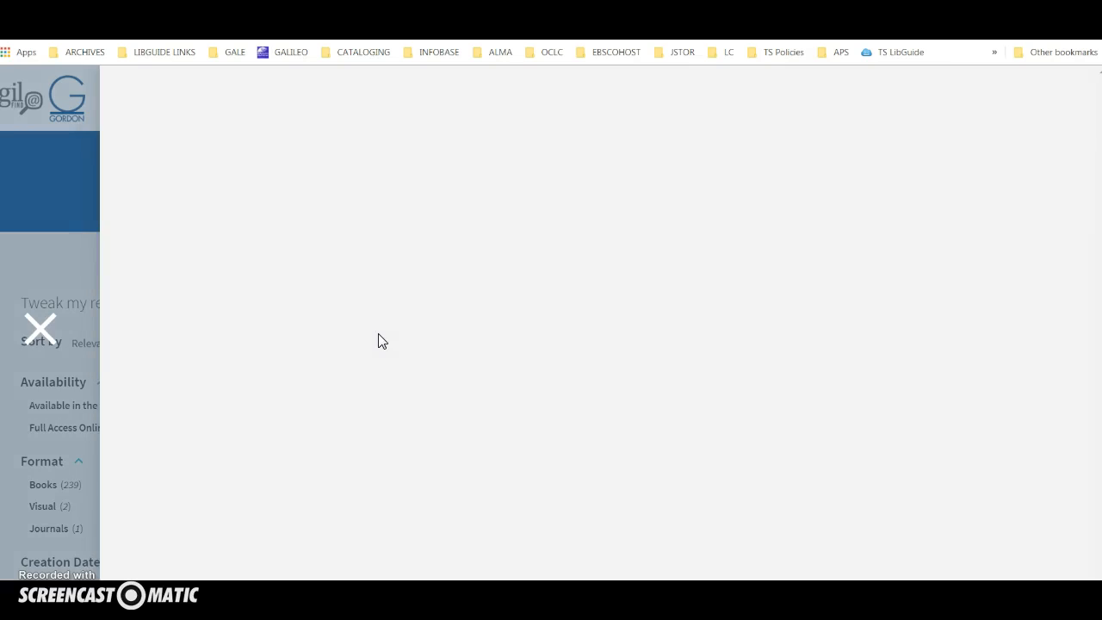
left_click(396, 362)
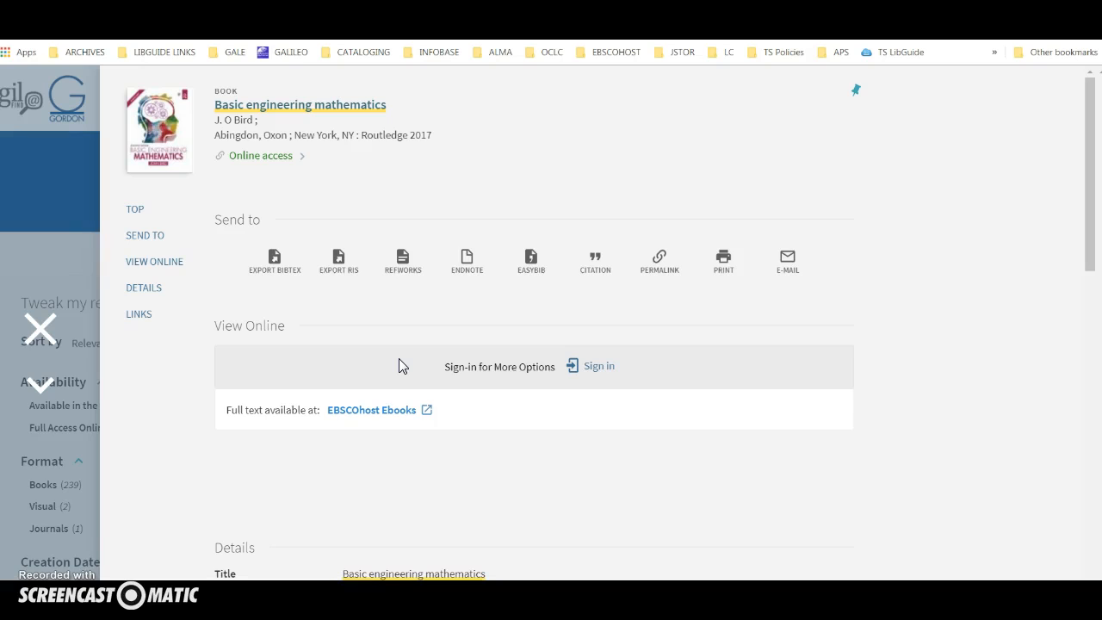
left_click(370, 411)
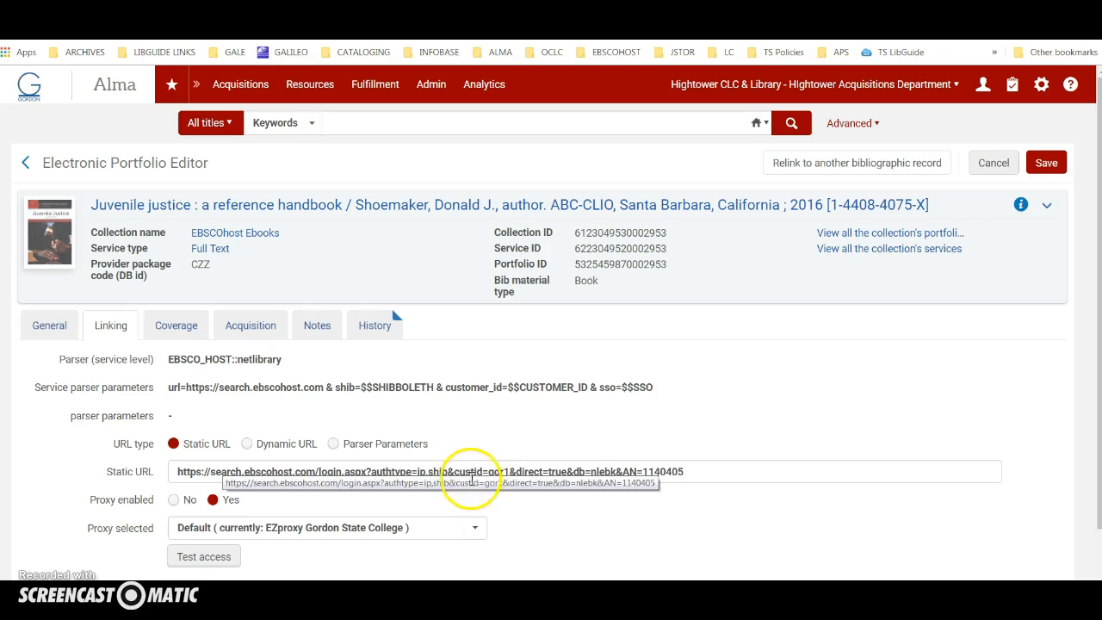
Examine the authentication and customer parameters in the static URL of the "Juvenile justice" portfolio.
left_click_drag(418, 471, 585, 472)
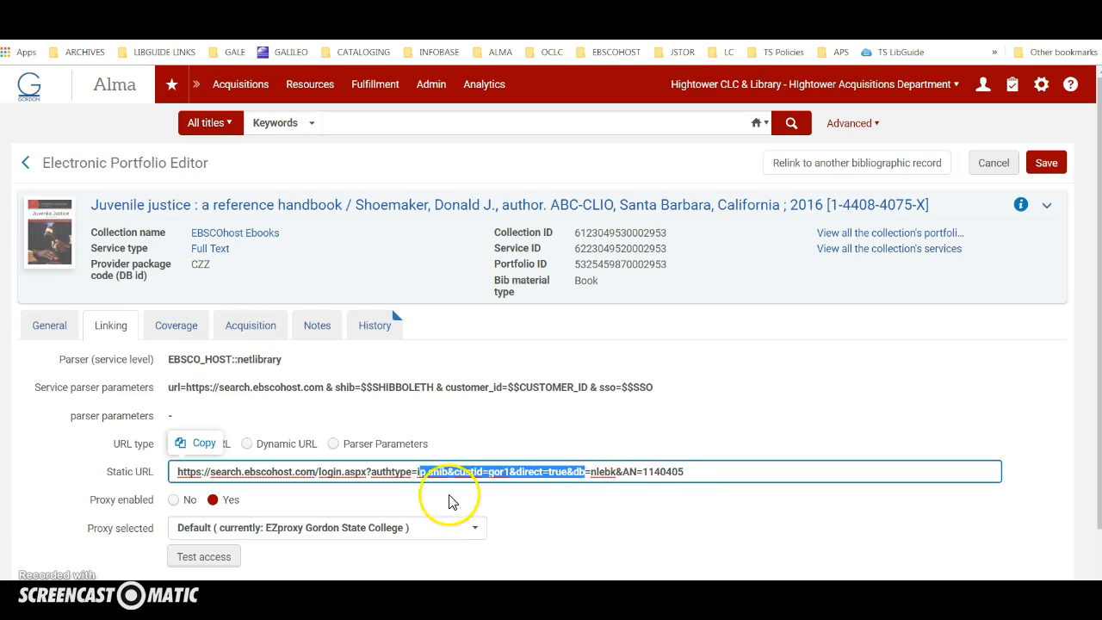
left_click(415, 499)
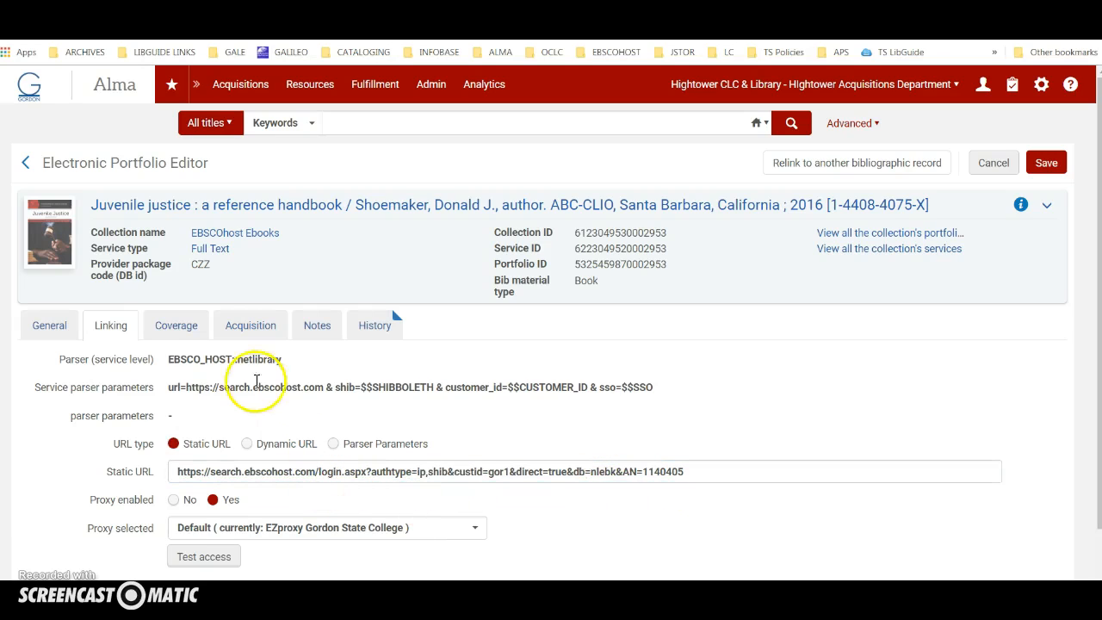